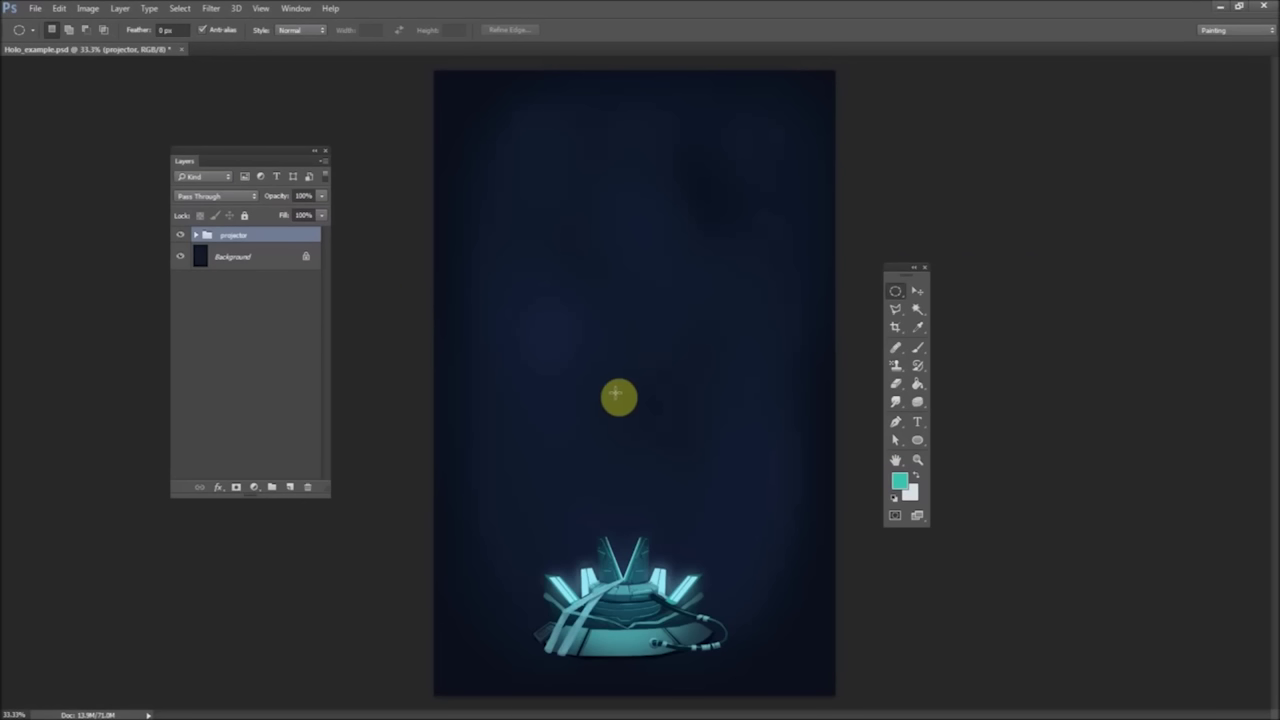
- Make a large circular selection in the middle of the canvas above the projector and add a new layer named "holo"
left_click_drag(732, 272, 488, 501)
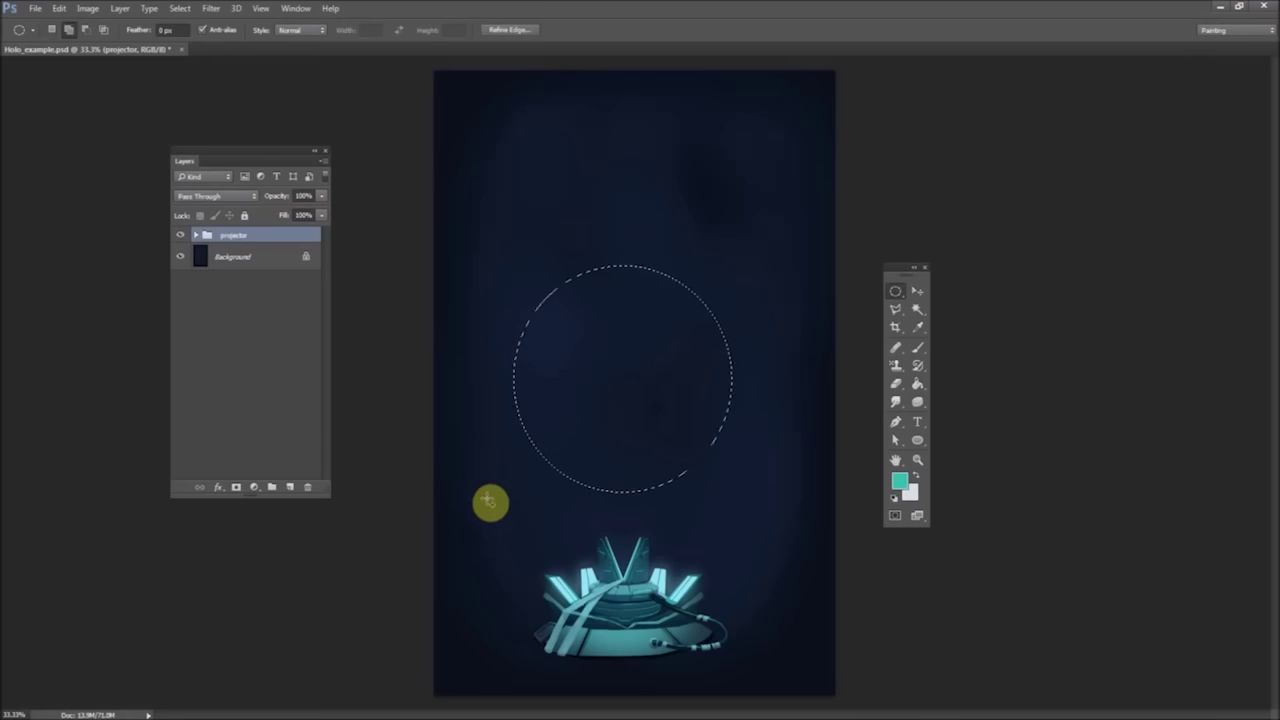
left_click(322, 160)
left_click(360, 163)
type("holo")
key("Return")
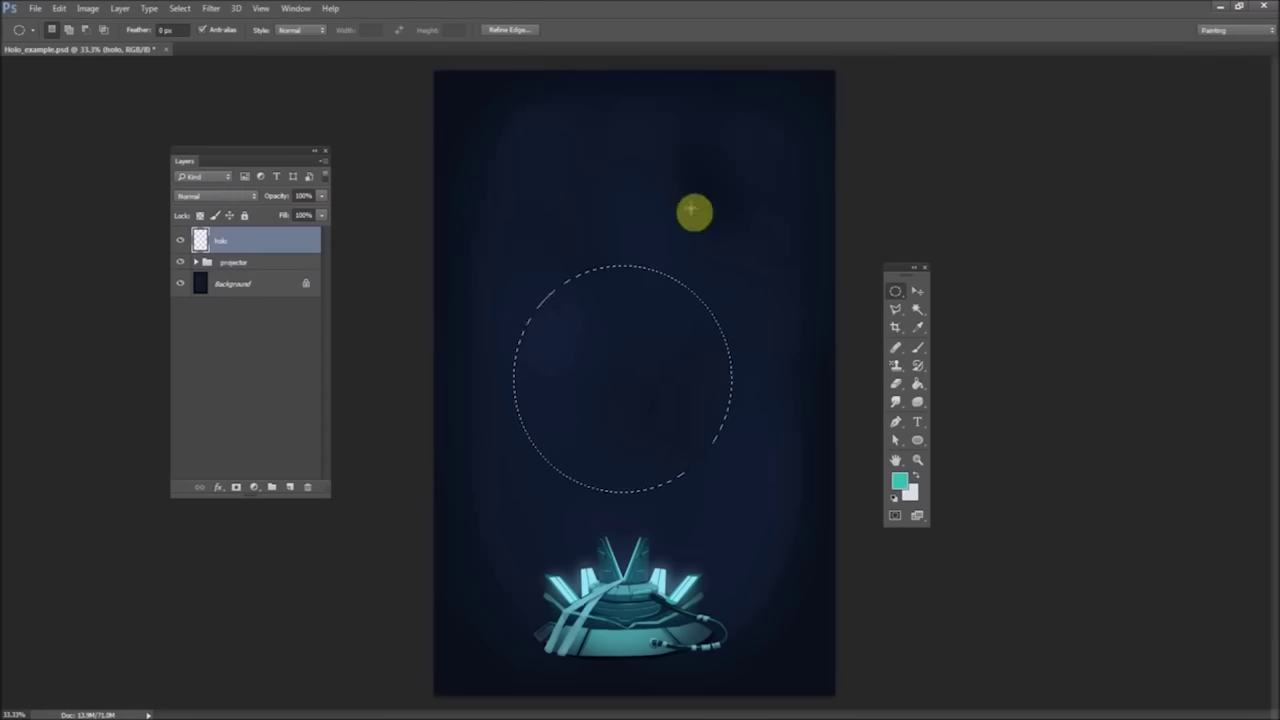
- Fill the circular selection with the teal foreground colour on the holo layer and deselect it
left_click(917, 384)
left_click(591, 369)
left_click(898, 294)
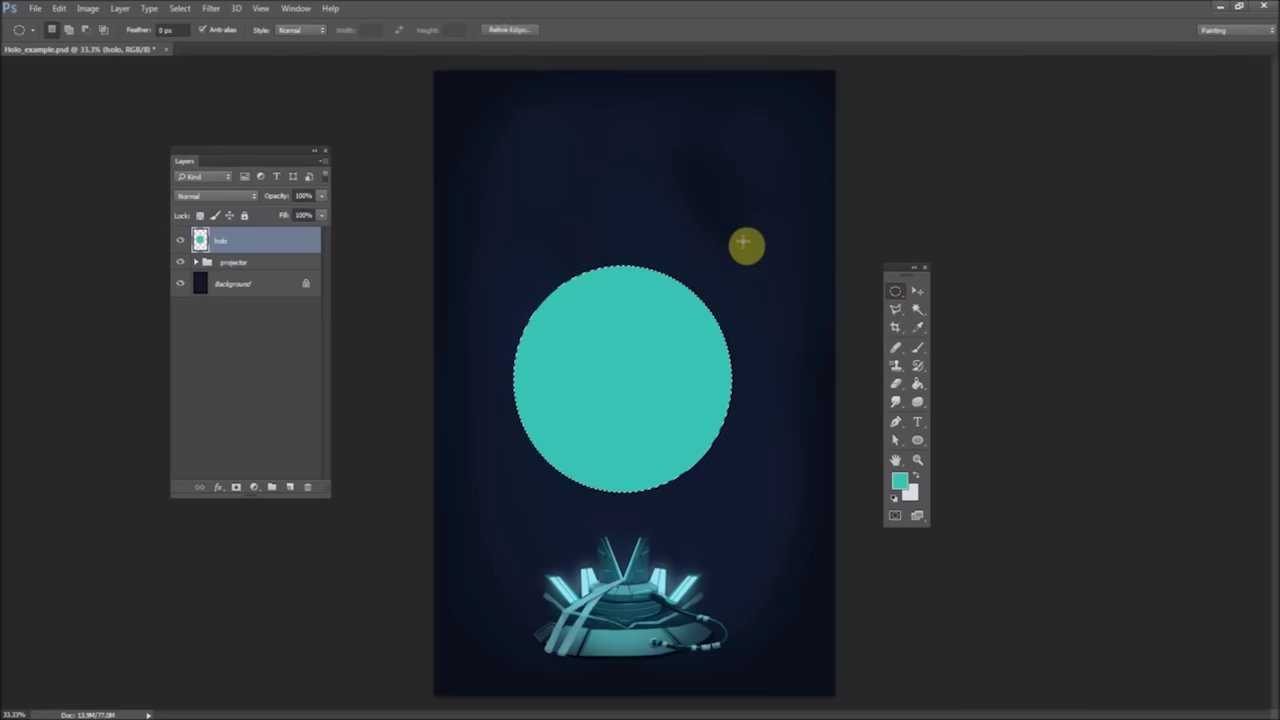
left_click(736, 240)
right_click(899, 297)
left_click(922, 290)
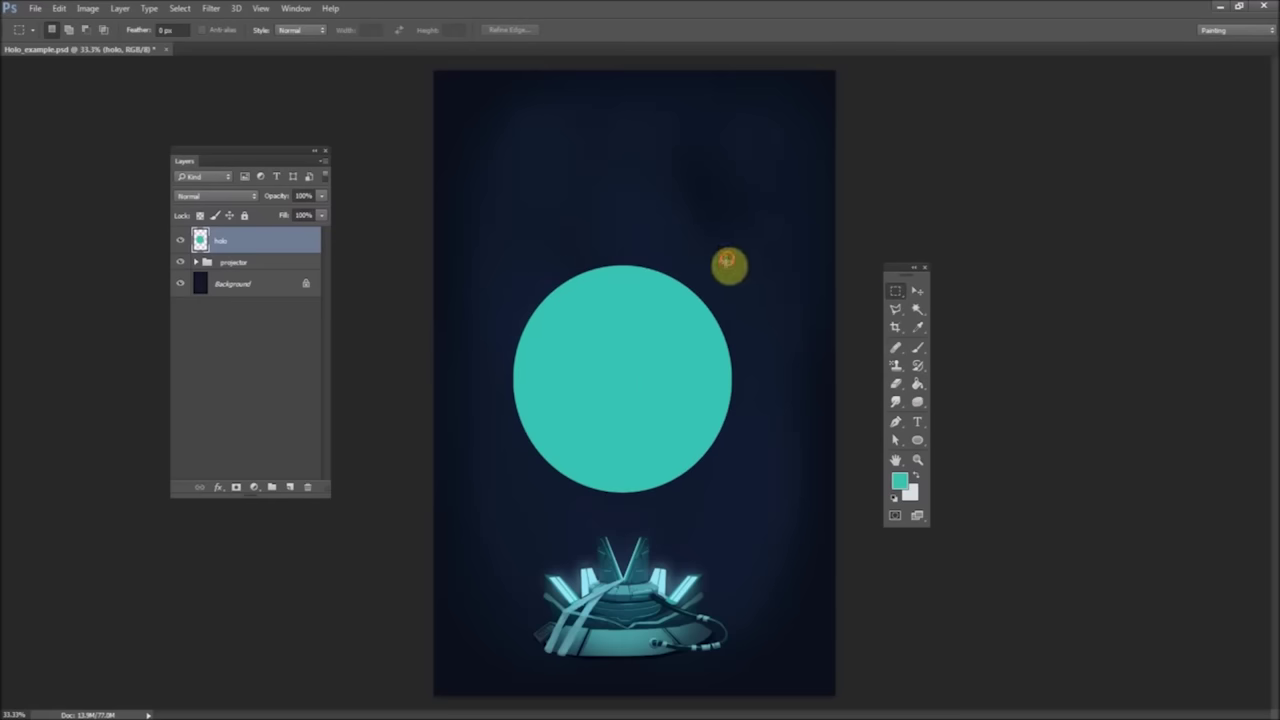
left_click_drag(729, 258, 518, 652)
left_click(488, 622)
- Lower the holo layer's opacity to 19% and sample the circle's muted teal as the foreground colour
left_click(321, 195)
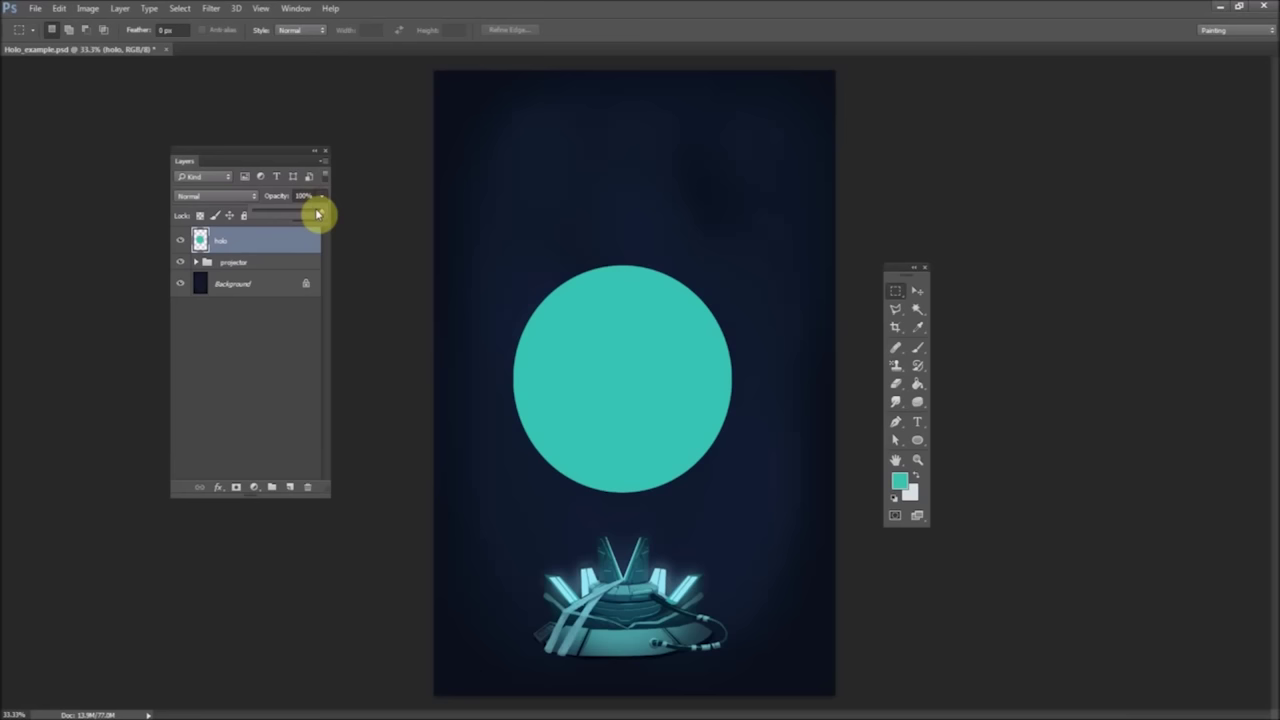
left_click_drag(320, 208, 274, 221)
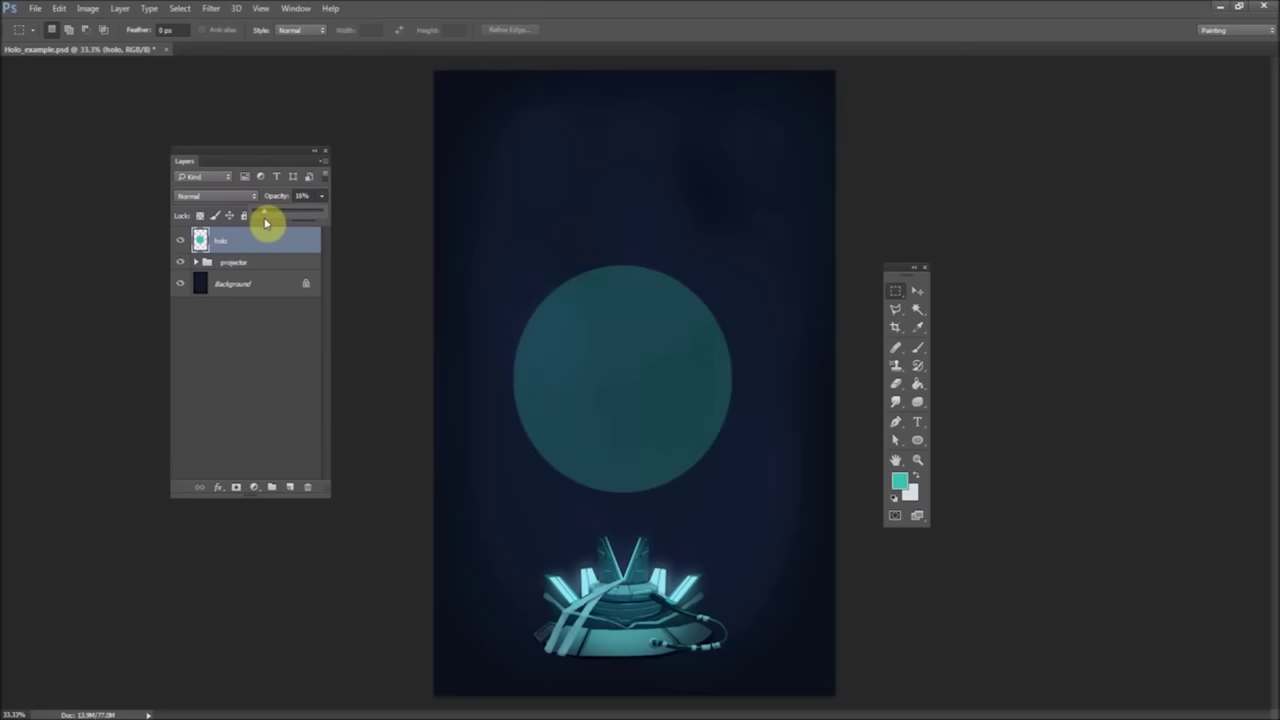
left_click(918, 327)
left_click(571, 343)
- Raise the holo layer's opacity to 95% and fill the circle with the sampled dark teal, with transparent pixels locked
left_click_drag(323, 200, 321, 216)
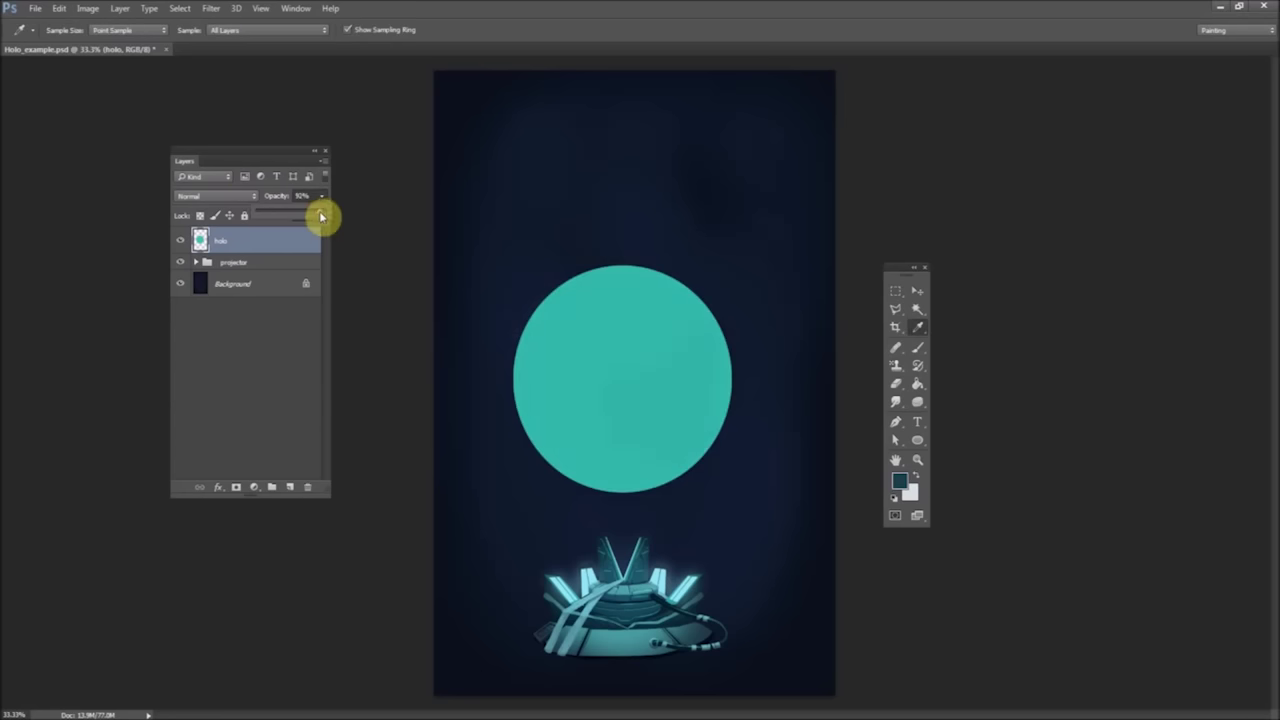
left_click(203, 217)
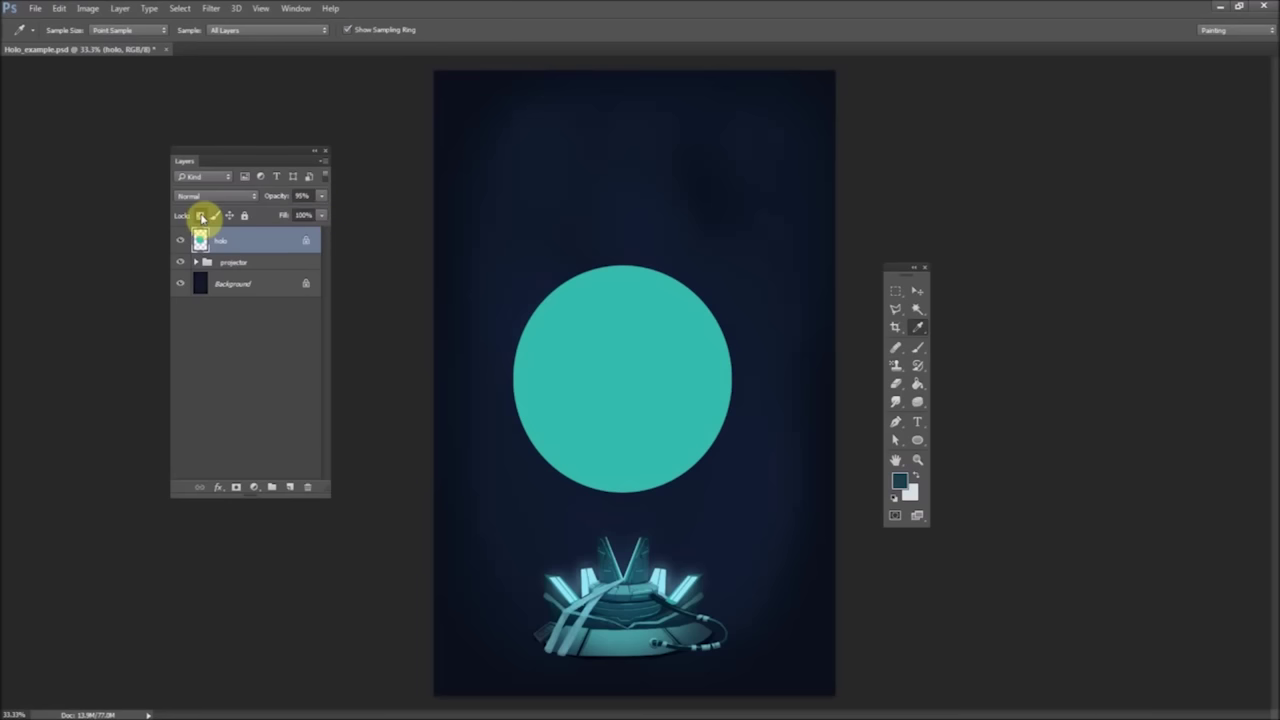
key("alt+BackSpace")
- Swap the foreground and background colours and set the foreground to the bright teal 39e6c7
left_click(917, 466)
left_click(916, 475)
left_click(902, 481)
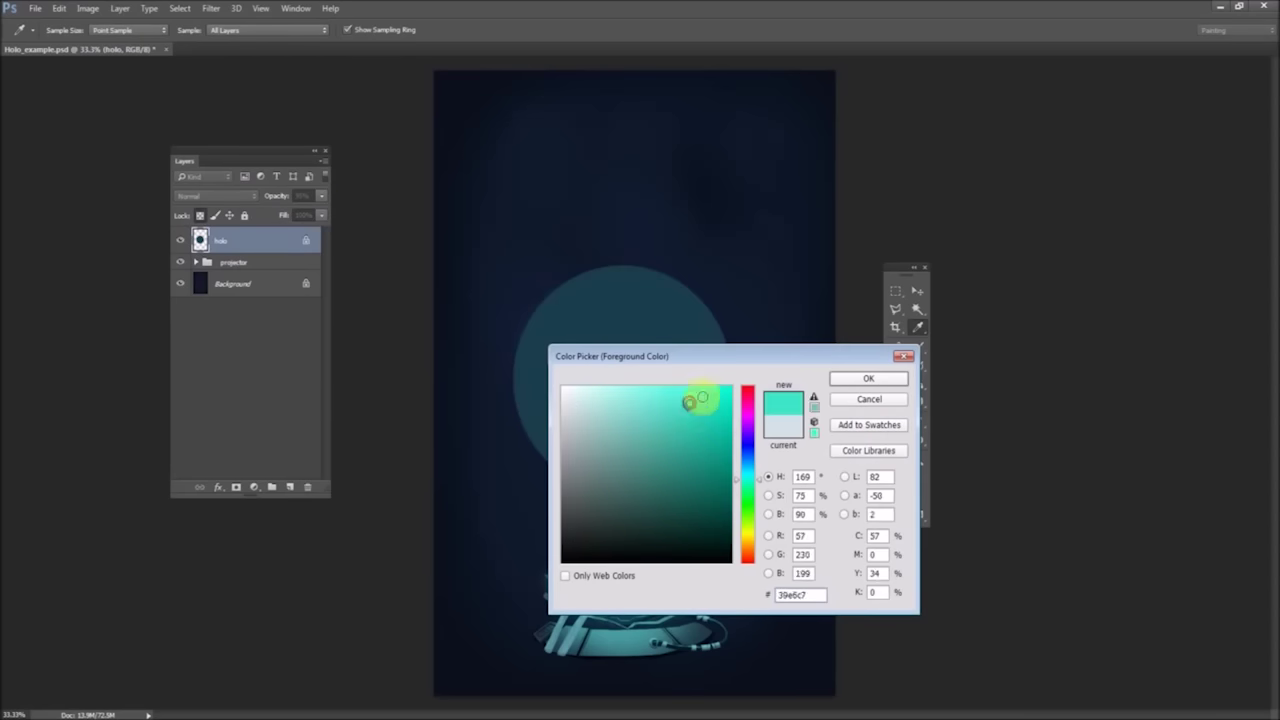
left_click(868, 378)
- Create a new layer named "lights" above holo and clip it to the circle
key("v")
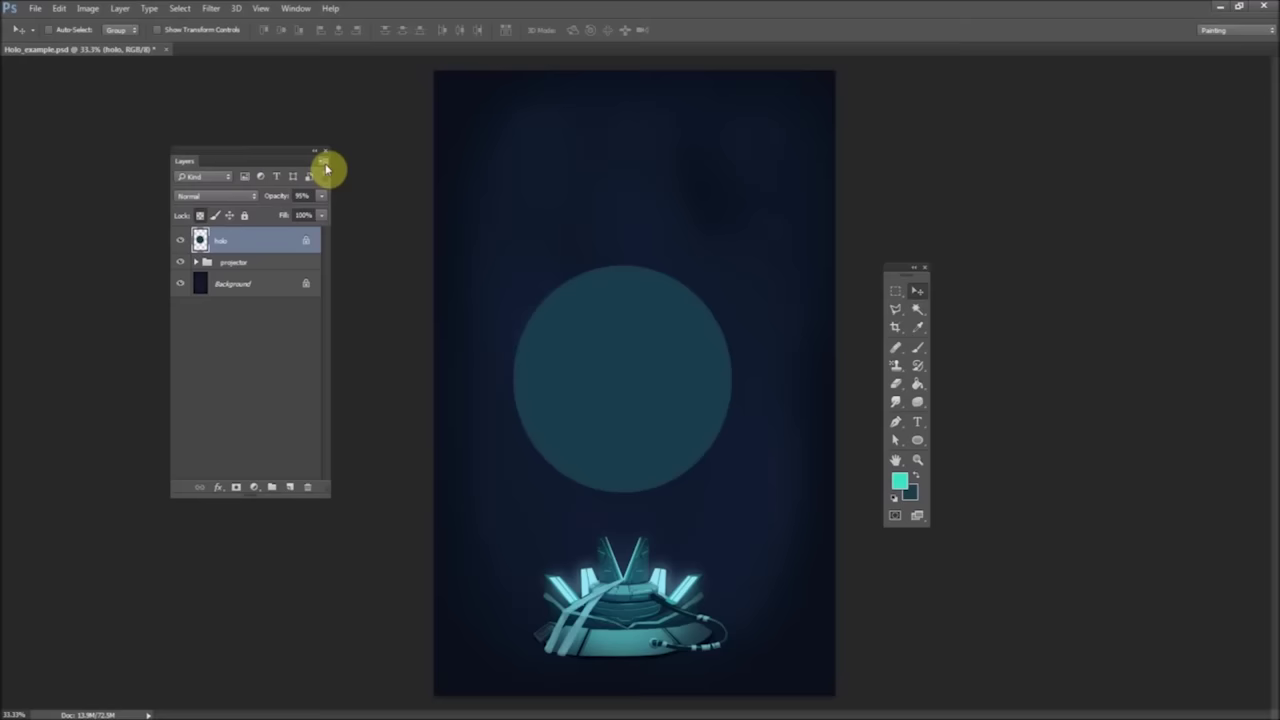
left_click(323, 161)
left_click(343, 170)
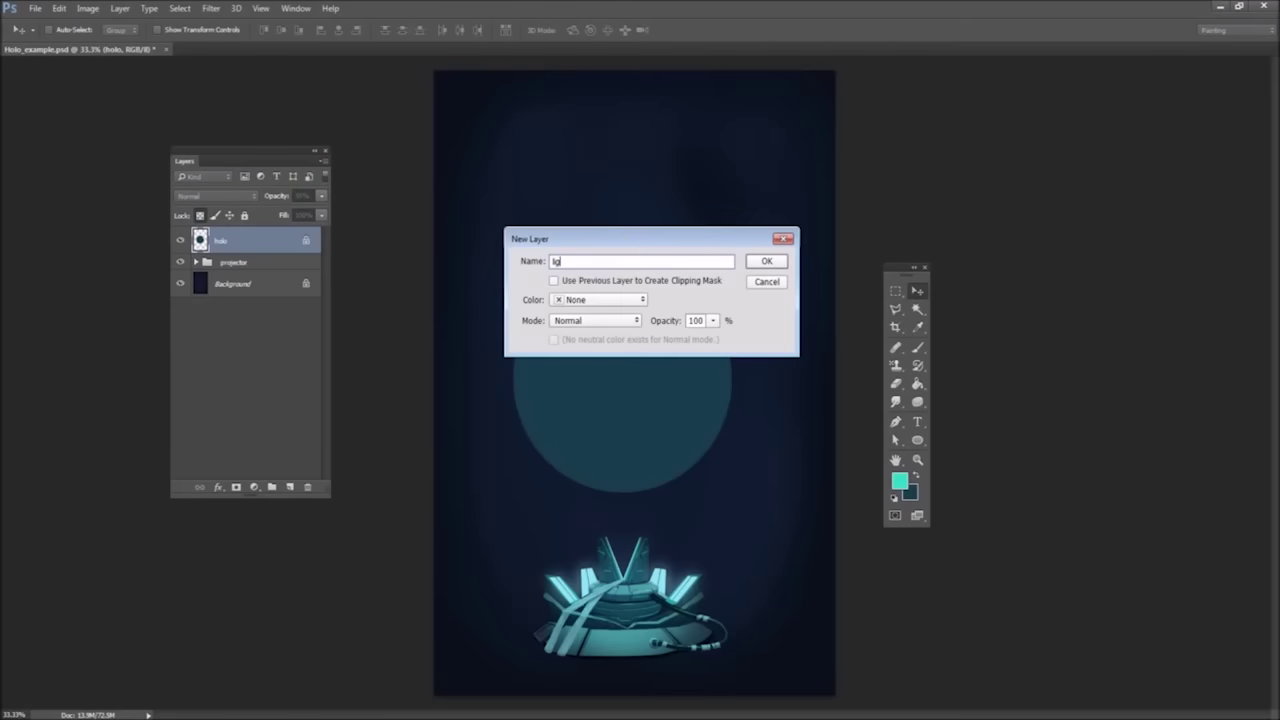
left_click(752, 262)
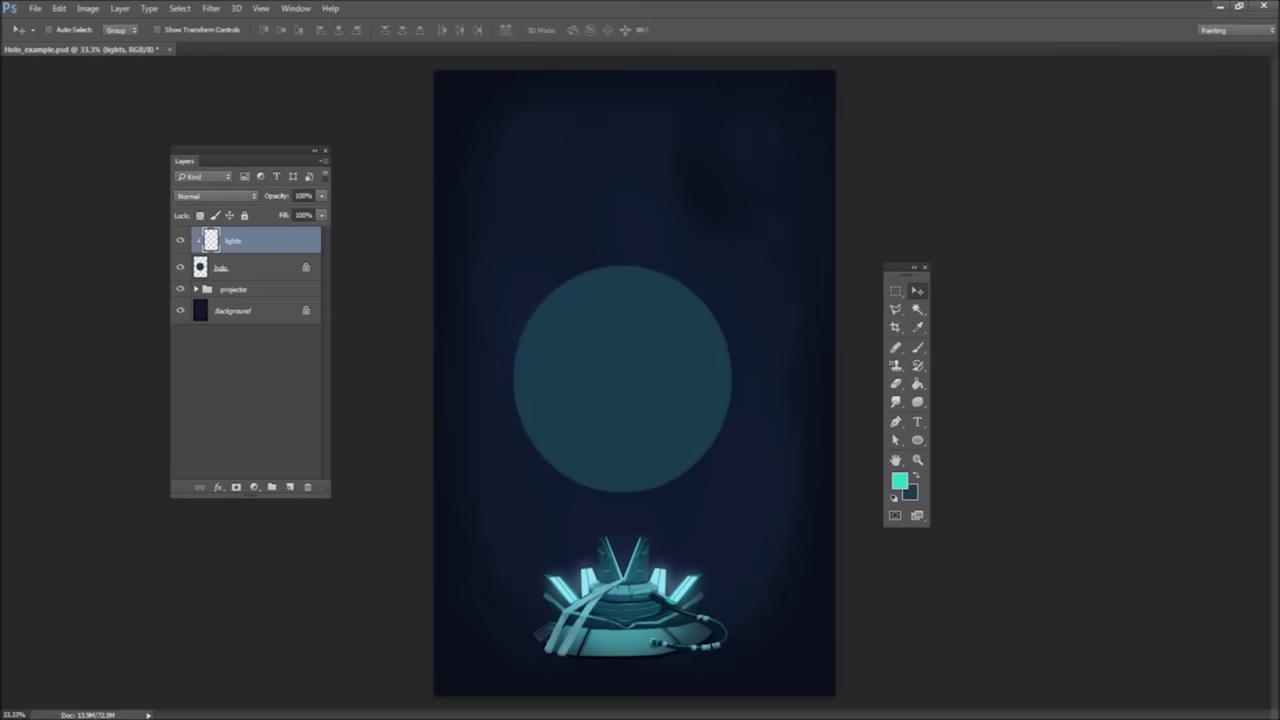
- Set up the Brush tool with a hard round tip at 328 px and 100% hardness
right_click(644, 350)
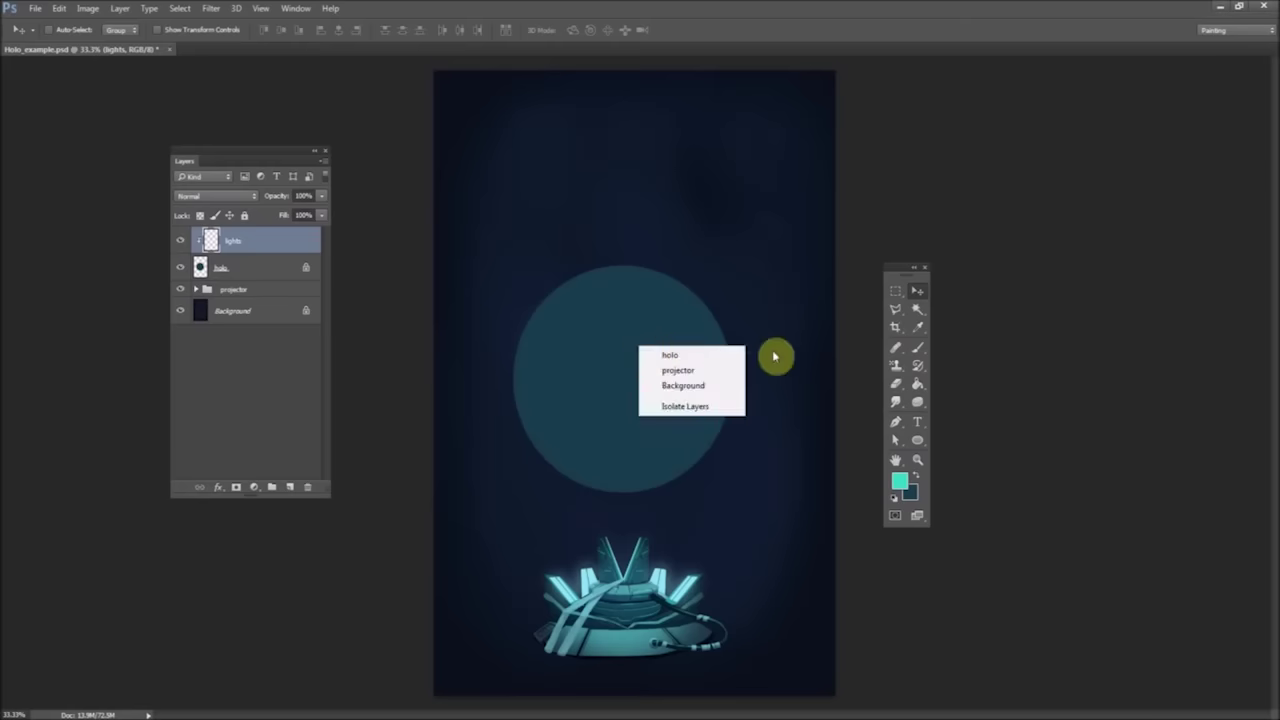
key("Escape")
left_click(919, 354)
right_click(641, 332)
left_click_drag(770, 367, 788, 368)
left_click(691, 461)
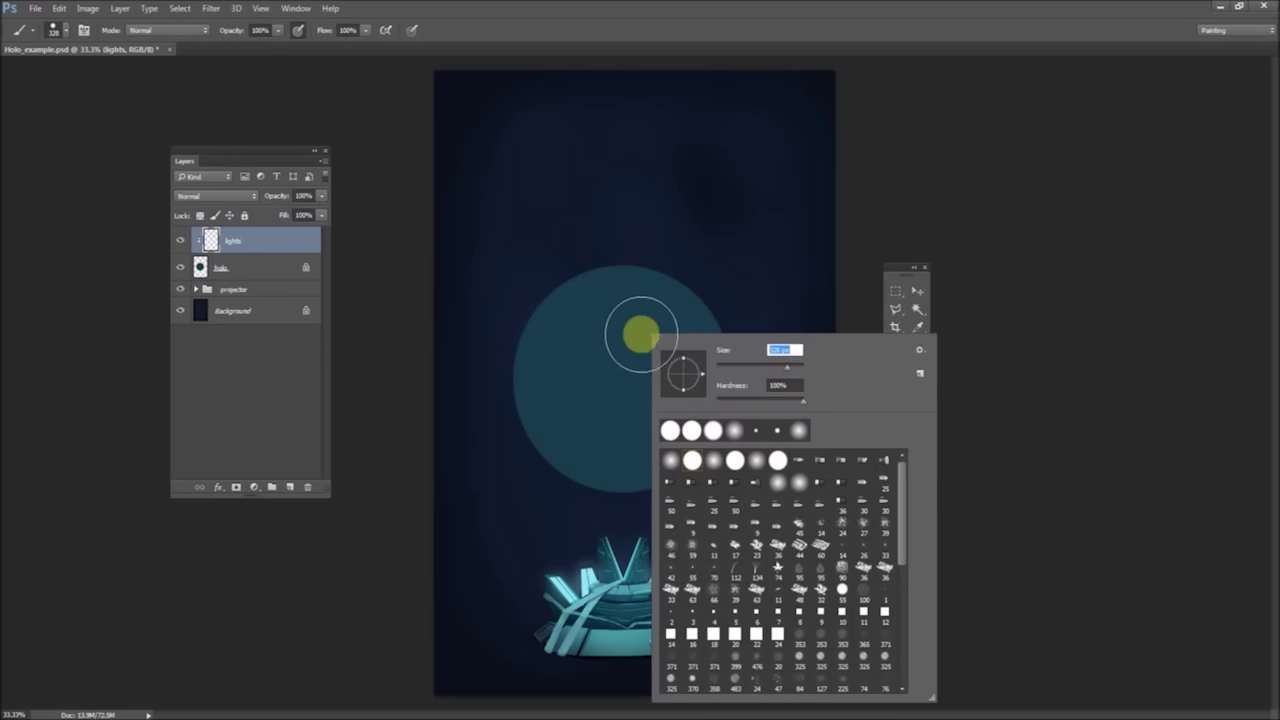
- Reduce the brush opacity to 59% and paint a bright teal highlight in the upper right of the circle
left_click(642, 335)
left_click_drag(653, 339, 640, 368)
left_click(279, 31)
left_click(255, 48)
left_click(665, 347)
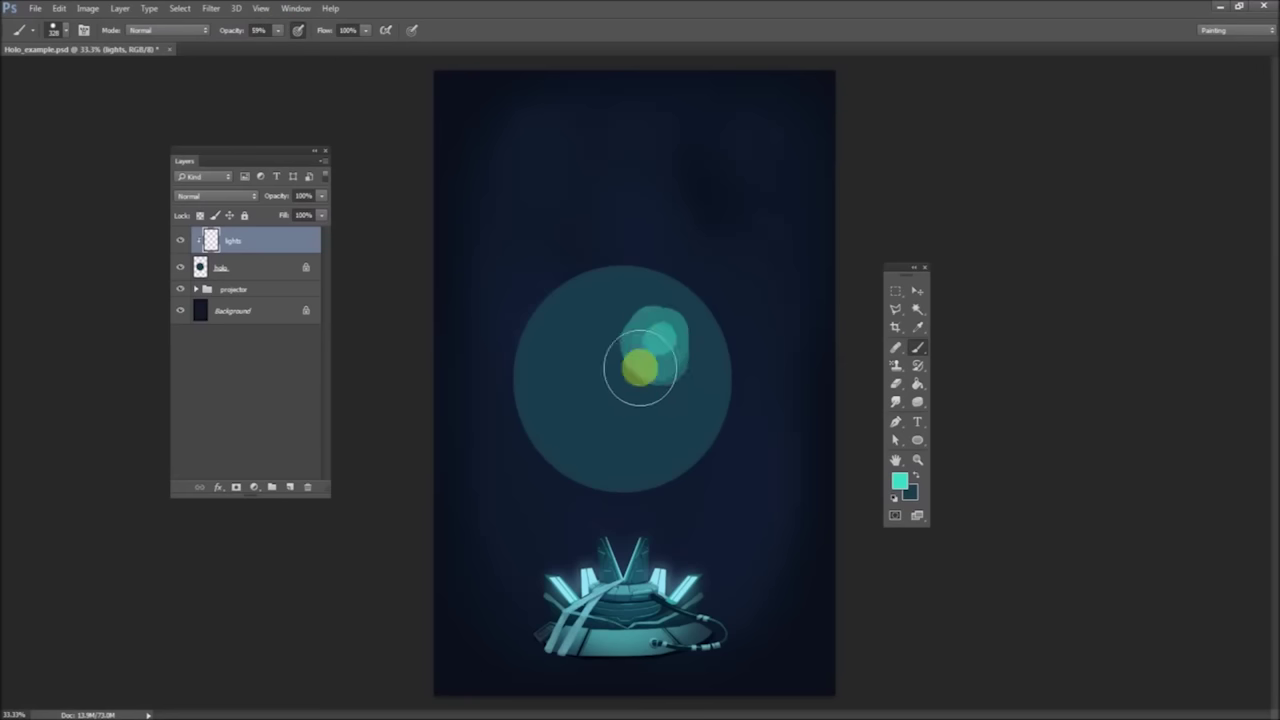
- Reduce the spacing of the brush tip and move the brush settings clear of the canvas
left_click(297, 10)
left_click(297, 132)
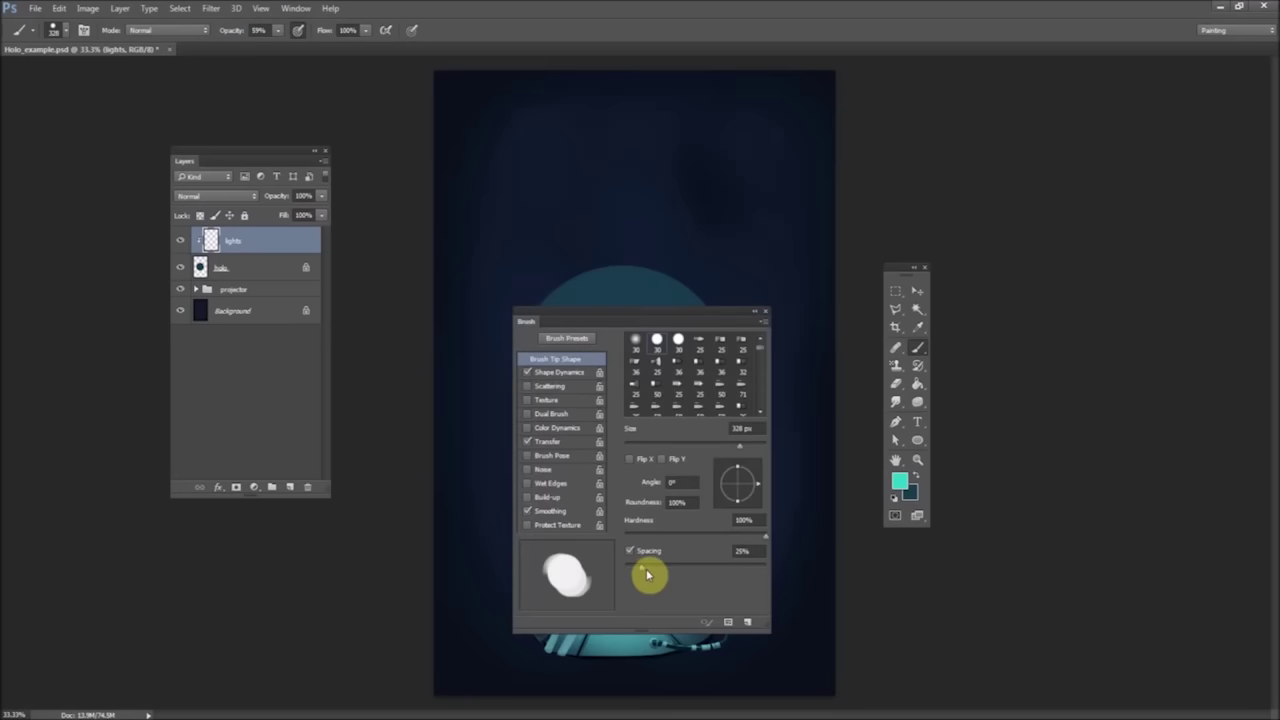
left_click_drag(642, 567, 623, 567)
mouse_move(532, 320)
left_mouse_down()
mouse_move(720, 428)
mouse_move(1017, 690)
left_mouse_up()
- Enlarge the highlight on the lights layer with layered strokes and brighten its centre with a 117 px brush
mouse_move(646, 346)
left_mouse_down()
mouse_move(633, 346)
mouse_move(648, 377)
mouse_move(651, 340)
mouse_move(634, 349)
mouse_move(656, 353)
left_mouse_up()
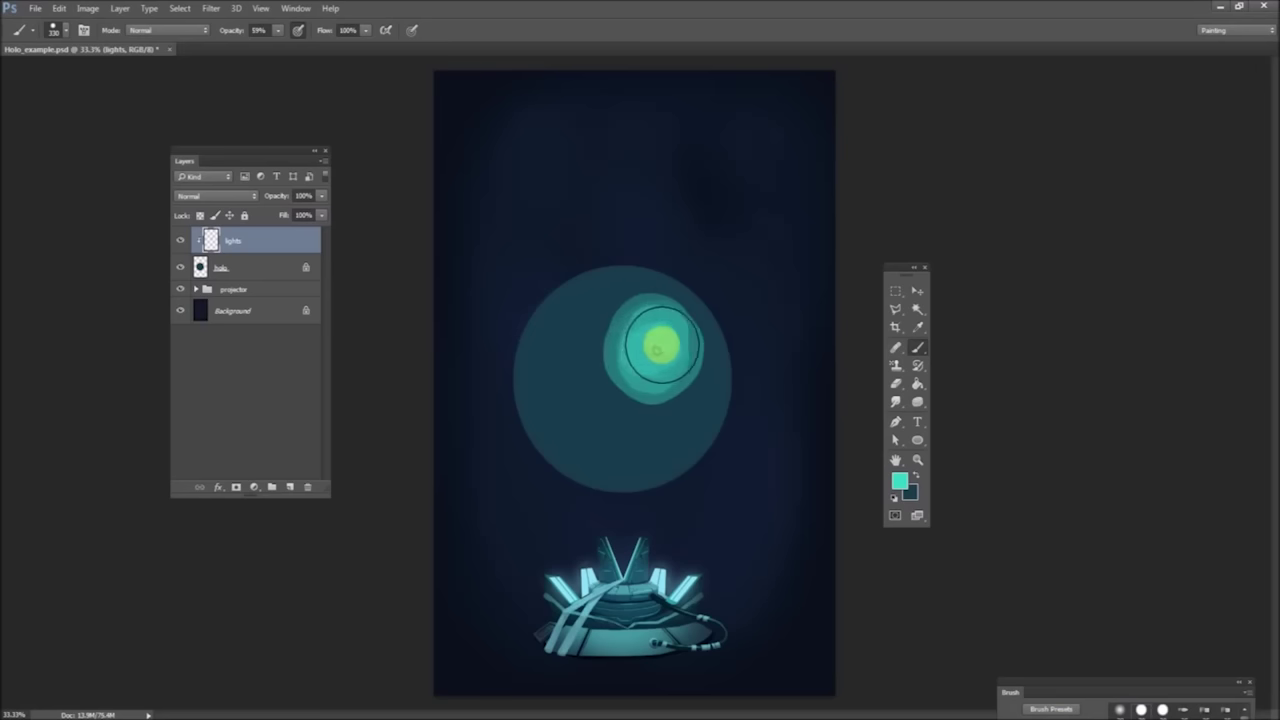
right_click(660, 338)
left_click(770, 369)
left_click(645, 343)
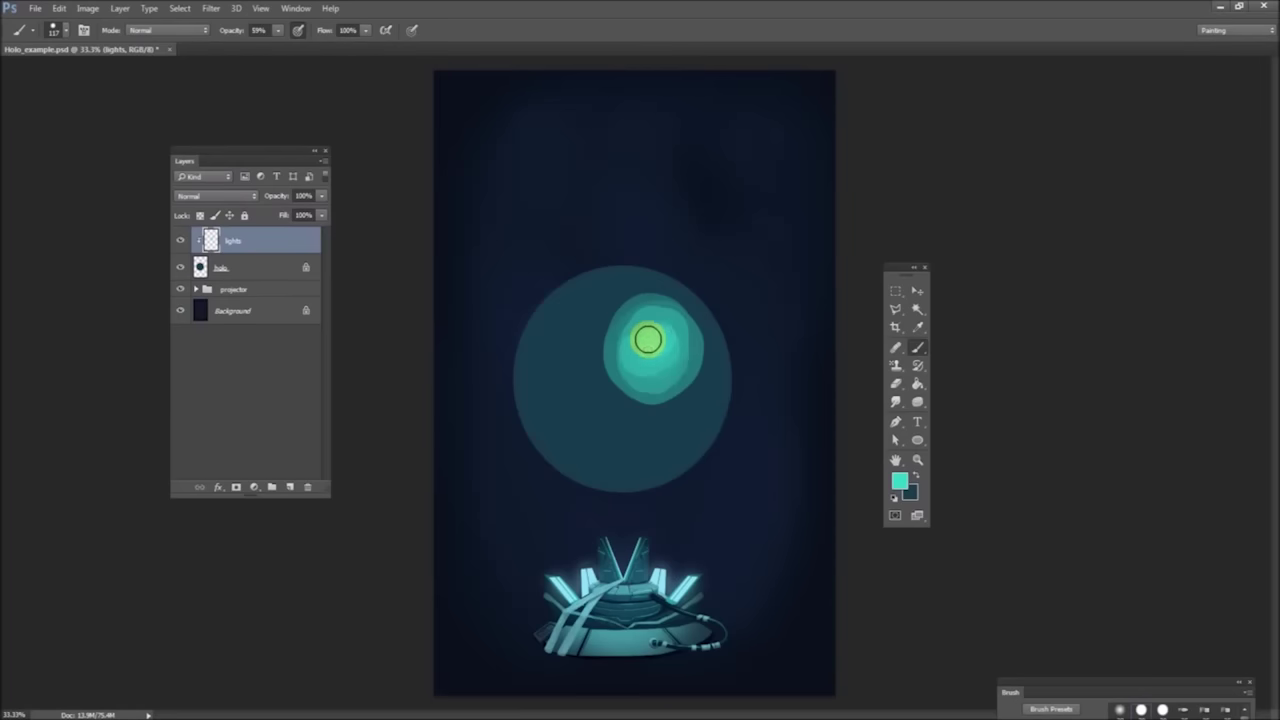
- Apply a Gaussian Blur to the lights layer to soften the highlight into a smooth glow
left_click(212, 9)
mouse_move(217, 161)
left_click(172, 213)
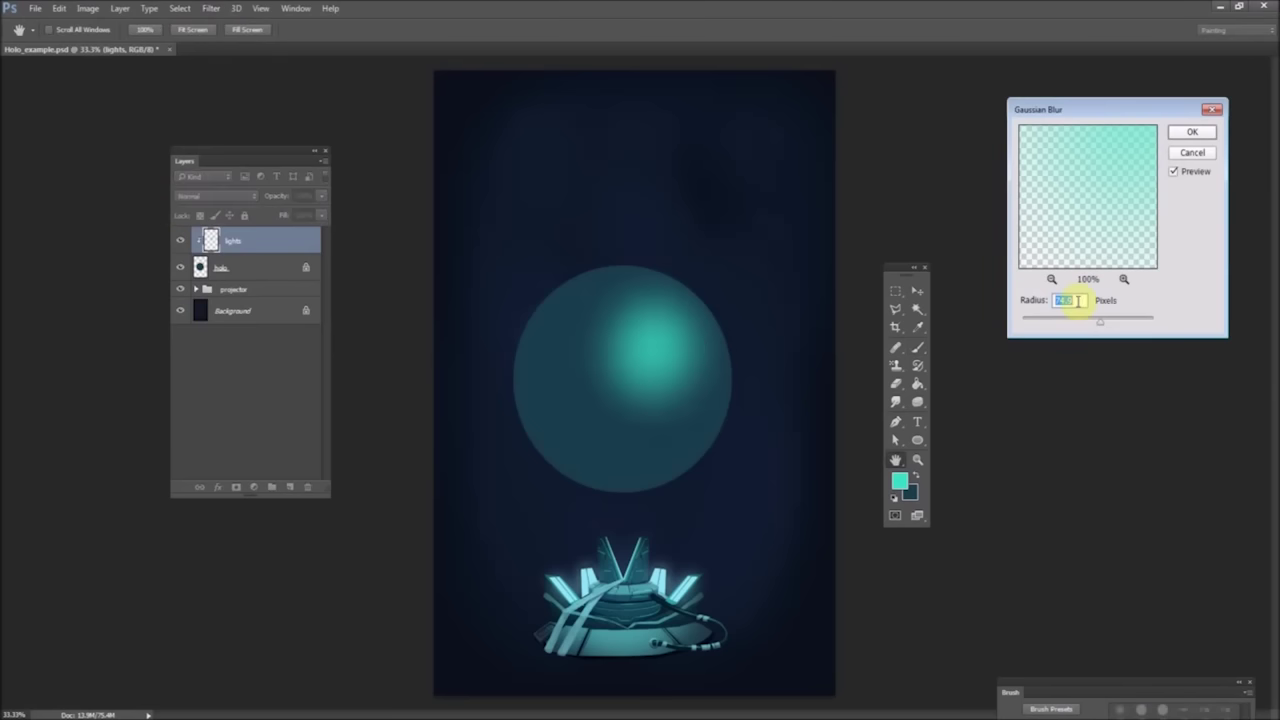
left_click_drag(1114, 320, 1104, 322)
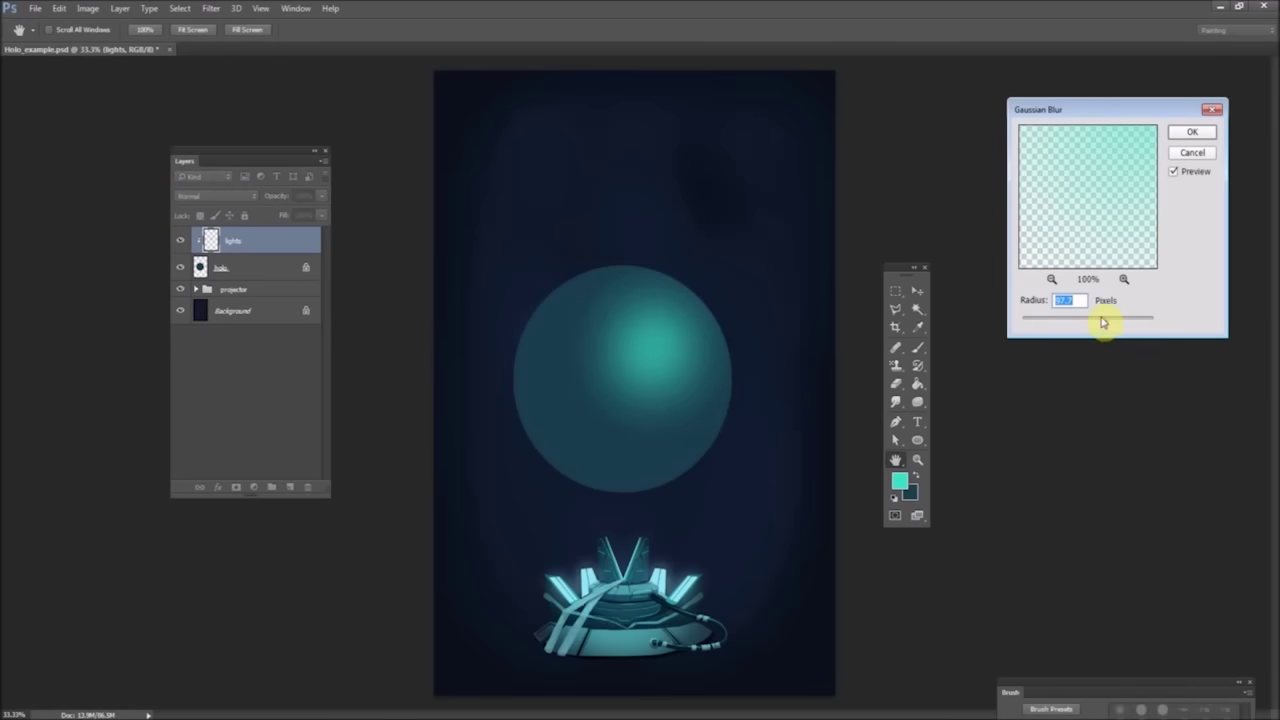
left_click(1191, 132)
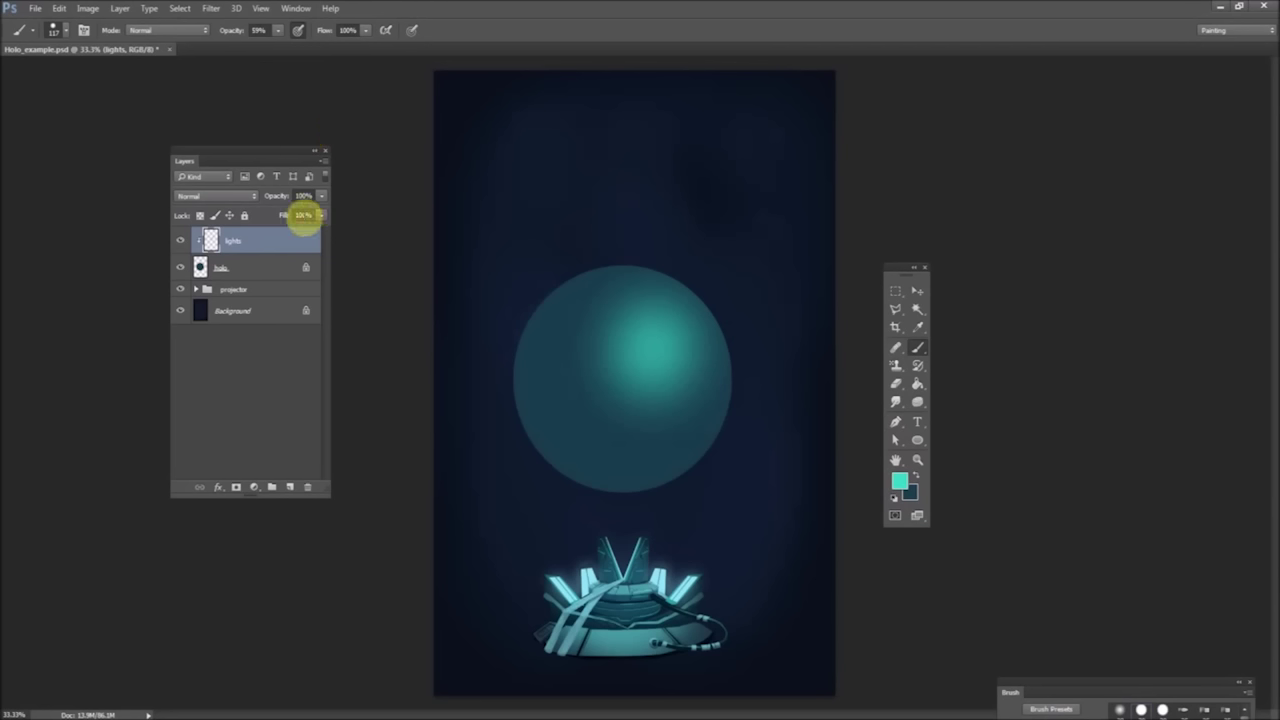
- Add a new layer named "rim" above the lights layer
left_click(324, 162)
left_click(386, 168)
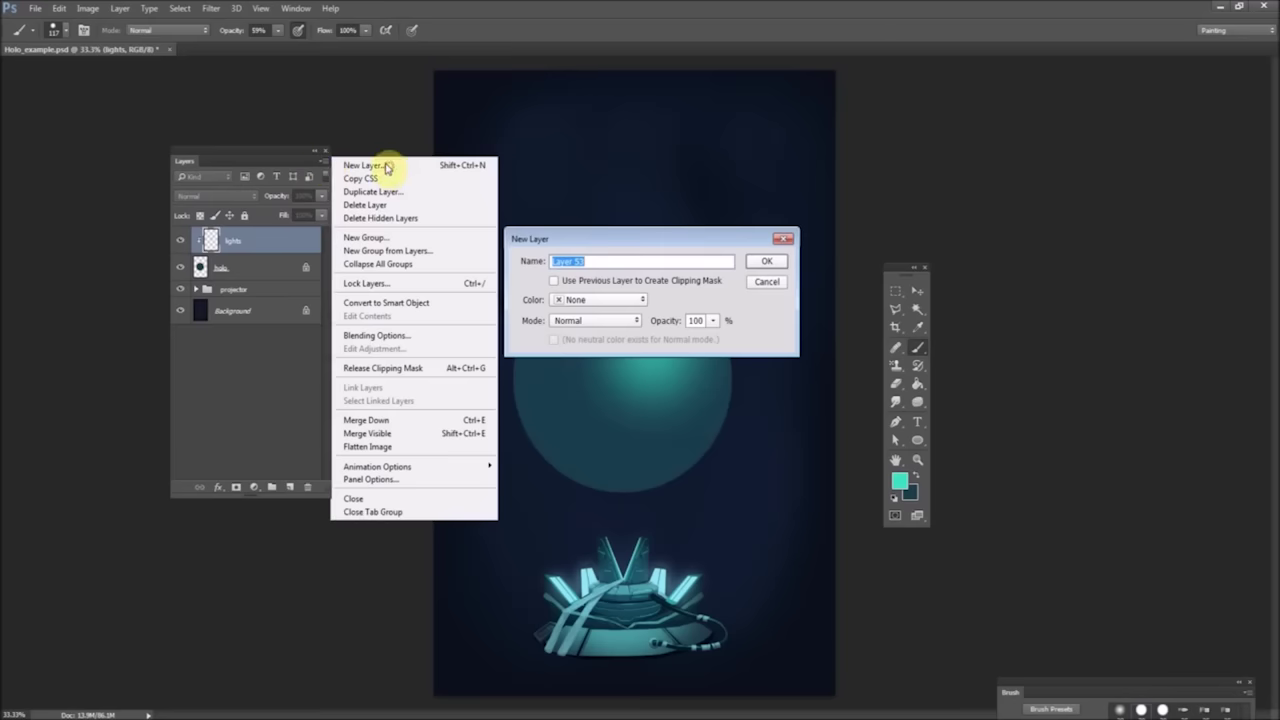
type("rim")
key("Return")
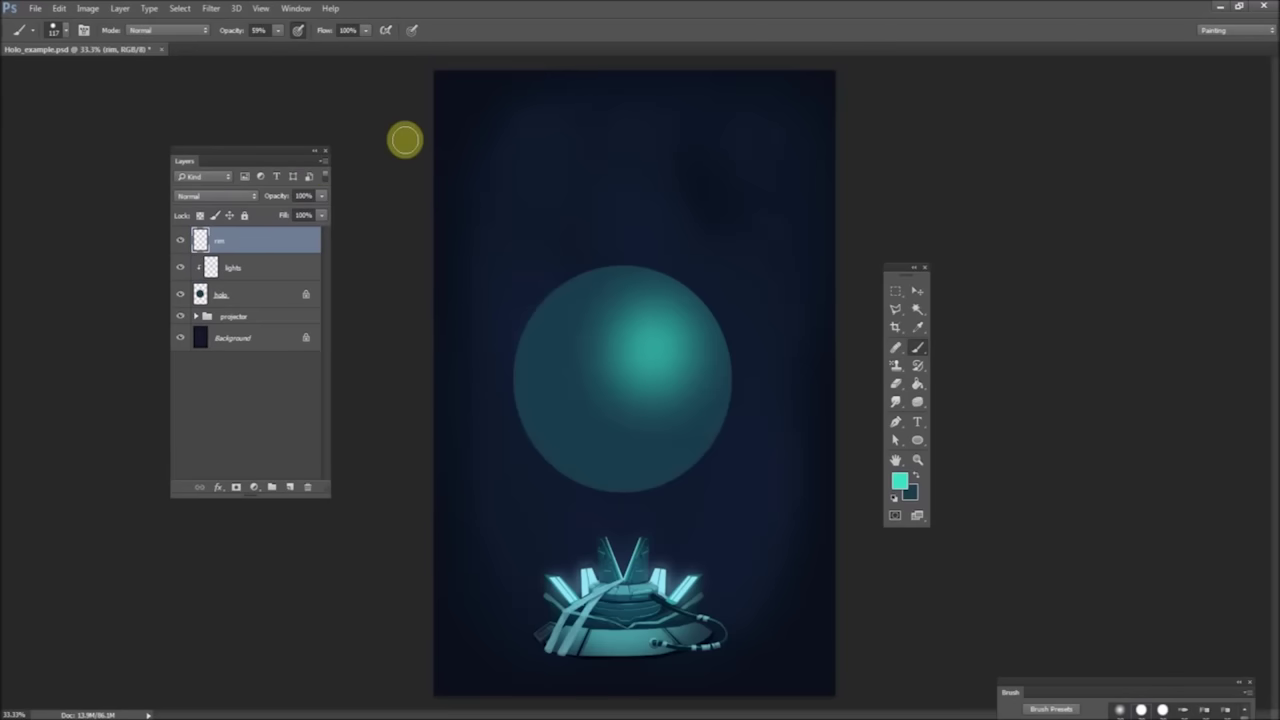
- Set the brush size to 170 px and undo a trial stroke along the circle's bottom edge
right_click(763, 366)
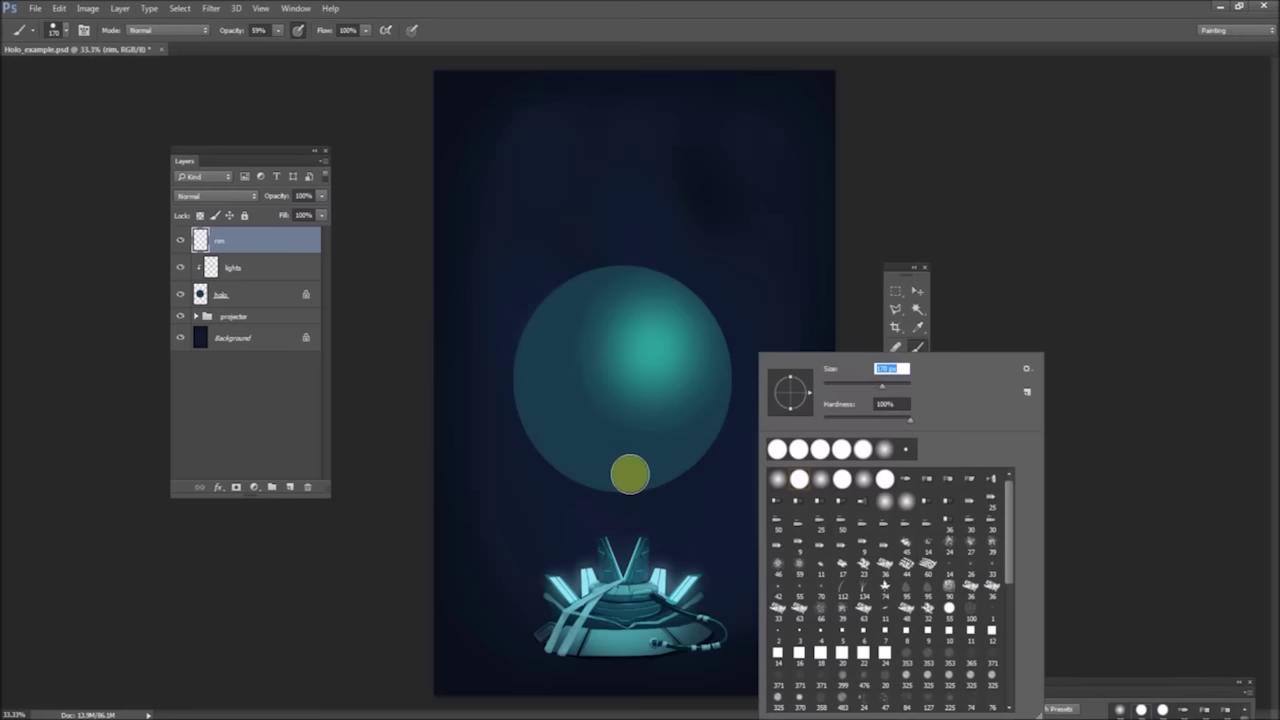
left_click_drag(628, 489, 662, 490)
left_click(59, 8)
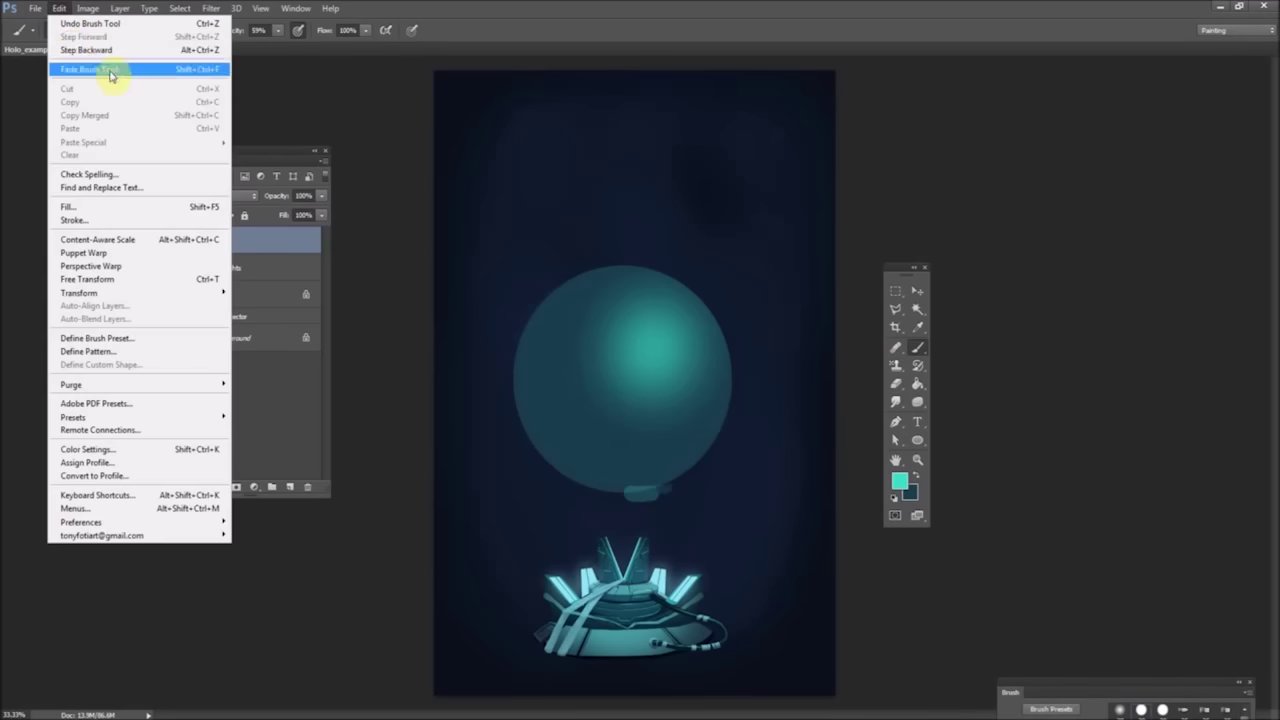
left_click(67, 49)
- Place the rim layer beneath lights in the clipping group and paint the circle's lower-left edge with teal 00b3ad
left_click_drag(191, 243, 229, 268)
left_click(898, 478)
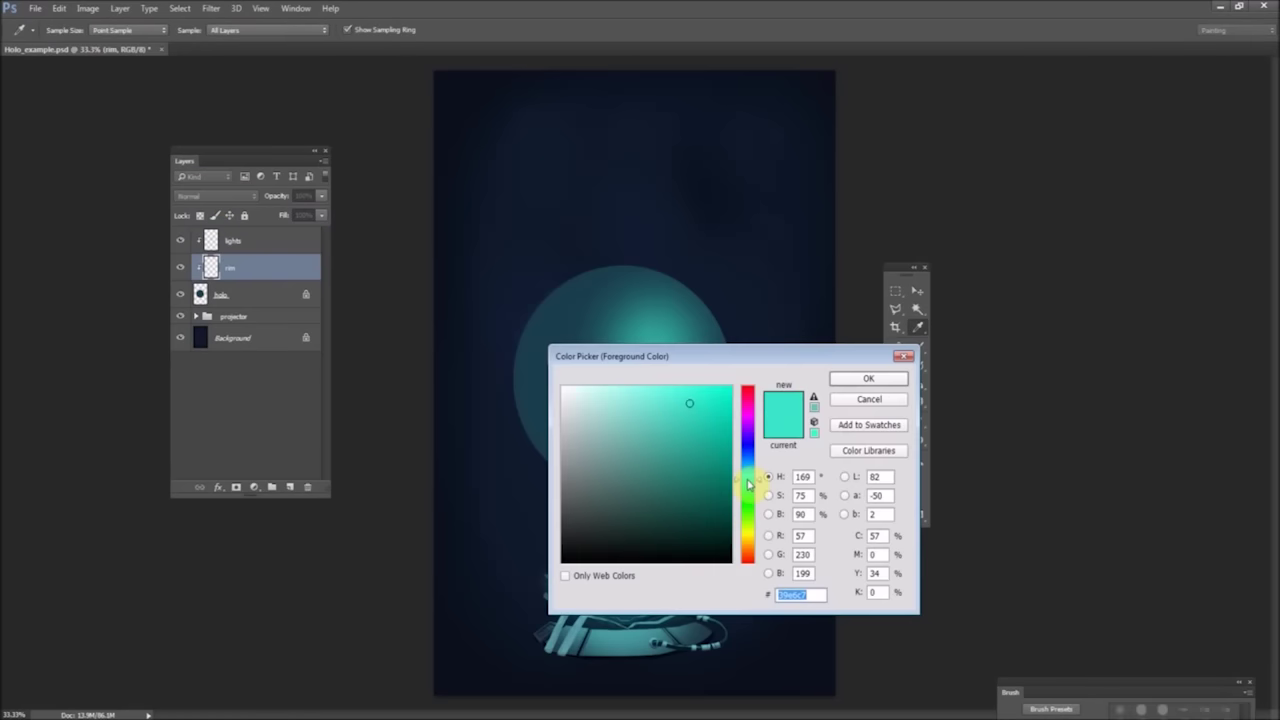
left_click_drag(684, 432, 730, 438)
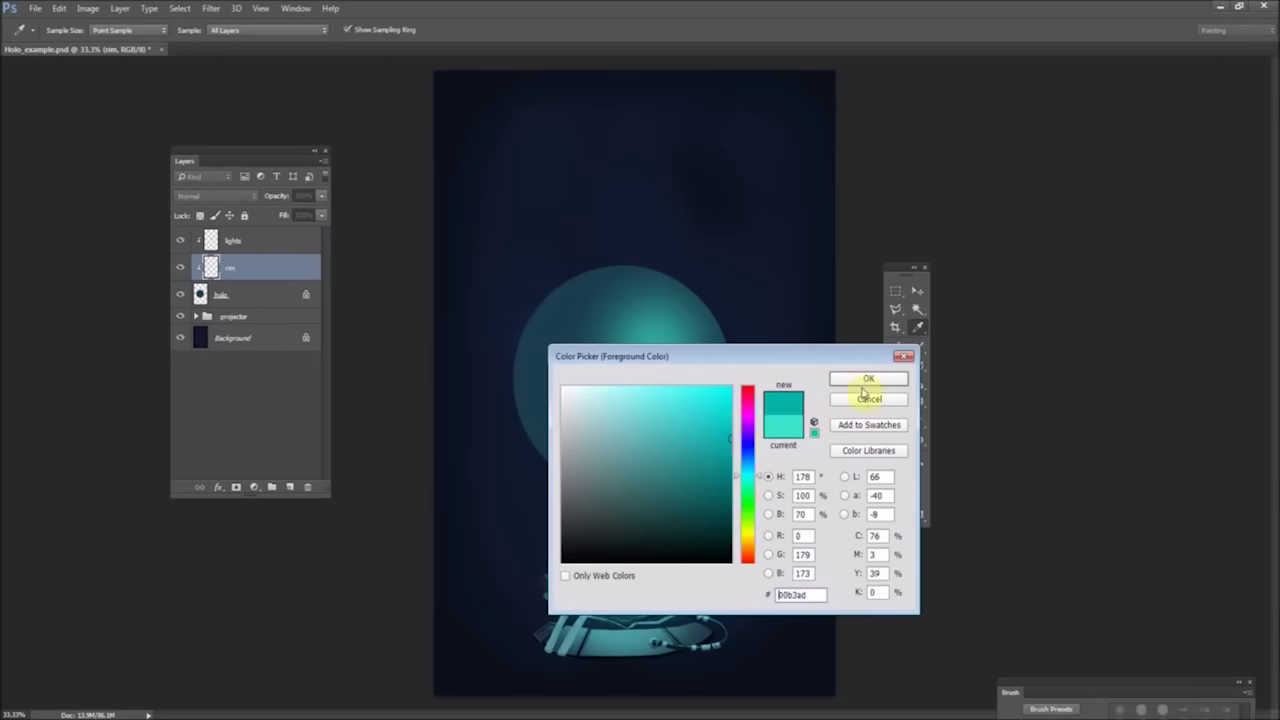
left_click(868, 379)
mouse_move(515, 365)
left_mouse_down()
mouse_move(540, 459)
mouse_move(537, 448)
mouse_move(606, 499)
mouse_move(642, 496)
mouse_move(584, 479)
mouse_move(688, 484)
mouse_move(640, 496)
mouse_move(690, 476)
mouse_move(537, 447)
left_mouse_up()
left_click_drag(500, 353, 526, 309)
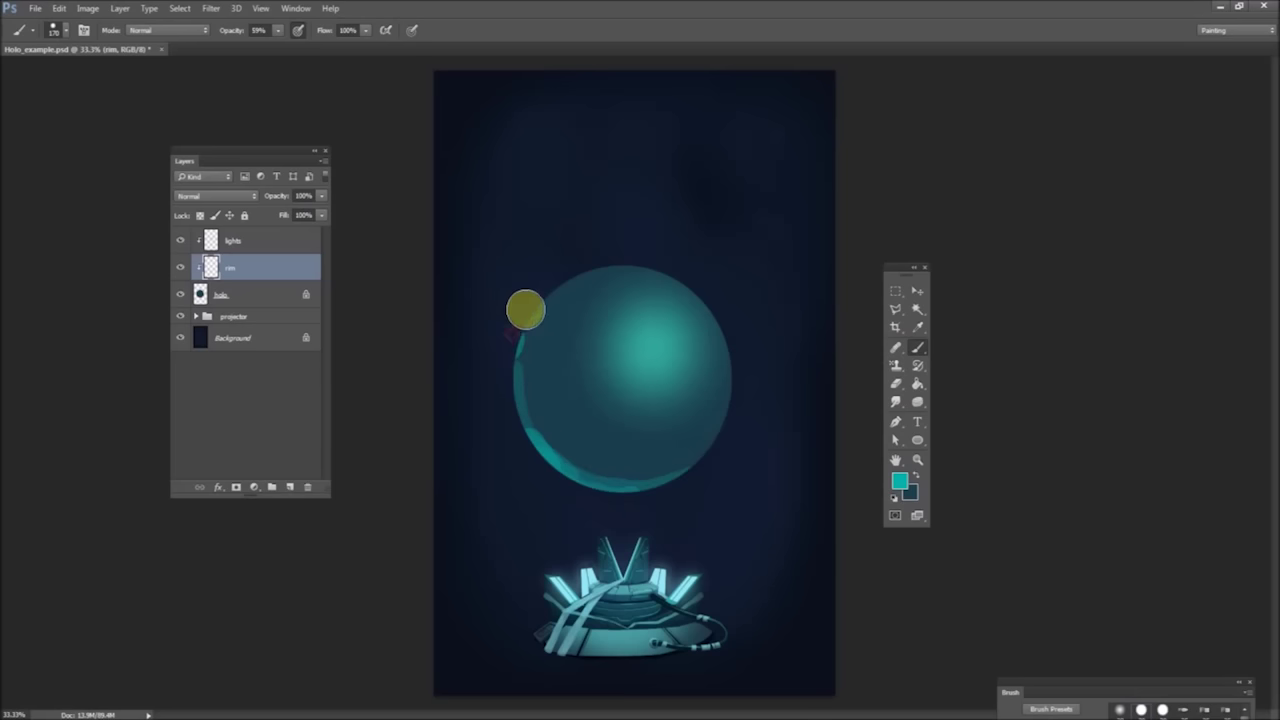
- Smudge the inner edge of the rim light along the circle's bottom with a soft round 136 px tip
left_click(896, 400)
left_click(896, 366)
right_click(620, 356)
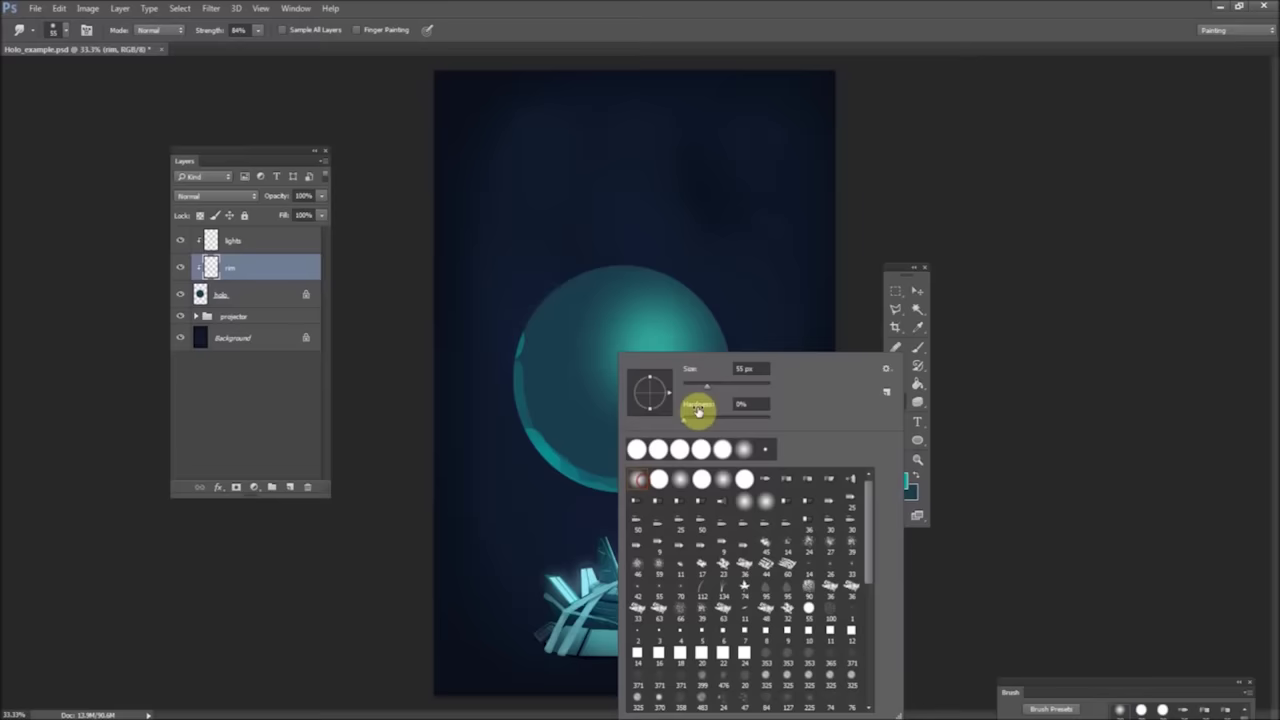
left_click(727, 387)
left_click(598, 421)
right_click(678, 430)
left_click(790, 387)
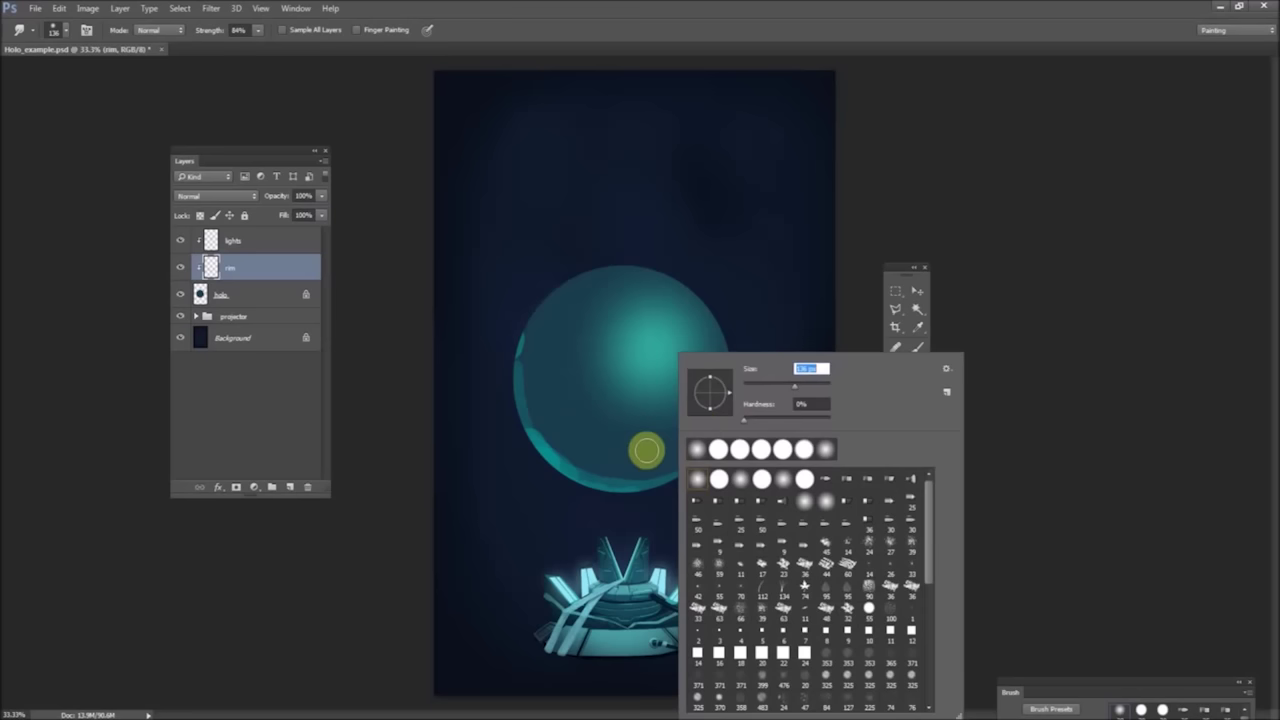
left_click(650, 450)
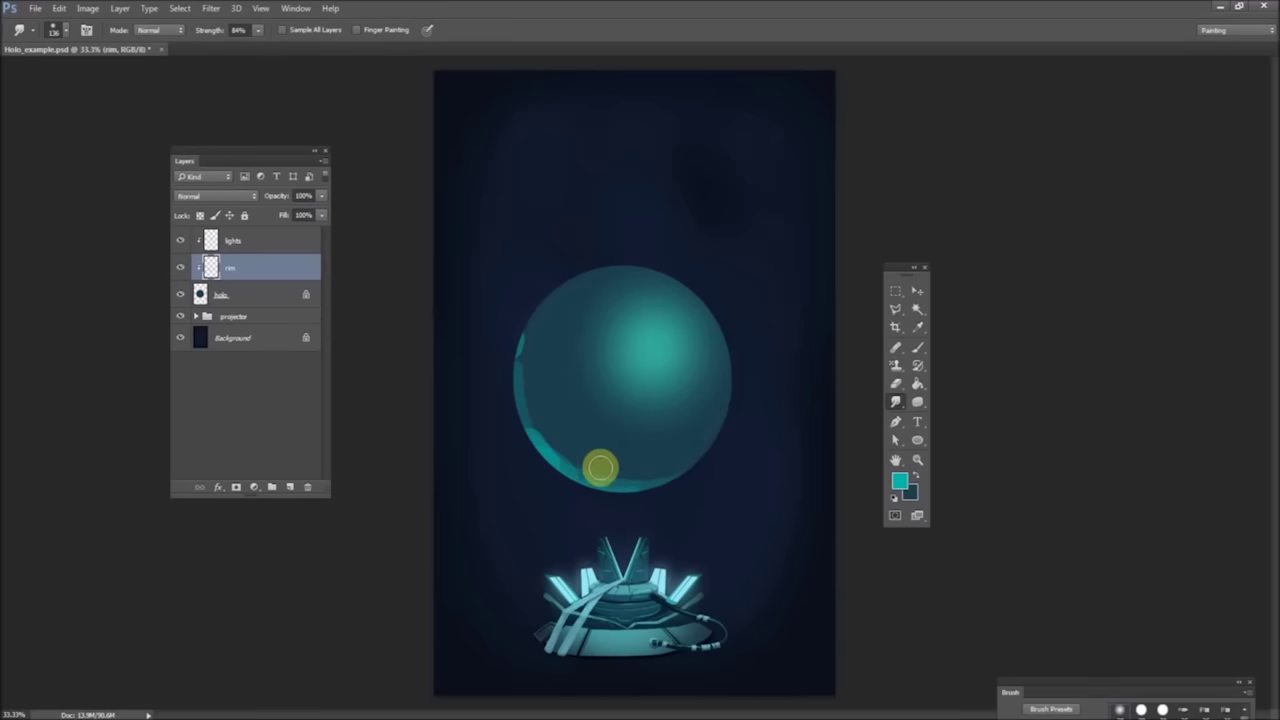
mouse_move(577, 461)
left_mouse_down()
mouse_move(630, 464)
mouse_move(571, 458)
mouse_move(583, 451)
mouse_move(618, 474)
mouse_move(572, 466)
mouse_move(540, 437)
mouse_move(634, 476)
mouse_move(557, 449)
left_mouse_up()
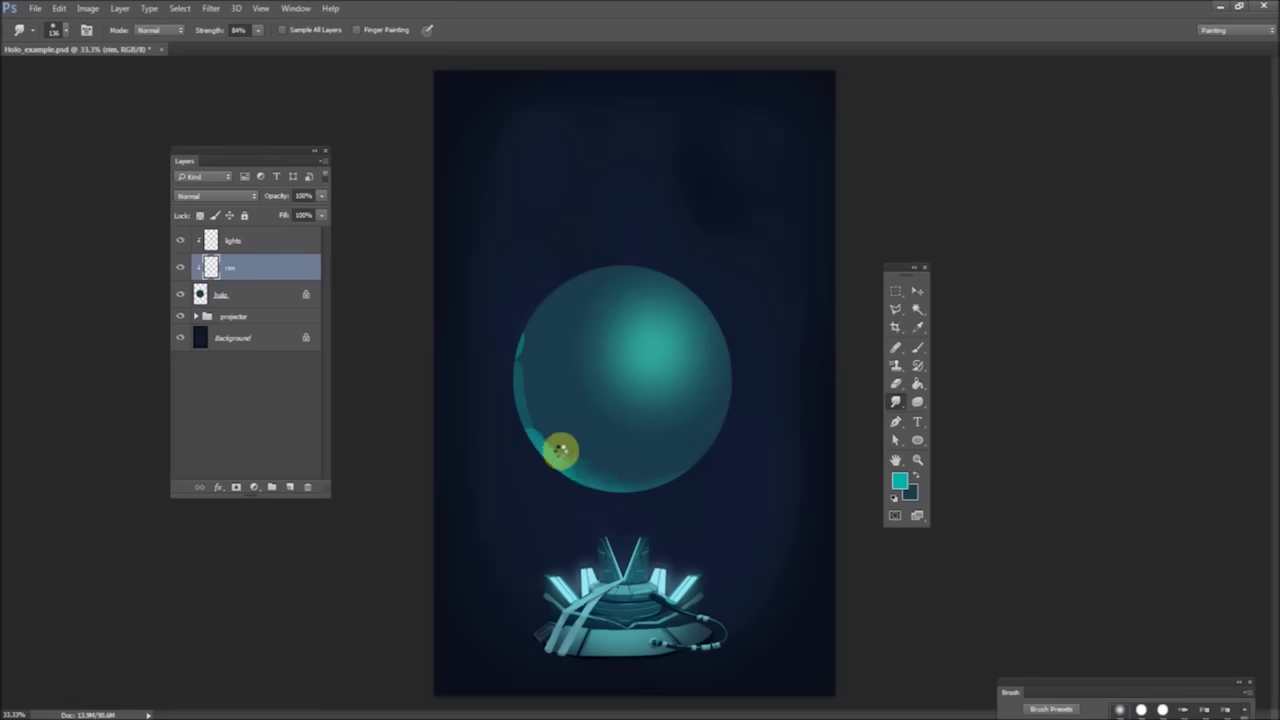
- Apply a Gaussian Blur to the rim layer to soften the light along the circle's lower-left edge
left_click(212, 10)
mouse_move(210, 160)
left_click(157, 207)
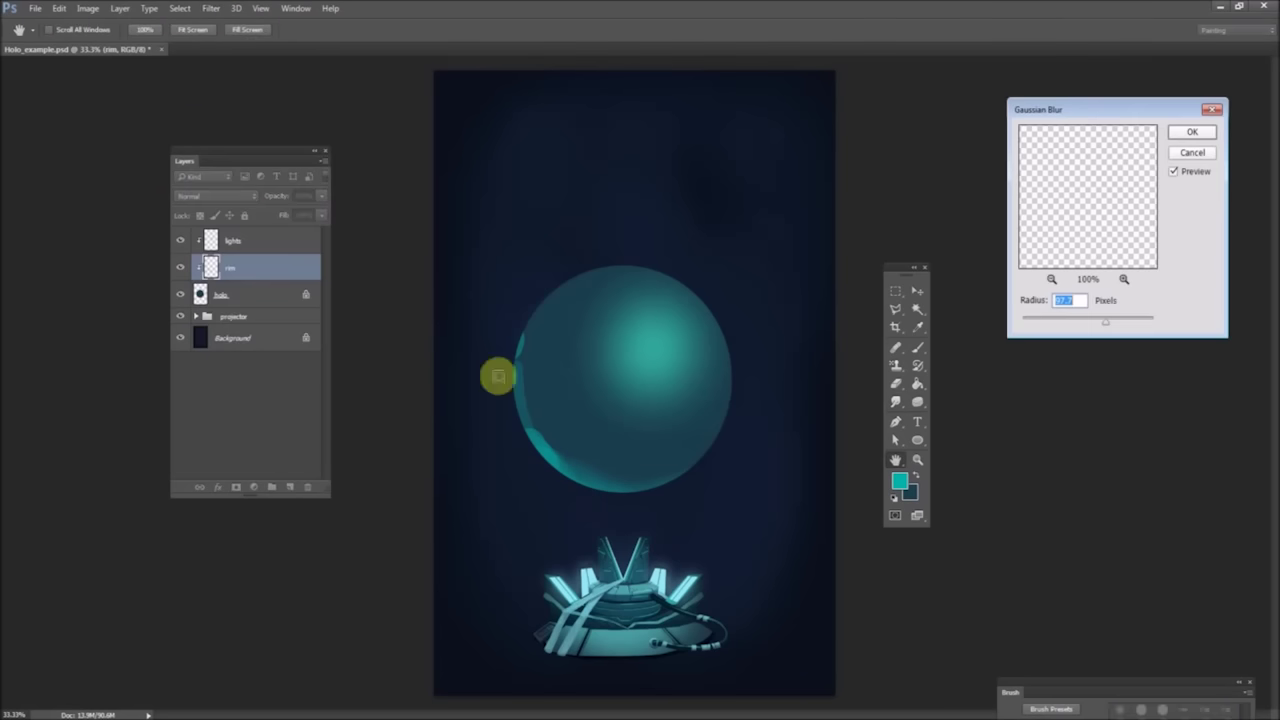
left_click(1055, 320)
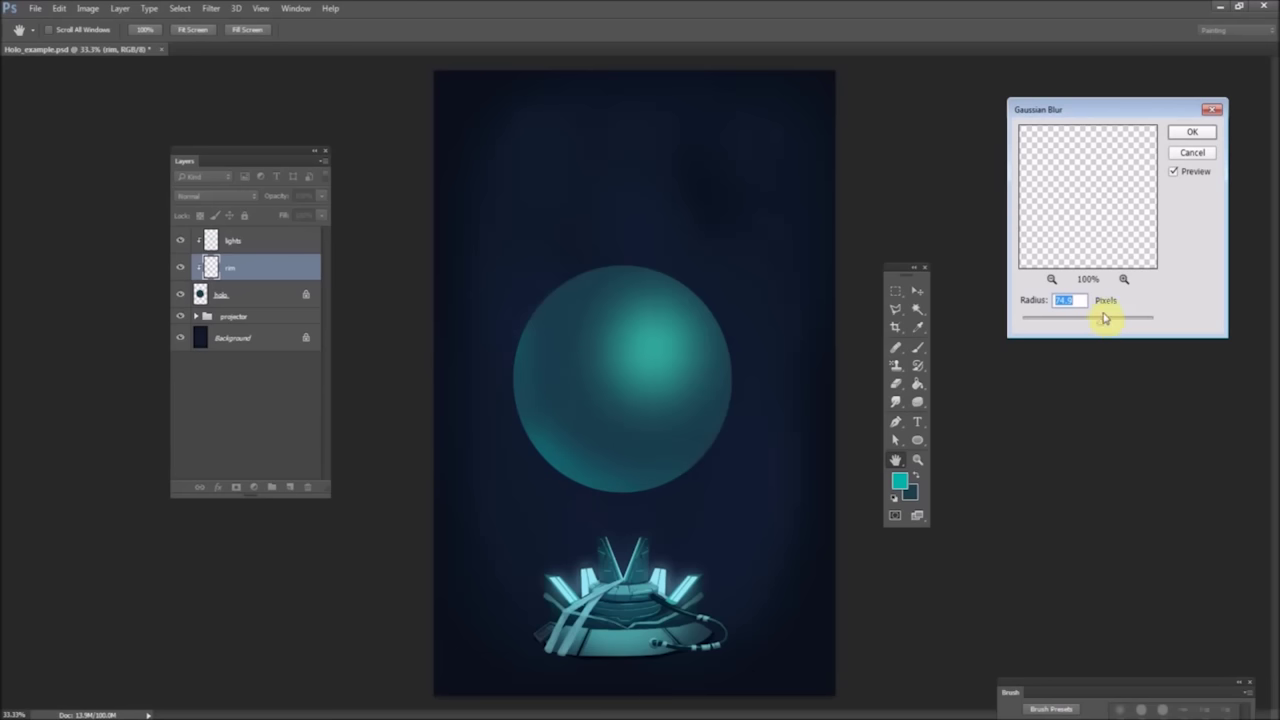
left_click(1191, 134)
key("r")
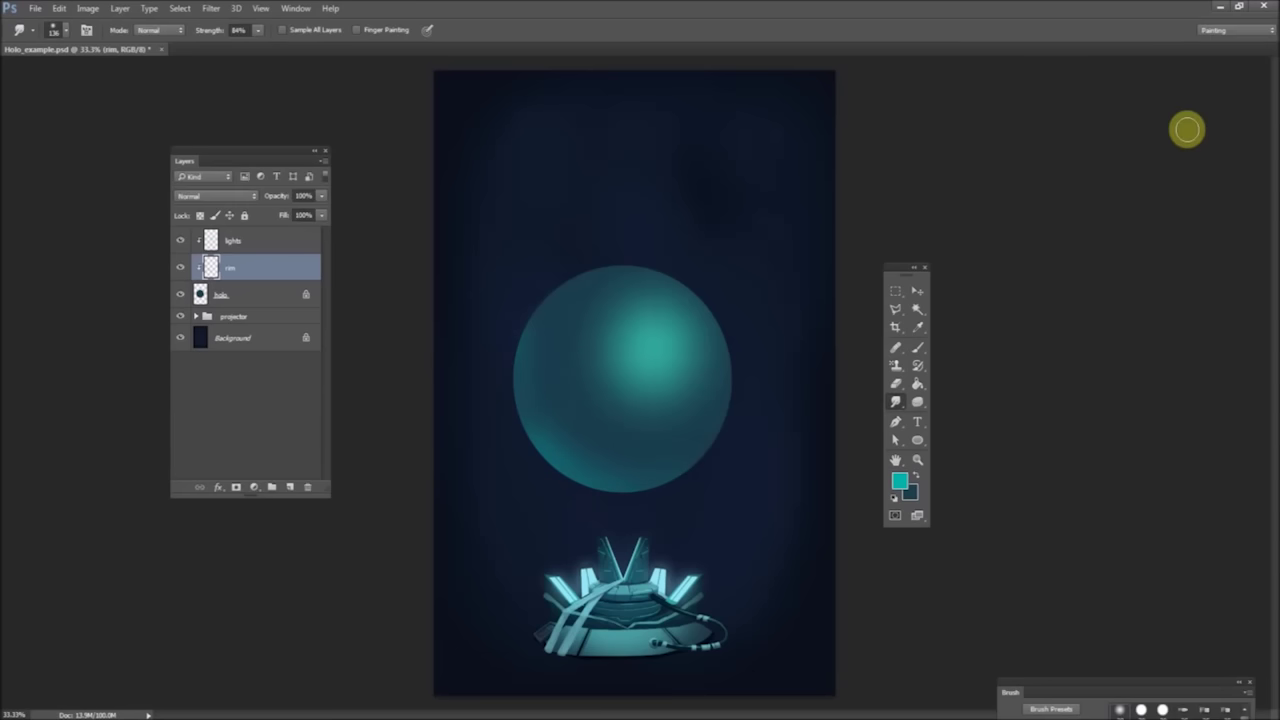
- Create a new layer named xl clipped to the holo layer, directly above it
left_click(253, 293)
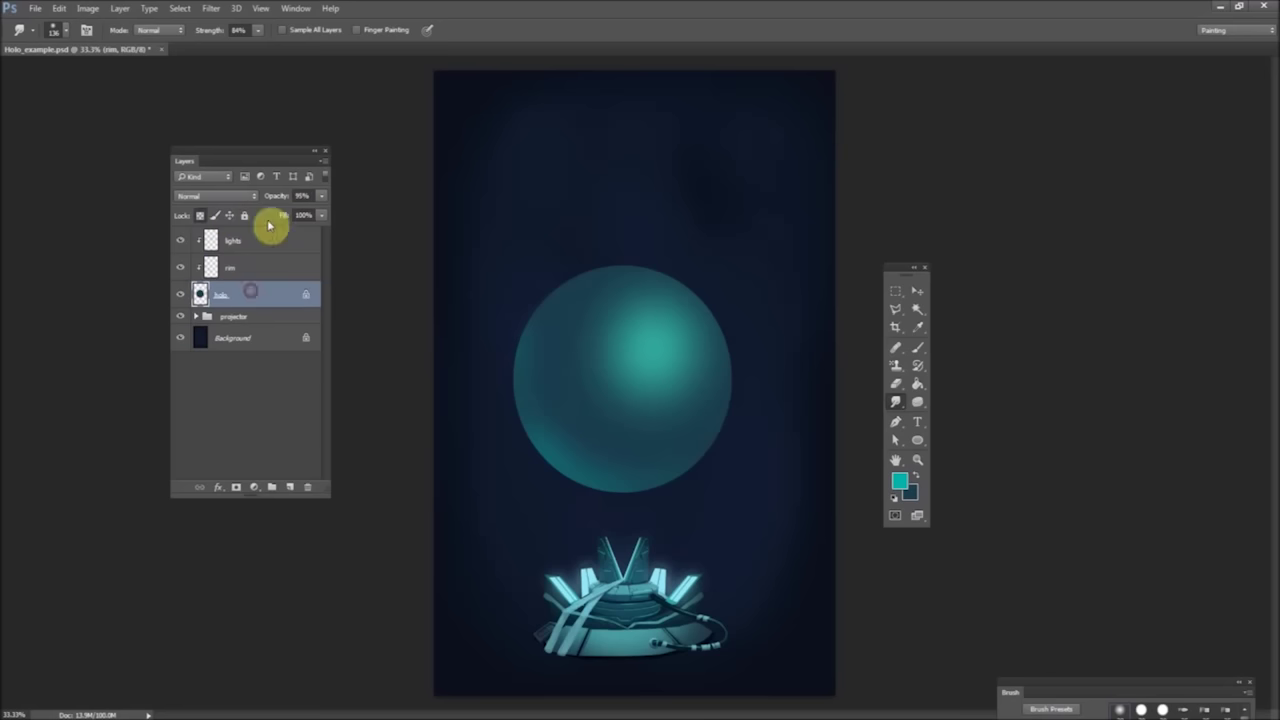
left_click(321, 161)
left_click(350, 164)
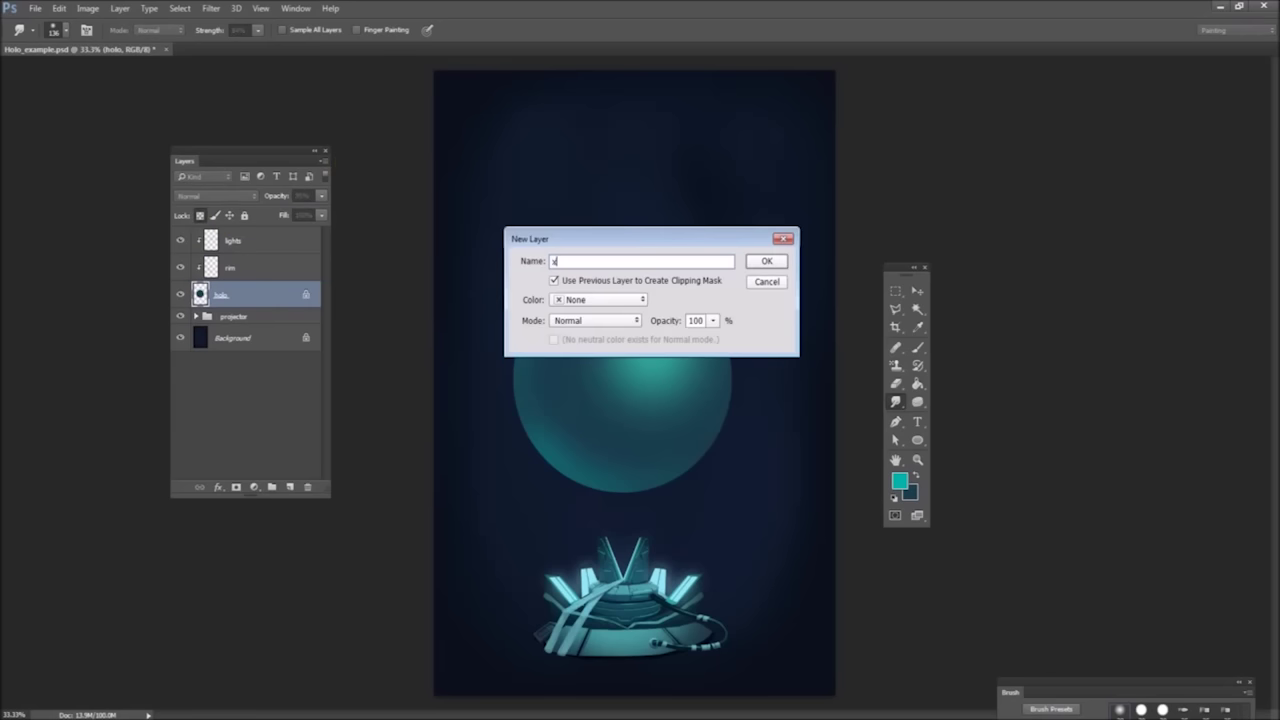
key("Return")
- Paint a large bright teal 12e5de highlight over the sphere's upper right with a 374 px brush at 57% hardness
left_click(918, 348)
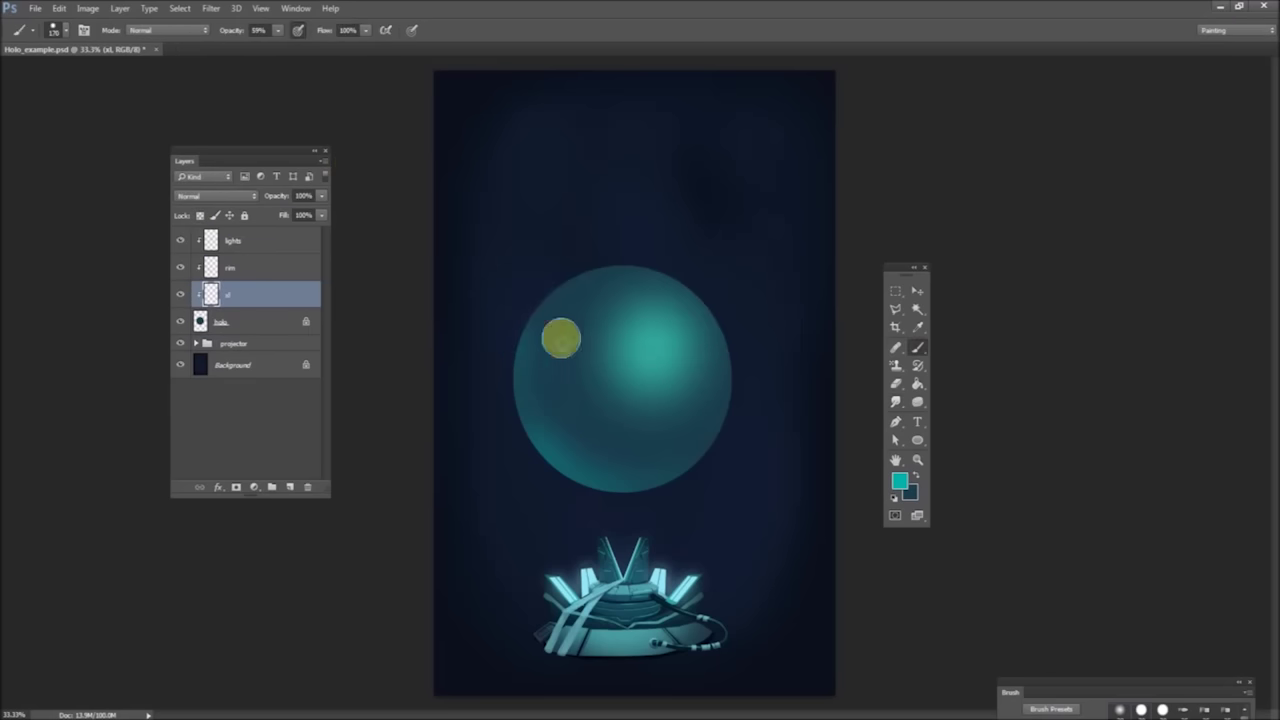
right_click(561, 338)
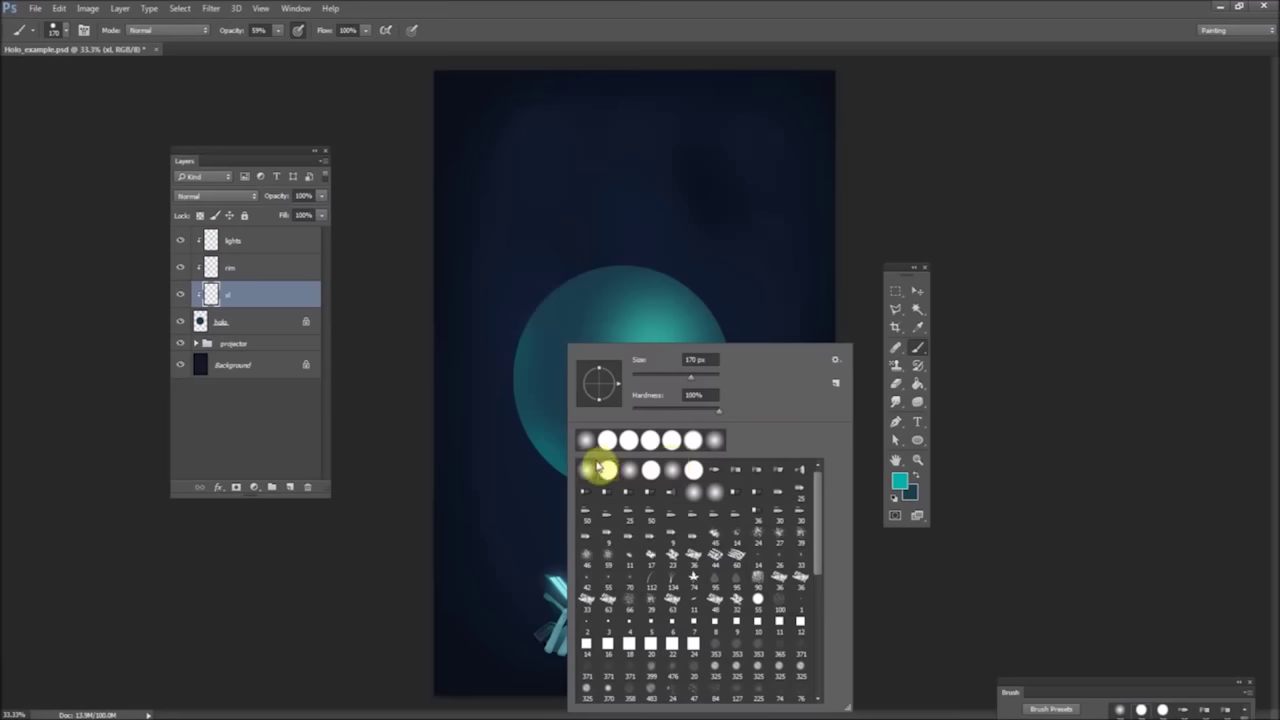
left_click(698, 360)
left_click(899, 481)
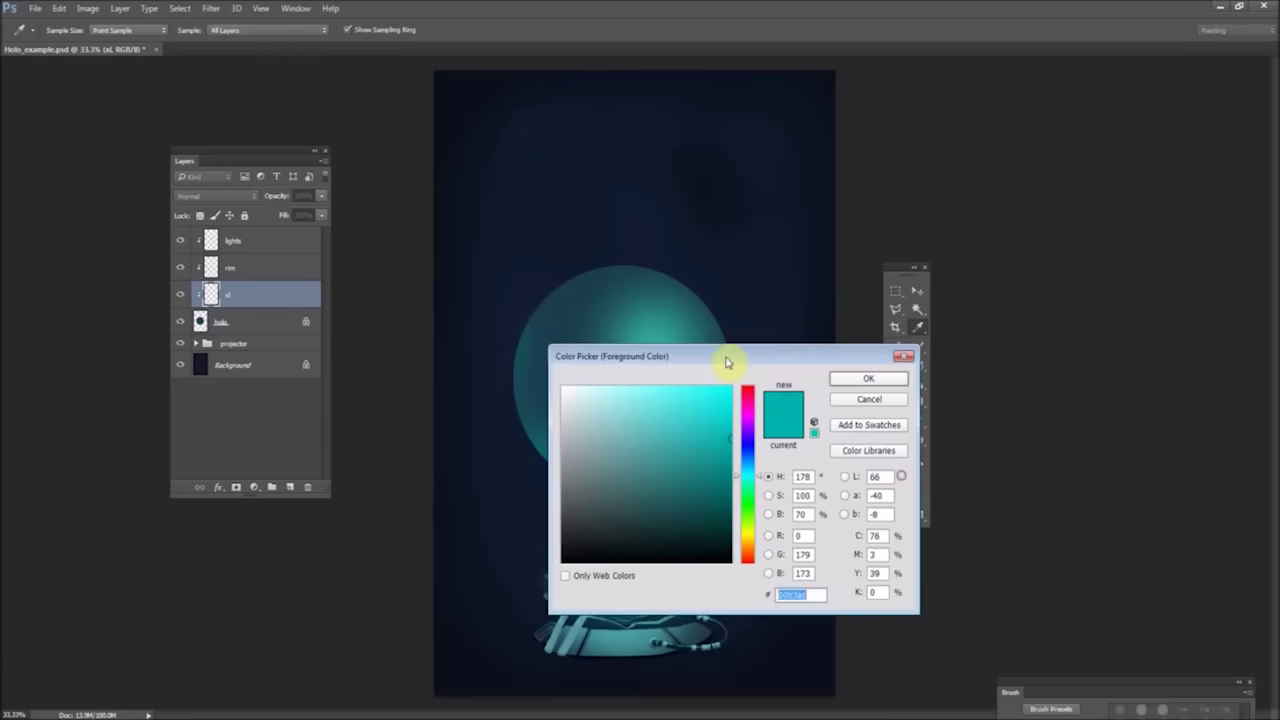
left_click(867, 379)
mouse_move(612, 370)
left_mouse_down()
mouse_move(630, 311)
mouse_move(689, 364)
mouse_move(677, 337)
mouse_move(696, 369)
mouse_move(658, 389)
mouse_move(633, 376)
mouse_move(661, 388)
mouse_move(611, 316)
mouse_move(617, 352)
mouse_move(663, 347)
mouse_move(624, 369)
mouse_move(647, 397)
mouse_move(634, 297)
left_mouse_up()
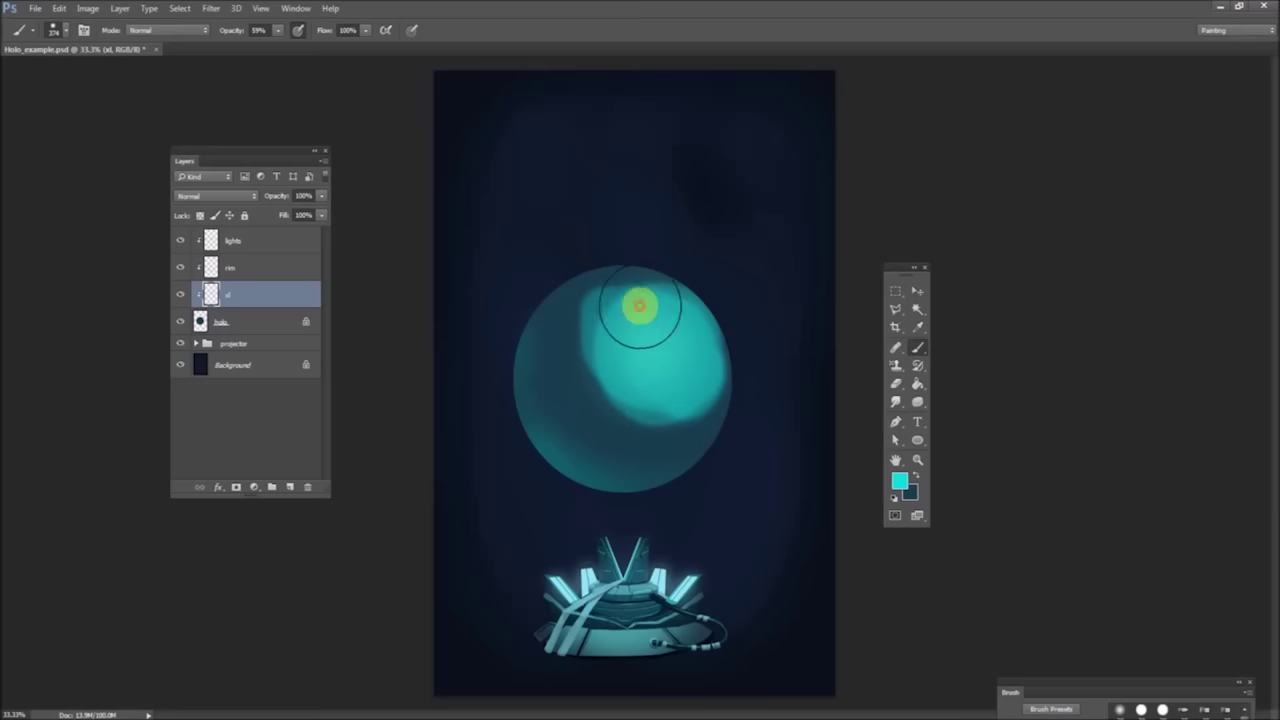
- Soften the large highlight on the xl layer with a Gaussian Blur of about 75 pixels
left_click(212, 9)
mouse_move(230, 160)
left_click(157, 214)
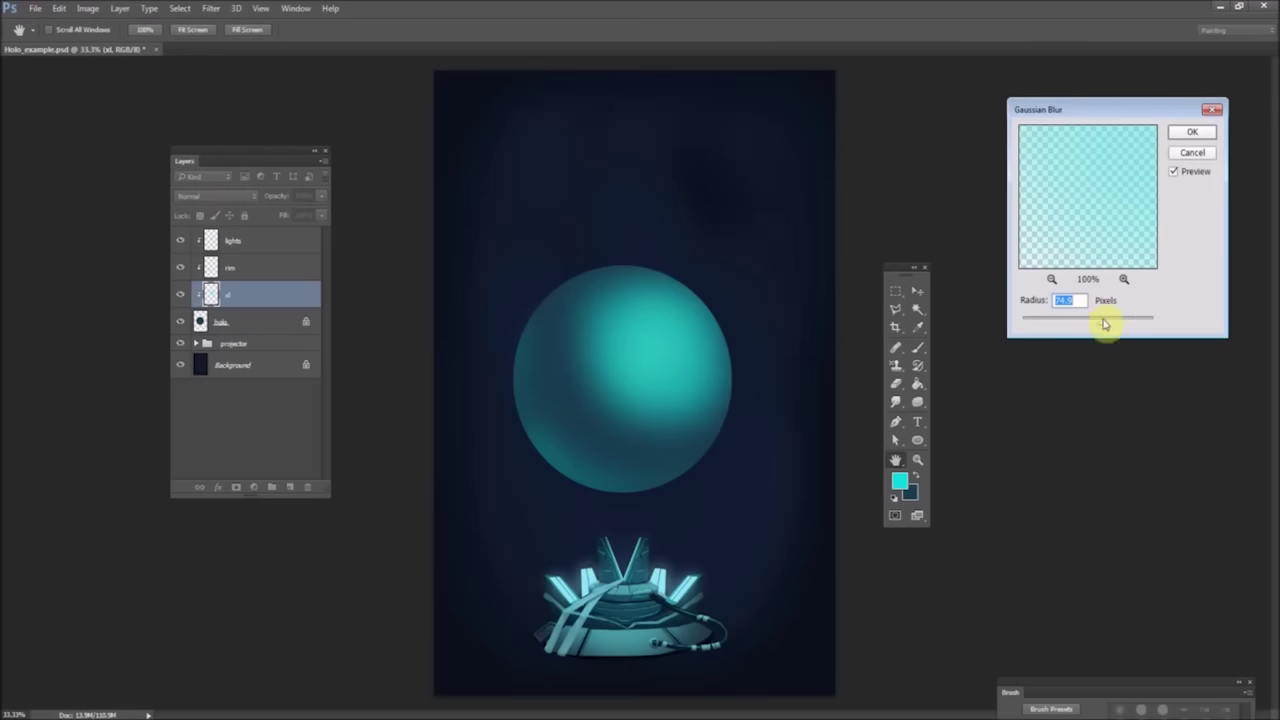
left_click(1190, 132)
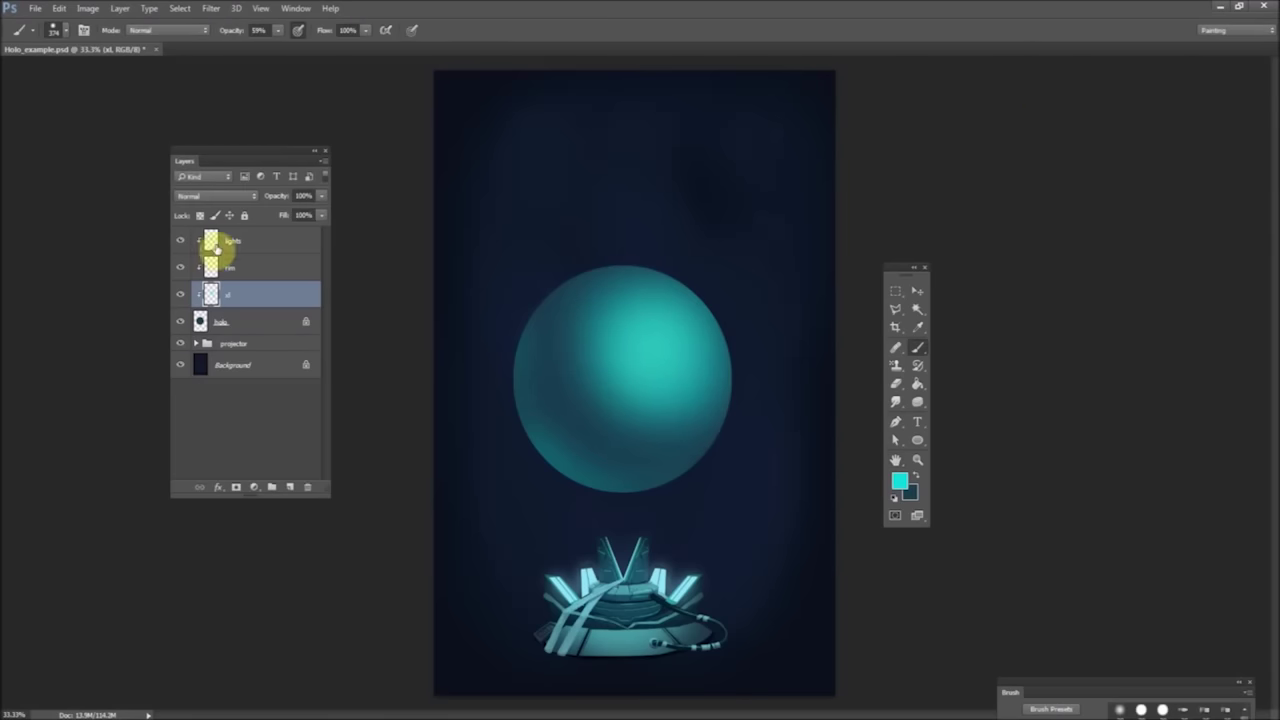
- Brighten the lights layer by setting its Levels white input to 111
left_click(210, 241)
left_click(88, 8)
mouse_move(171, 38)
left_click(371, 49)
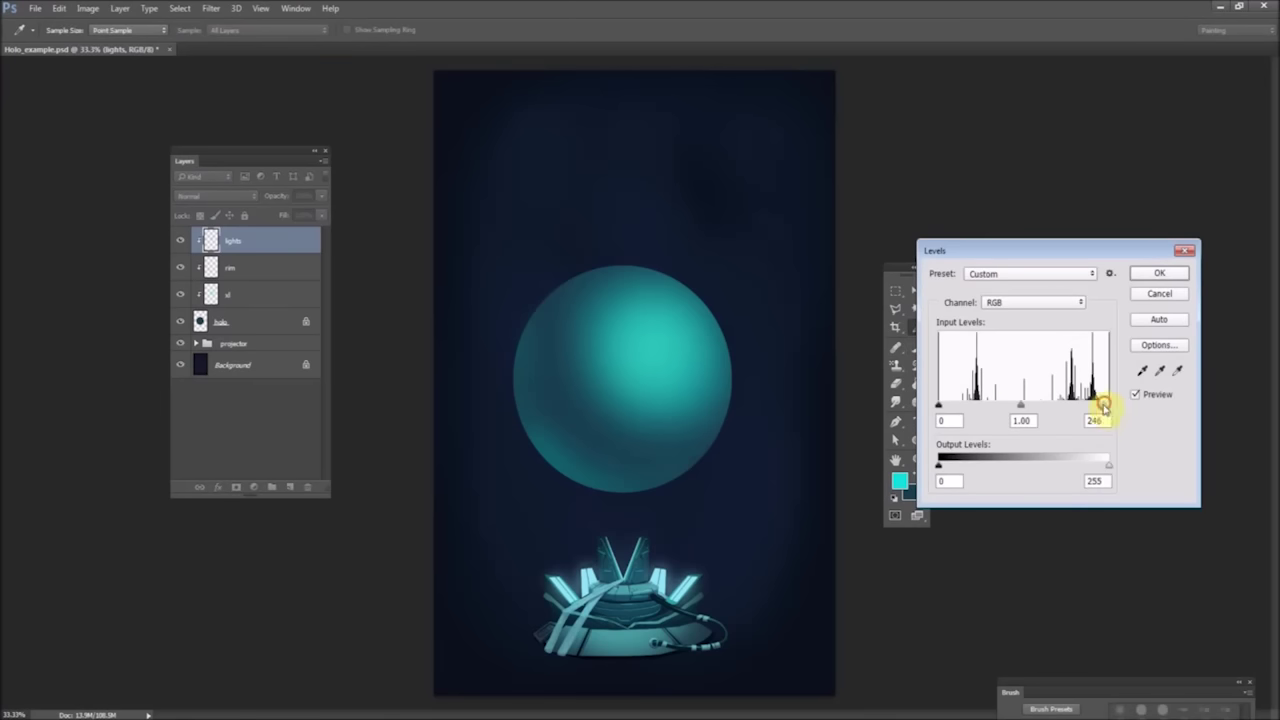
left_click_drag(1103, 406, 1024, 417)
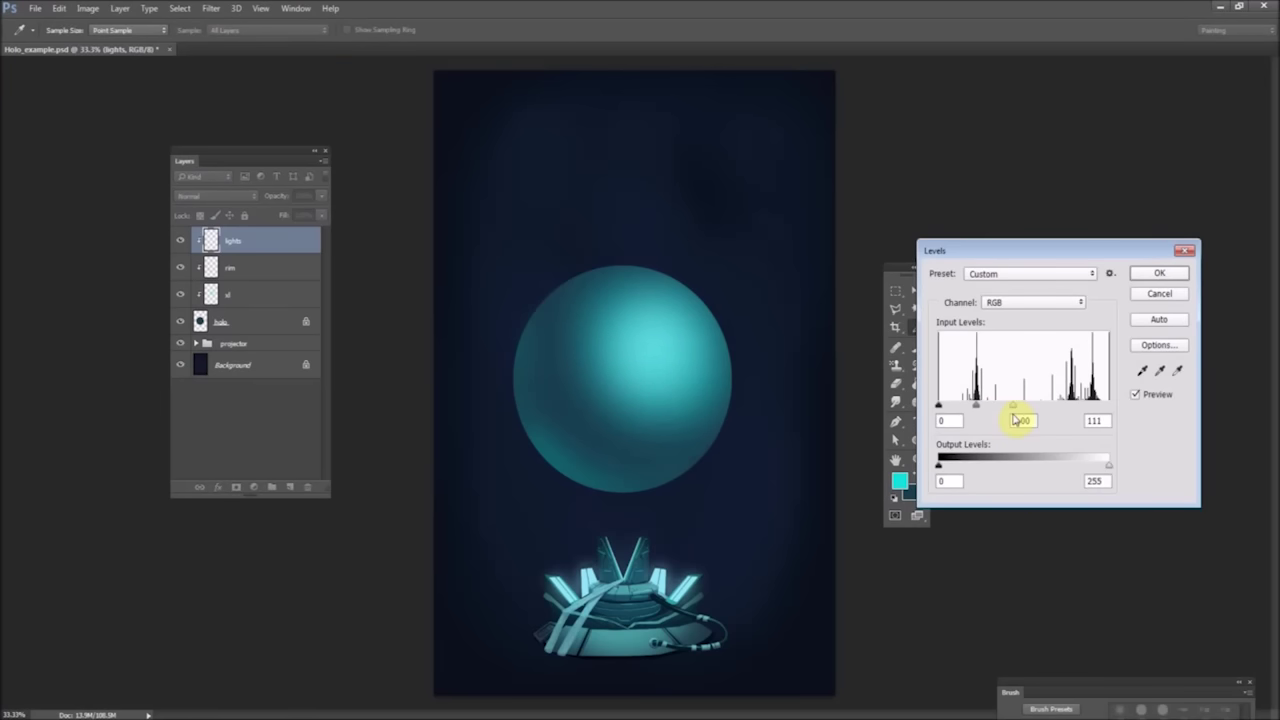
left_click(1150, 272)
- Lock the lights layer's transparent pixels and repaint its highlight in bright cyan 2fffe9 with the 374 px brush
left_click(201, 215)
left_click(899, 481)
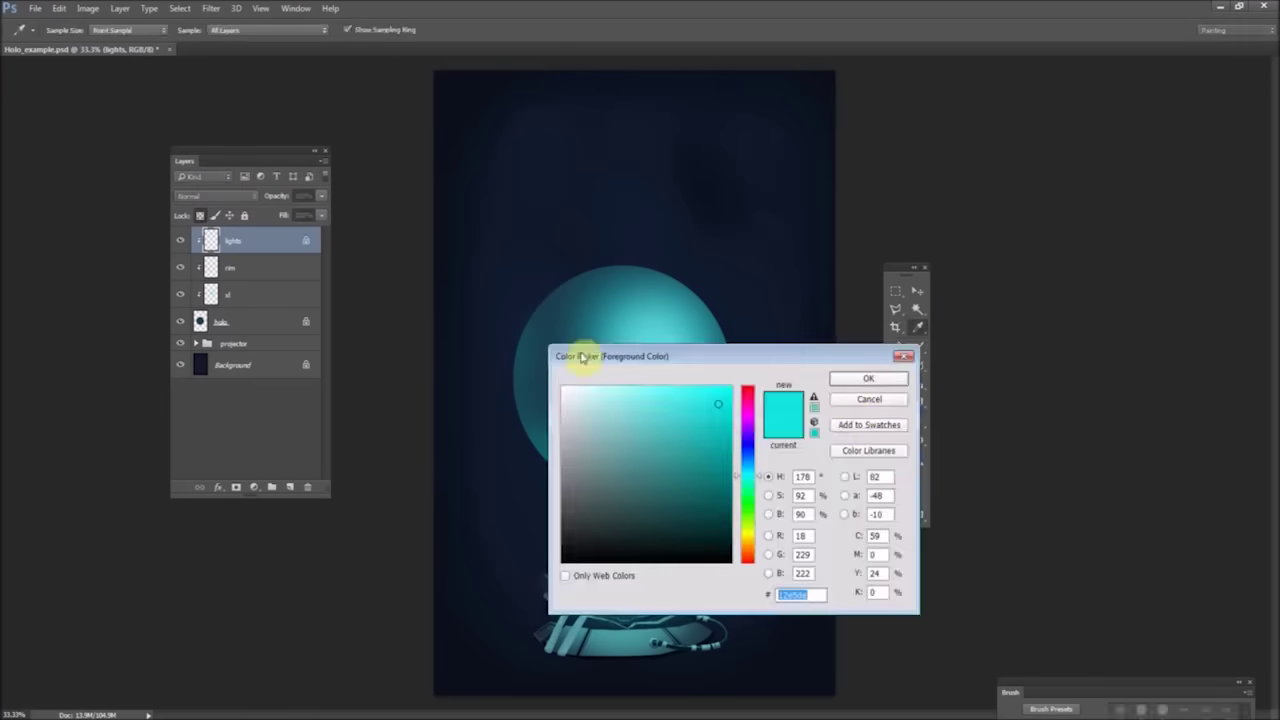
left_click_drag(679, 393, 694, 366)
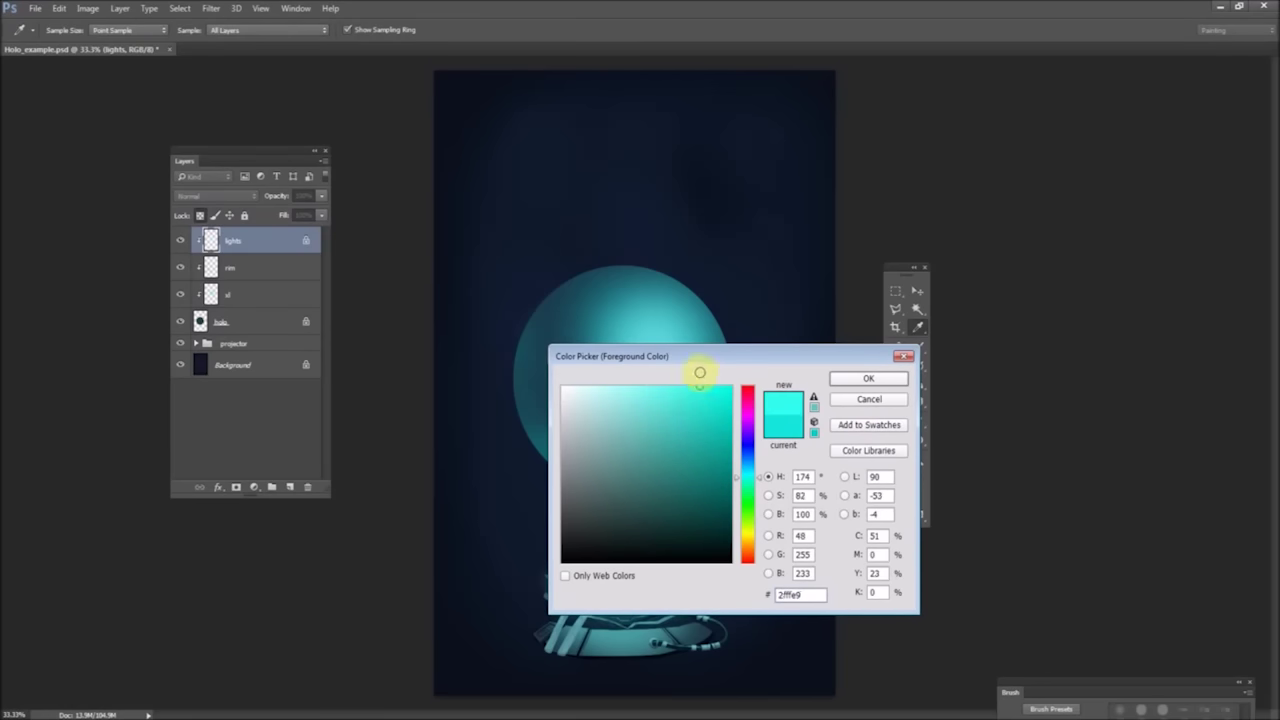
left_click(862, 378)
key("b")
right_click(628, 346)
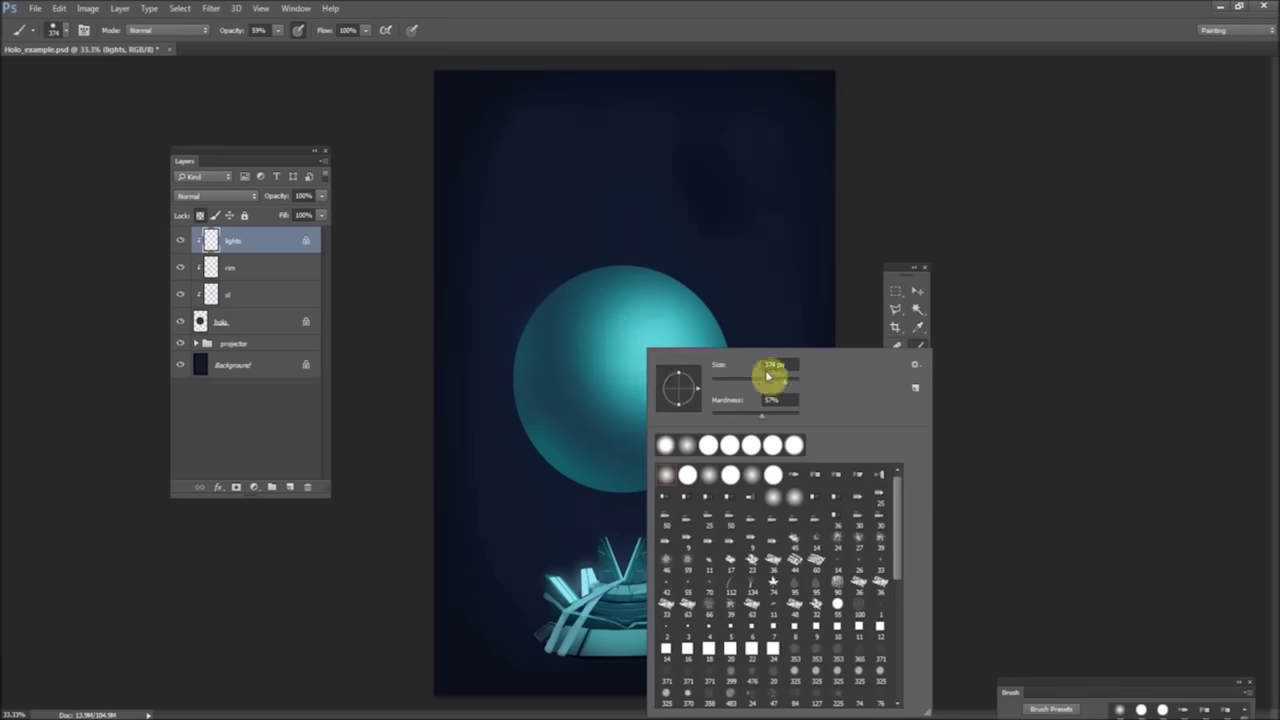
key("Escape")
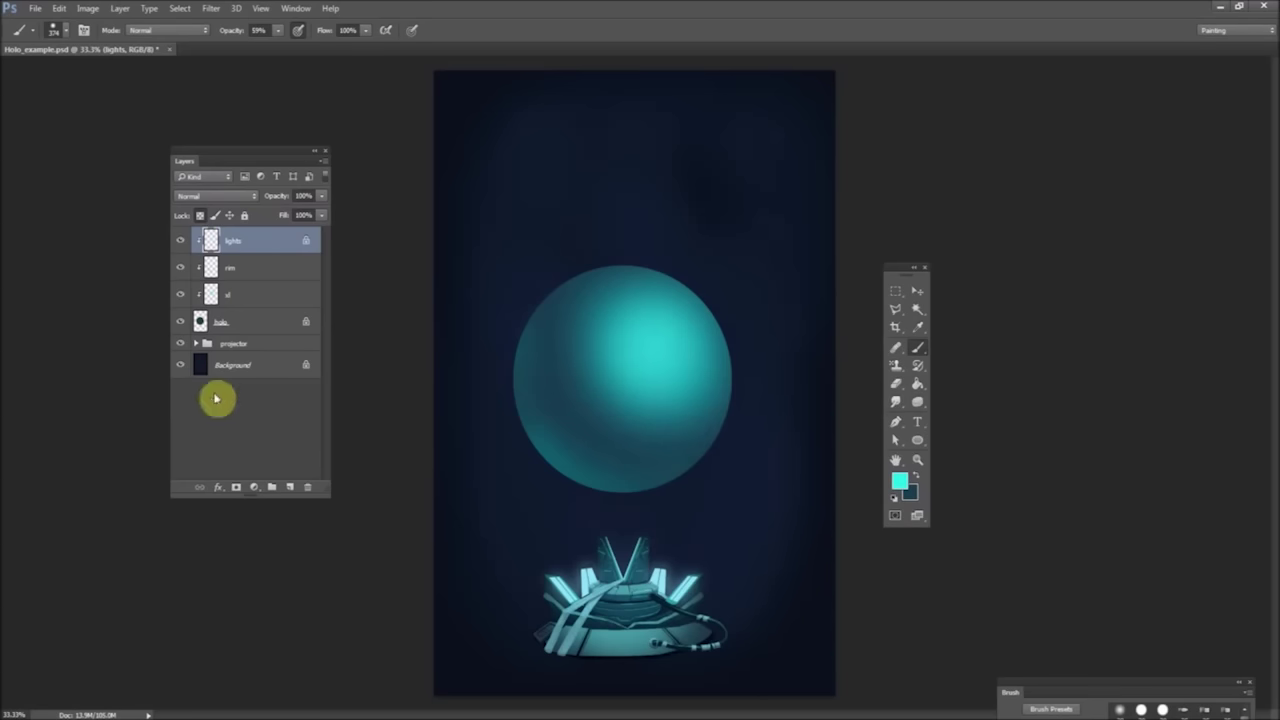
- Merge the lights, rim, xl and holo layers into a single layer
left_click(232, 321, "shift")
right_click(250, 307)
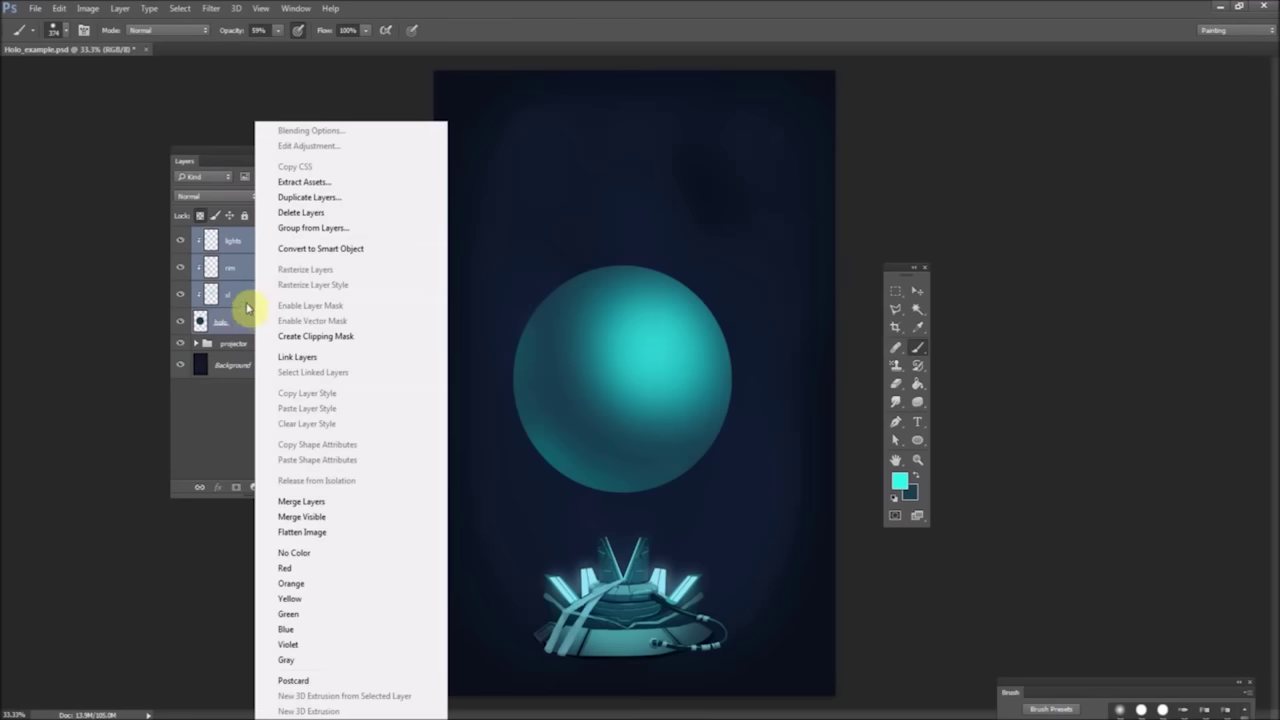
left_click(300, 501)
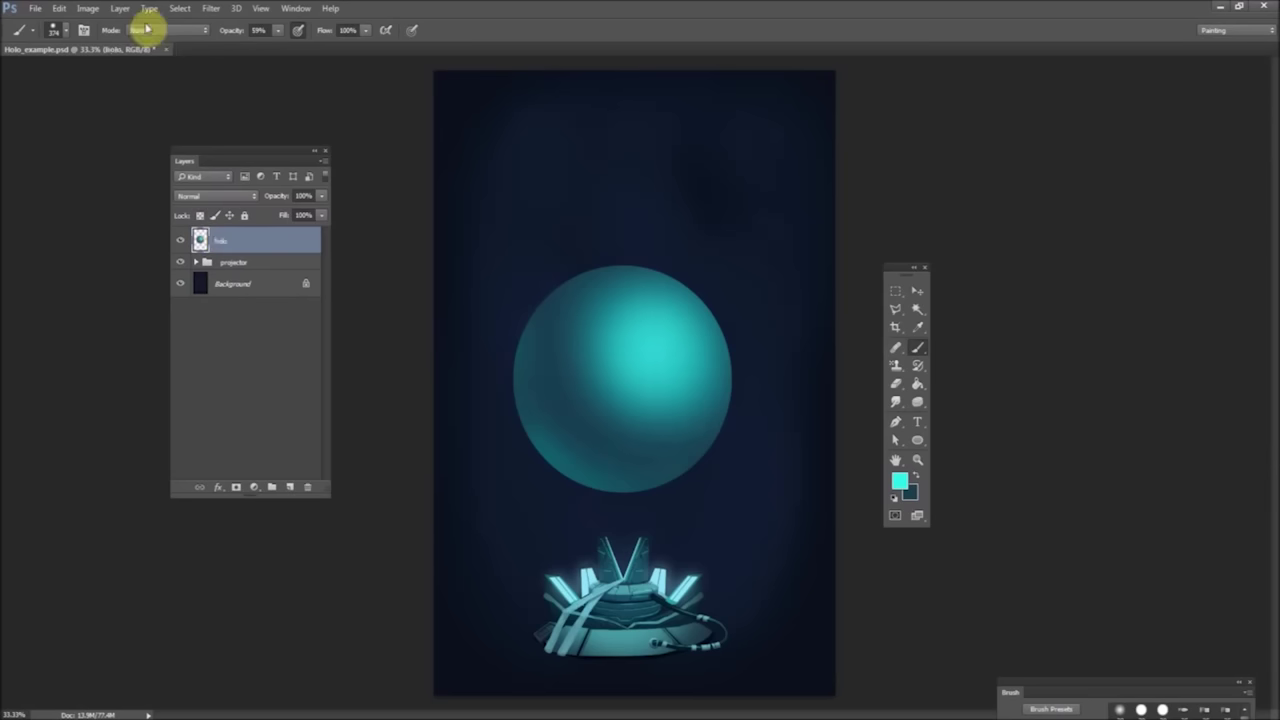
- Set the merged sphere layer's saturation to +100
left_click(88, 8)
mouse_move(120, 40)
left_click(255, 120)
left_click_drag(603, 164, 427, 12)
left_click_drag(434, 139, 498, 143)
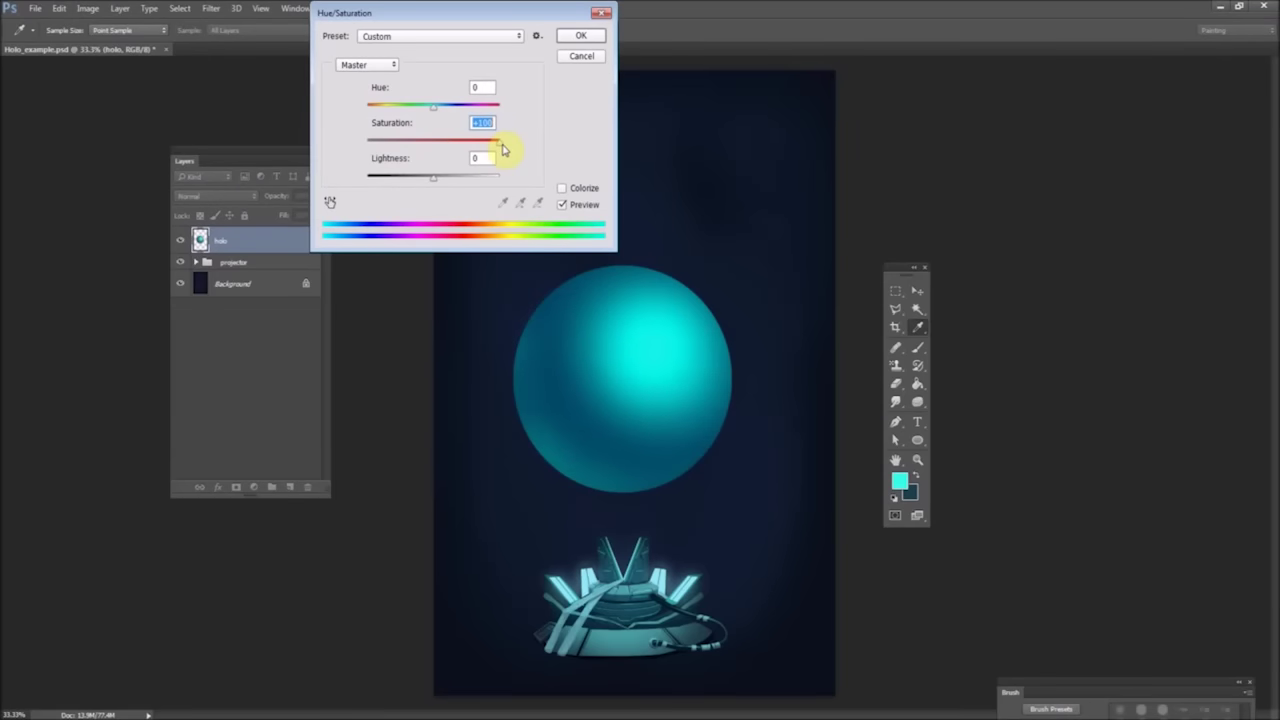
left_click(581, 35)
- Try a rectangular selection around the sphere and clear it
left_click(895, 290)
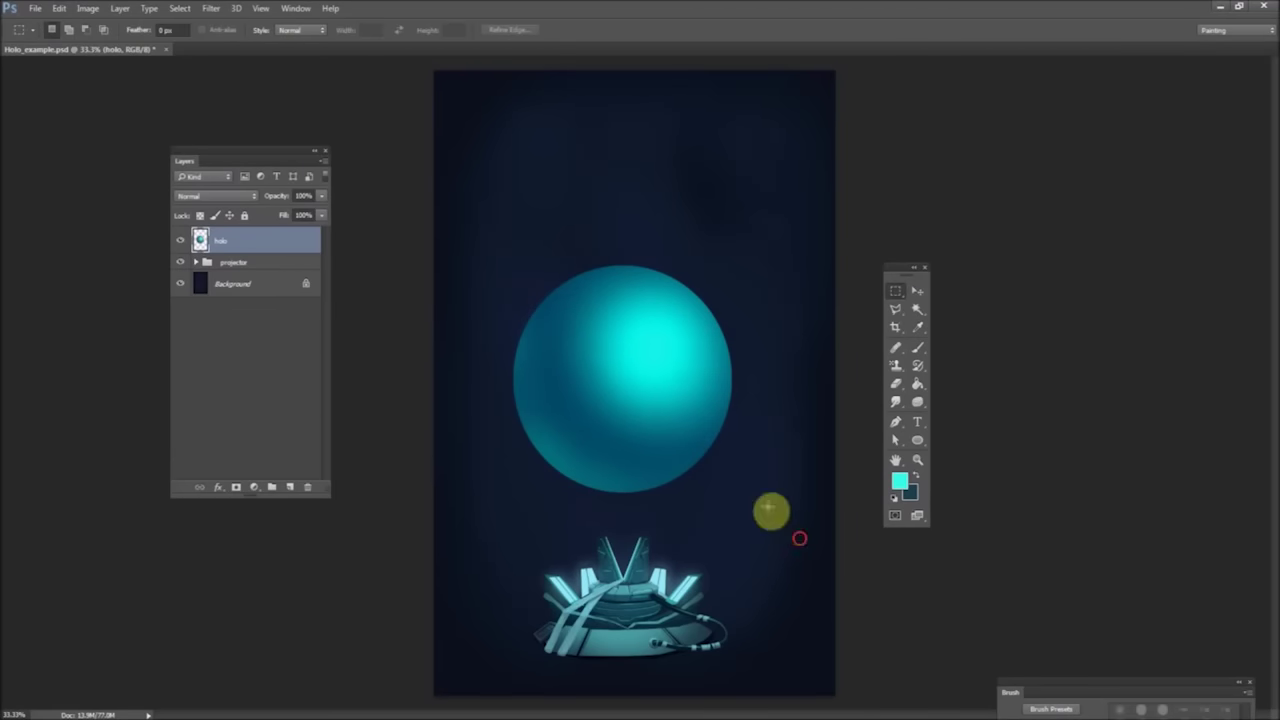
left_click_drag(799, 538, 475, 243)
left_click_drag(539, 296, 526, 274)
left_click(403, 287)
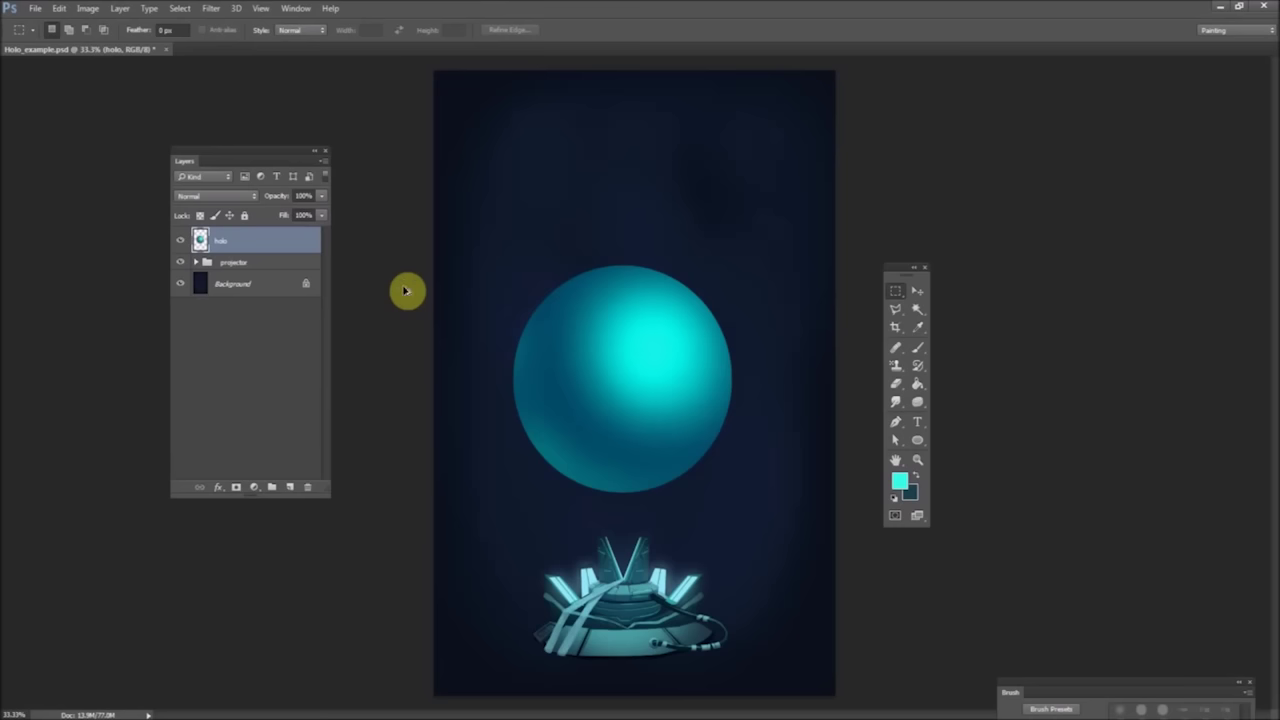
- Undo the saturation change and the merge to restore the separate sphere layers
key("ctrl+alt+z")
key("ctrl+alt+z")
key("ctrl+alt+z")
key("ctrl+alt+z")
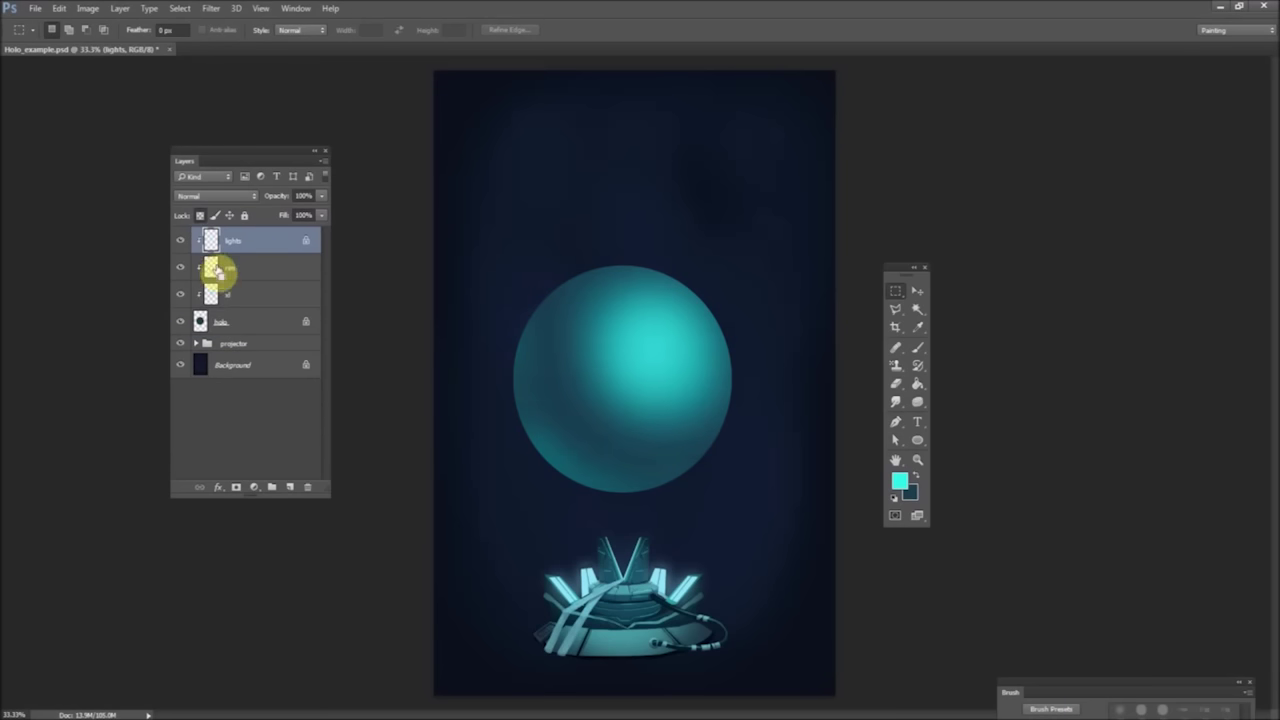
left_click(60, 8)
left_click(60, 8)
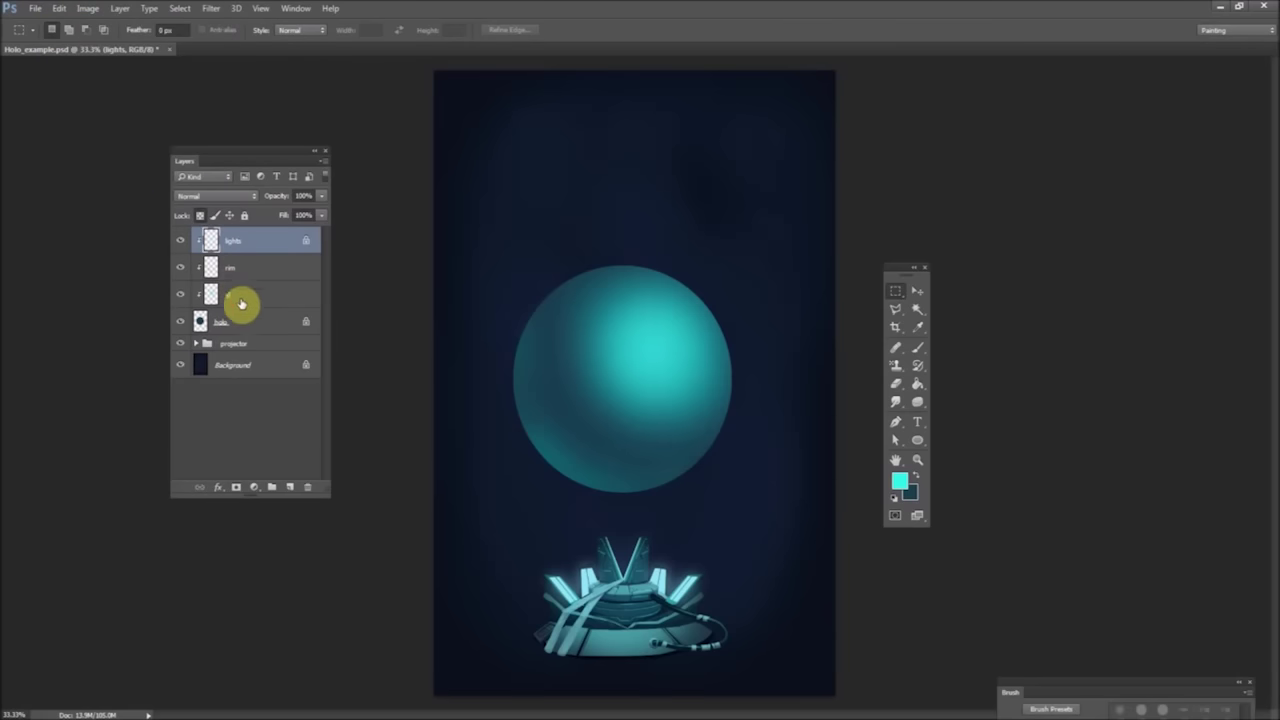
- Merge the clipped lights, rim and xl layers into one lights layer above holo
left_click(251, 292, "shift")
right_click(251, 292)
left_click(289, 501)
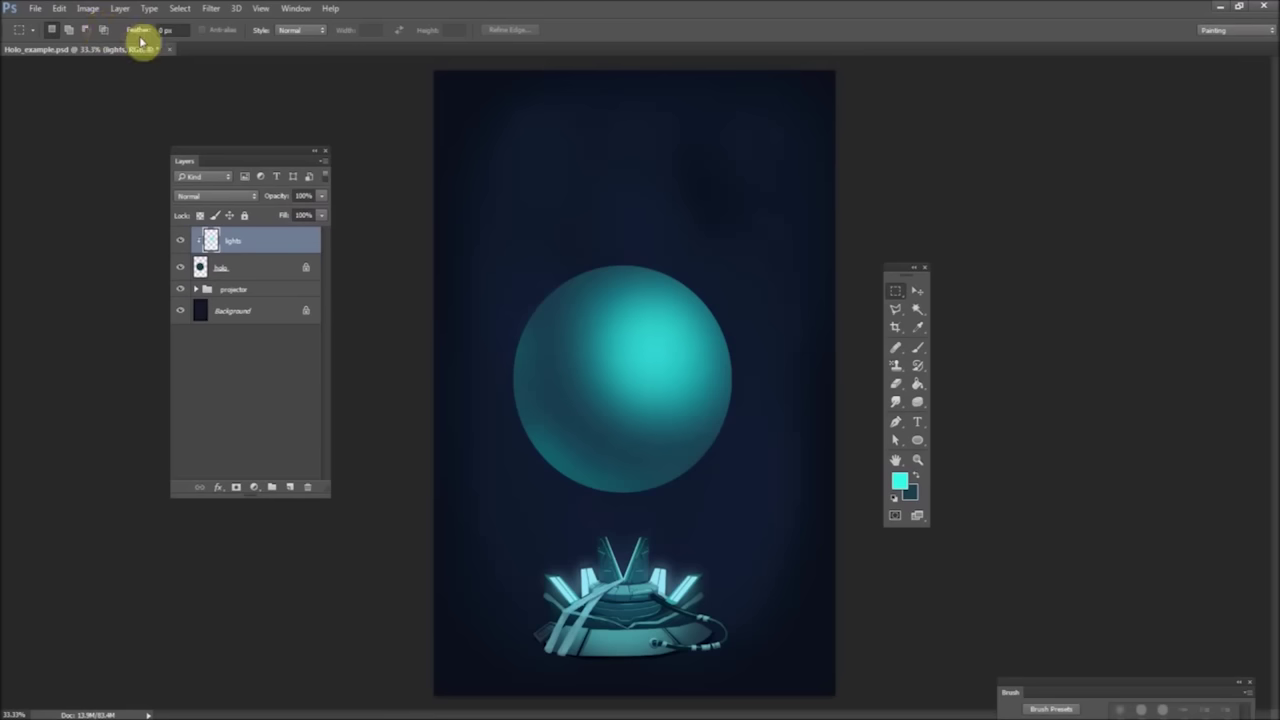
- Try selecting the area outside the sphere with the Magic Wand on the holo layer and deselect it
left_click(915, 307)
left_click(751, 289)
left_click(213, 243)
left_click(222, 266)
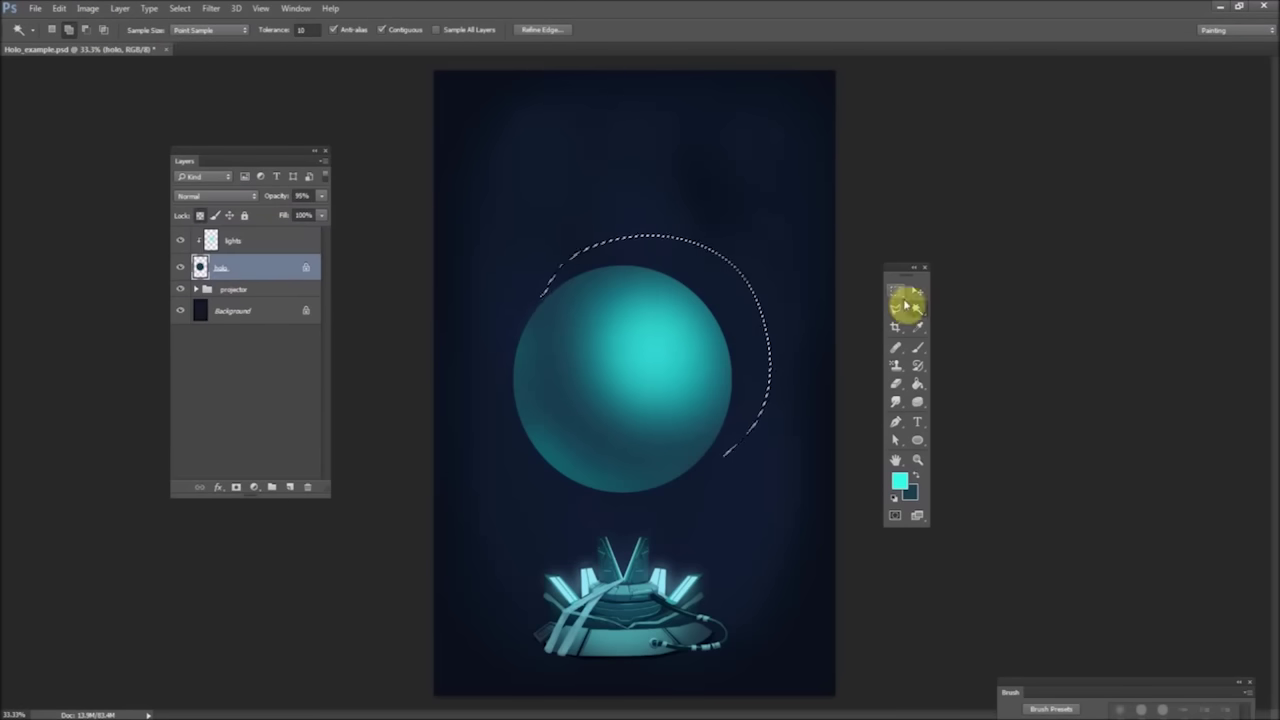
left_click(896, 292)
left_click(870, 268)
left_click(915, 311)
left_click(725, 308)
left_click(237, 240)
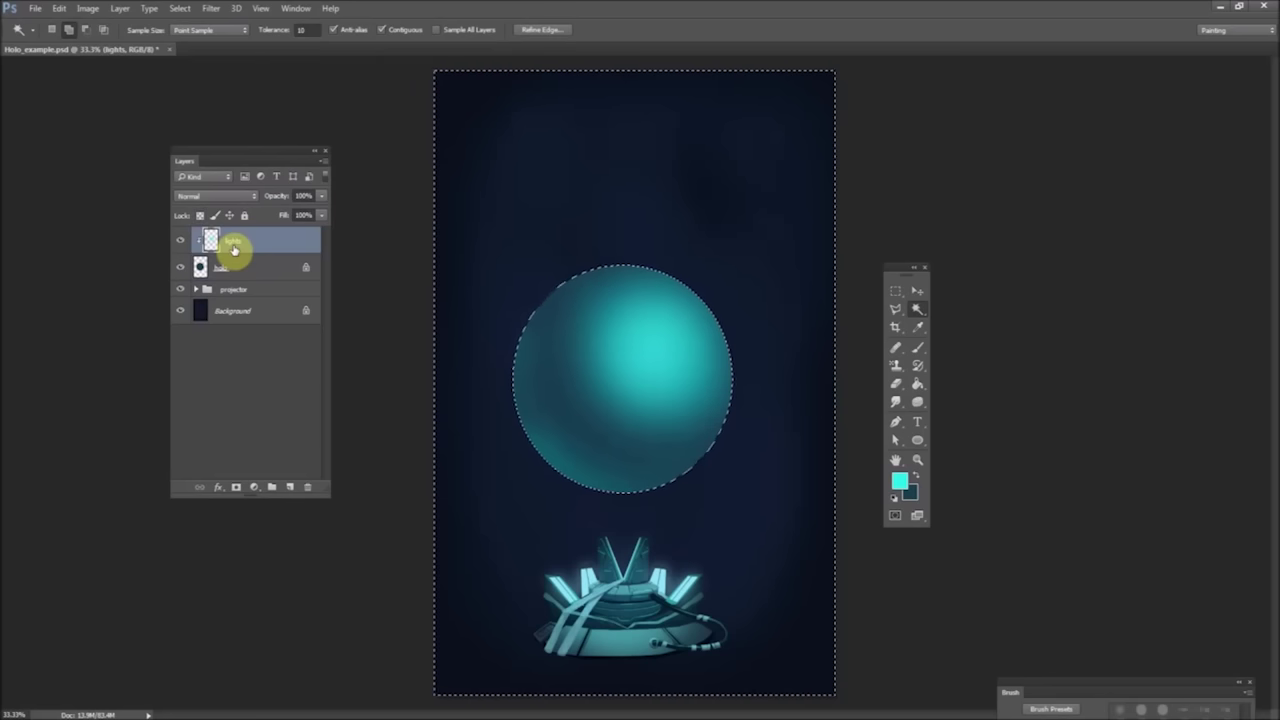
left_click(895, 290)
key("ctrl+d")
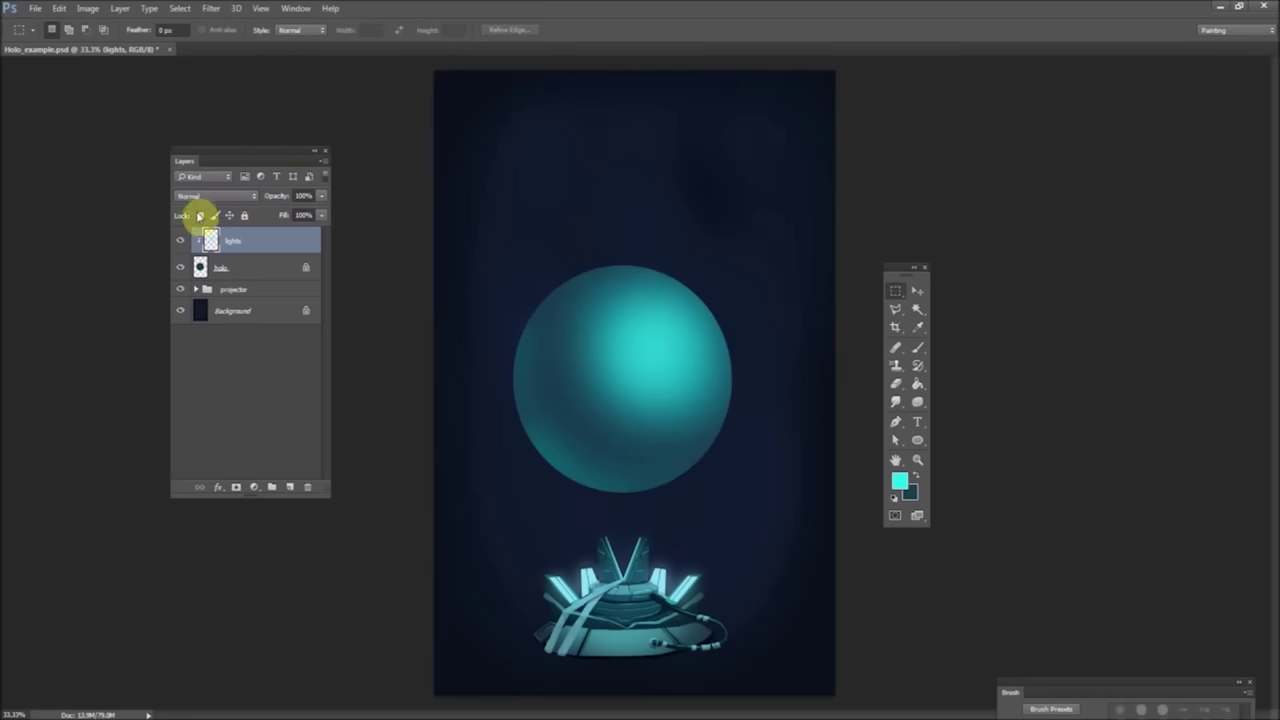
- Group the lights and holo layers into a group named holo
left_click(253, 268, "shift")
right_click(257, 263)
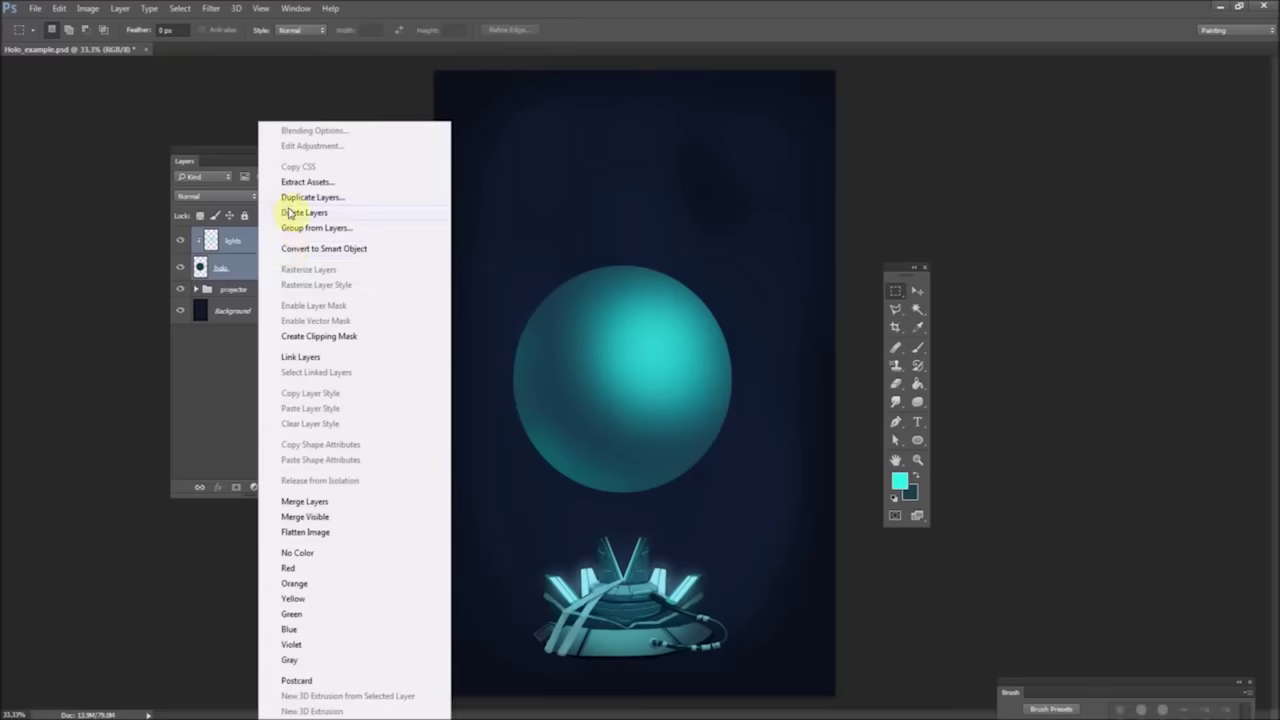
left_click(289, 209)
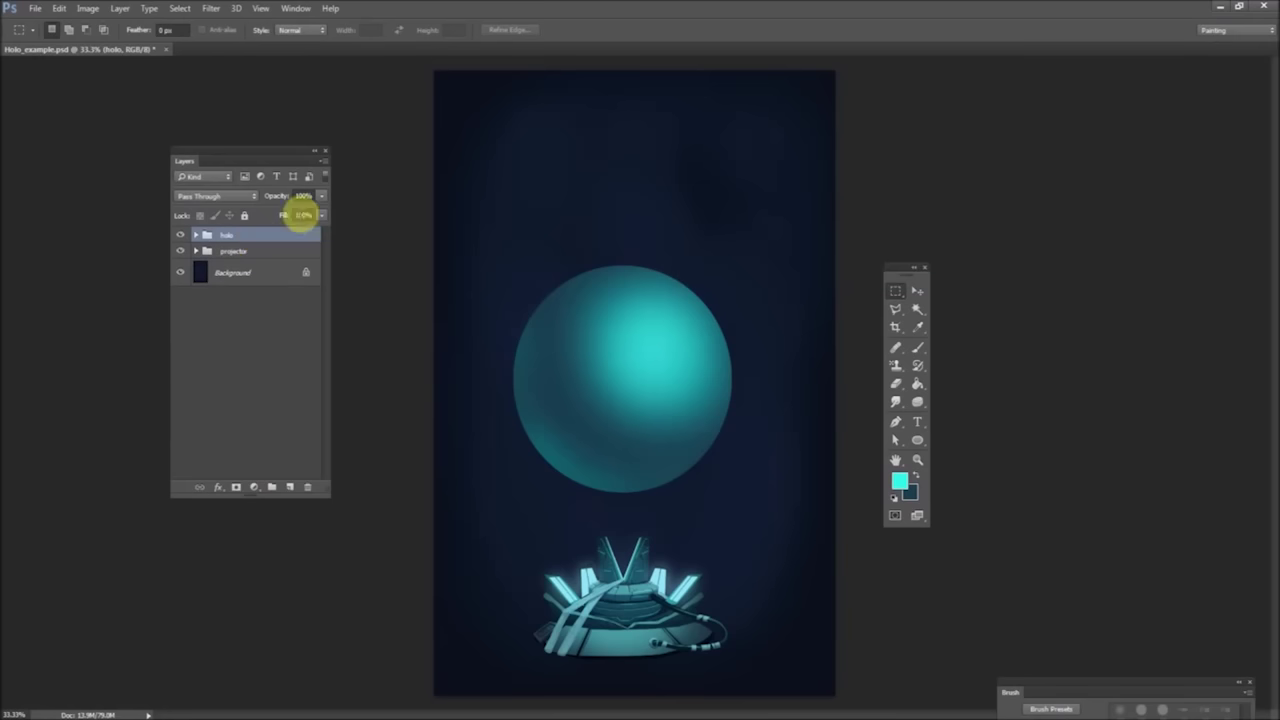
- Duplicate the holo group as holo copy and merge the copy into a single layer
right_click(257, 234)
left_click(299, 291)
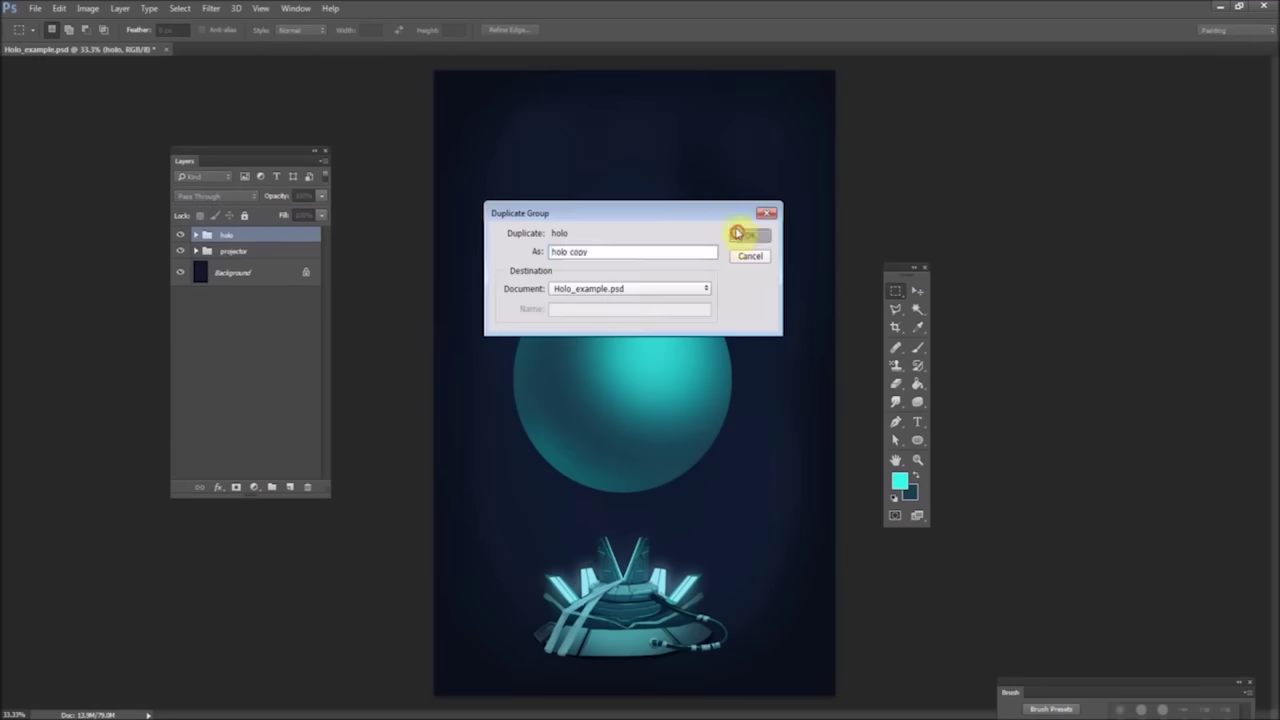
left_click(736, 233)
right_click(251, 234)
left_click(270, 517)
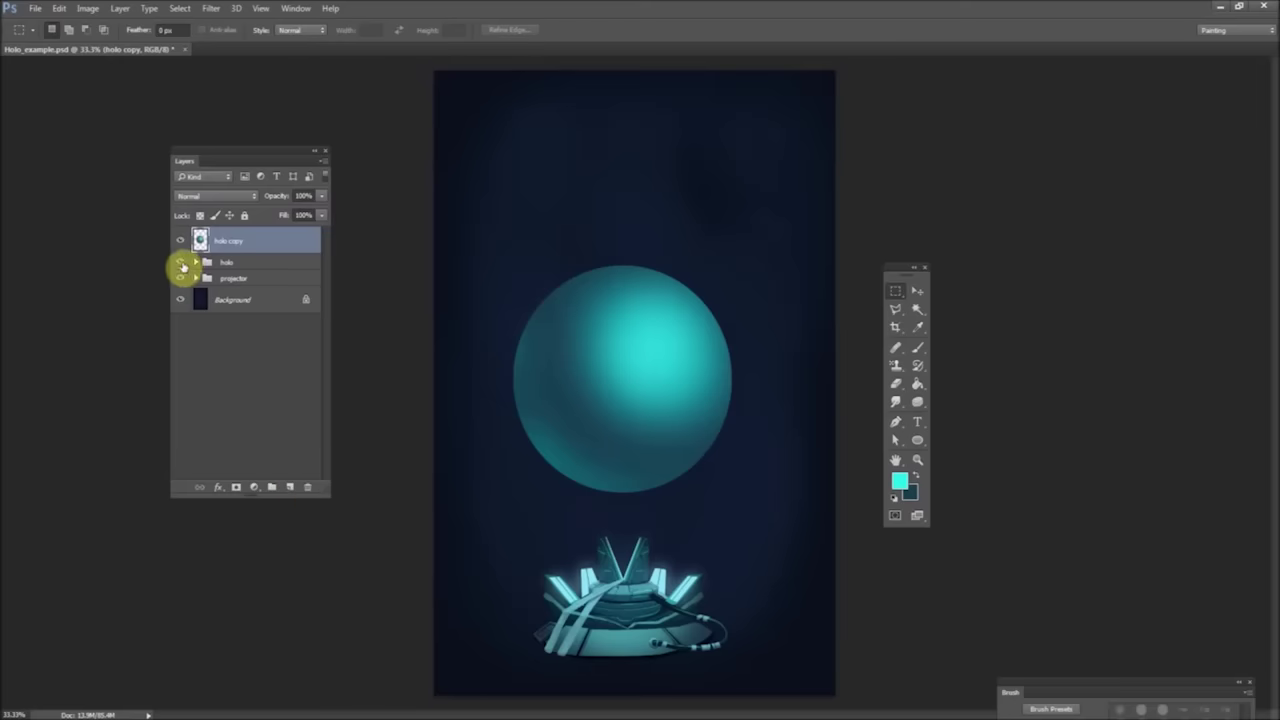
- Hide the original holo group and set the holo copy layer's saturation to +100
left_click(181, 262)
left_click(88, 8)
mouse_move(120, 35)
left_click(256, 104)
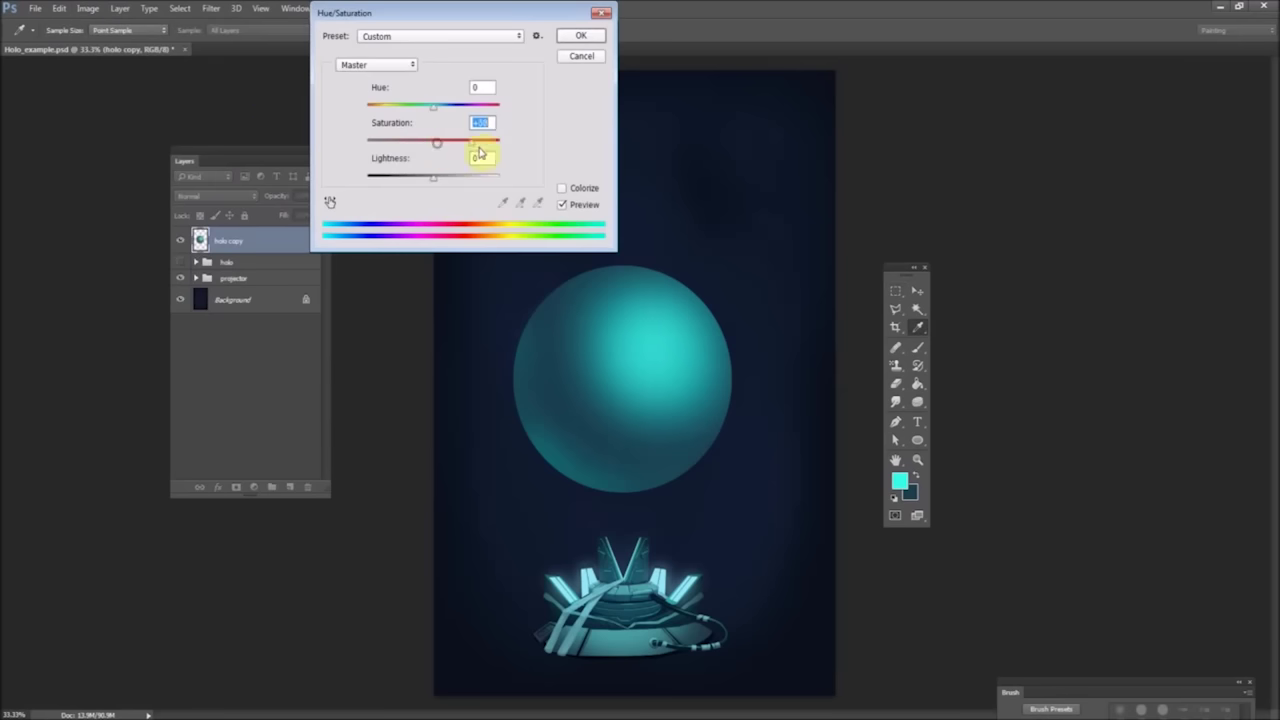
left_click_drag(479, 152, 510, 152)
left_click(578, 37)
key("m")
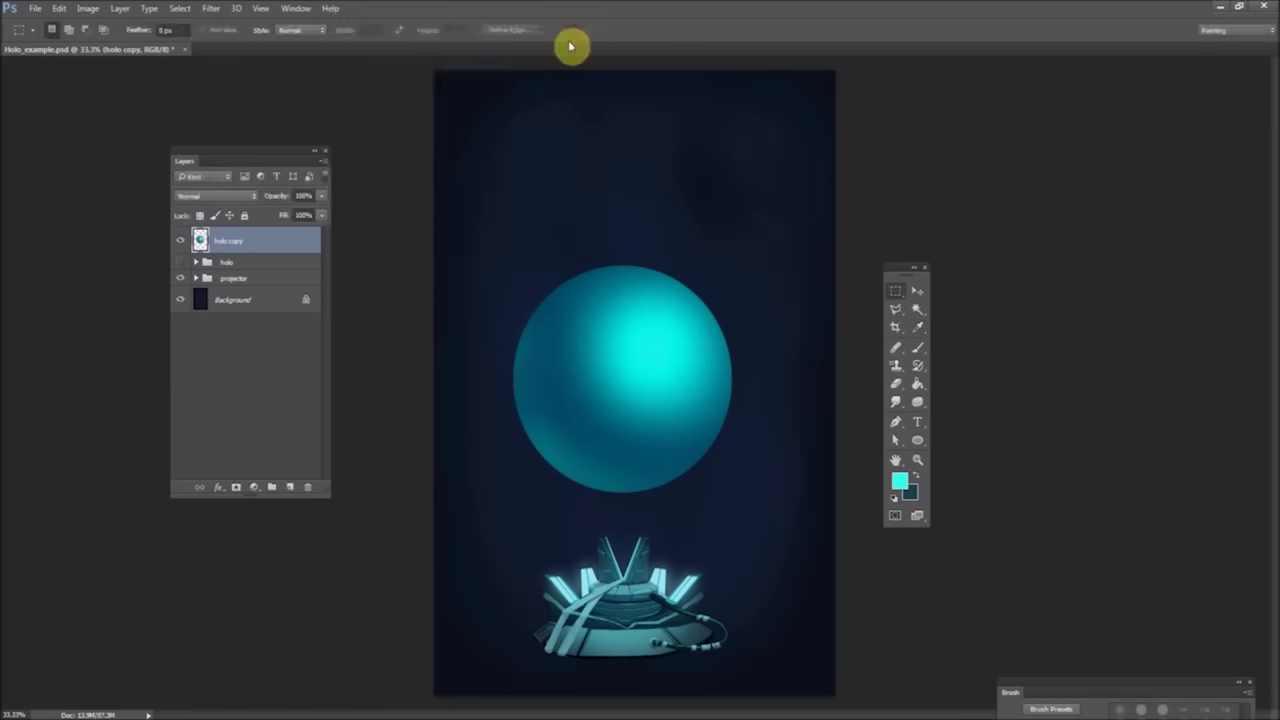
- Duplicate the holo copy layer as holo copy 2 and brighten the duplicate by lowering its Levels white input
right_click(237, 242)
left_click(290, 197)
left_click(749, 234)
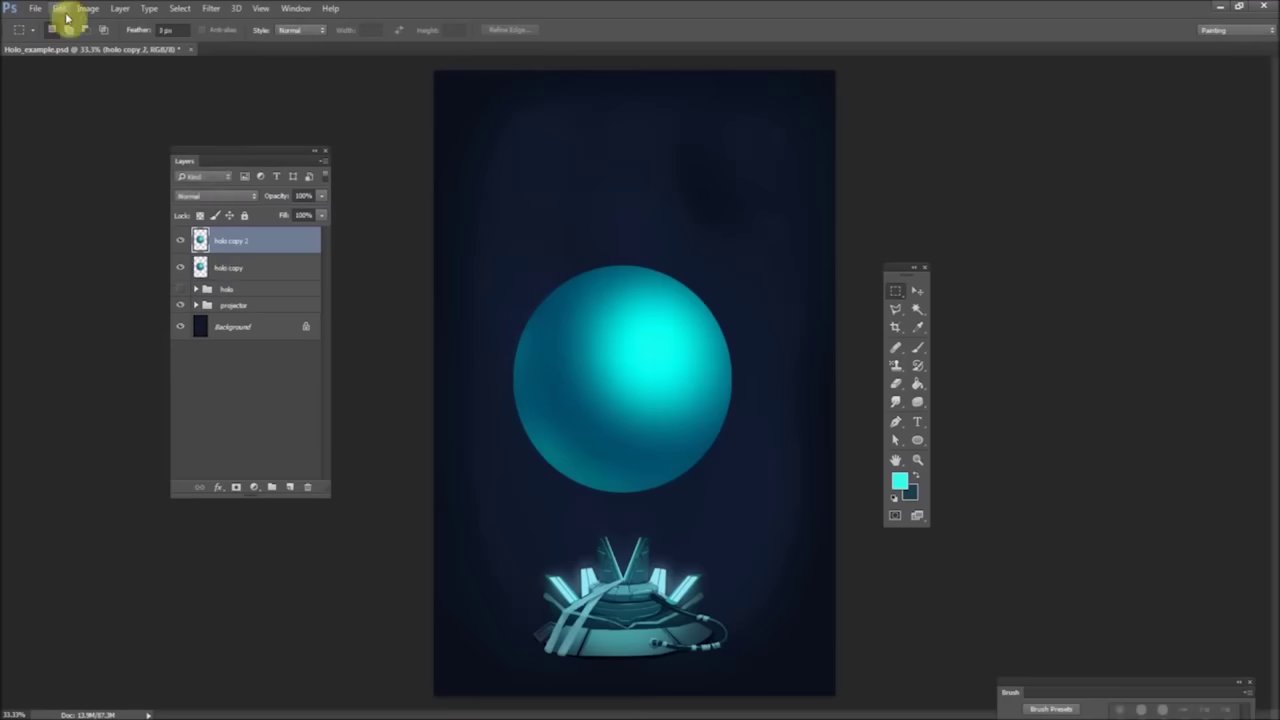
left_click(88, 8)
mouse_move(115, 37)
left_click(273, 52)
left_click_drag(1107, 405, 1082, 416)
left_click(1152, 273)
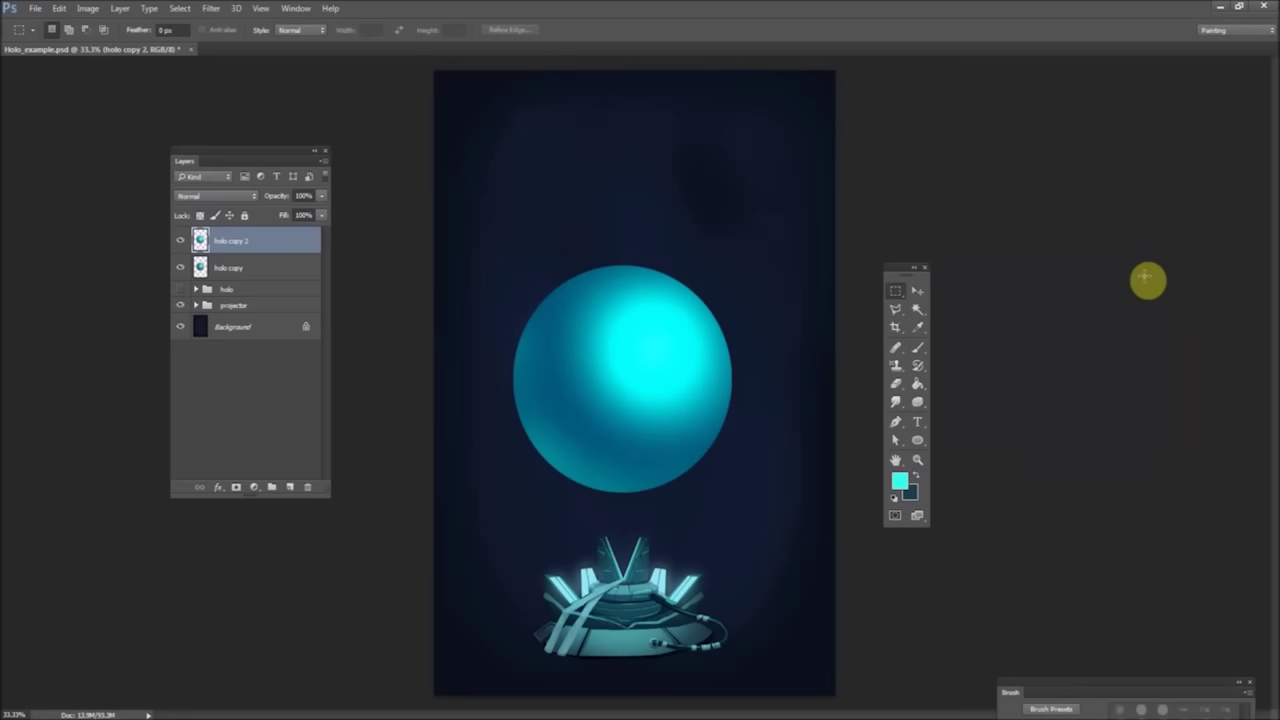
- Move holo copy 2 beneath holo copy and apply a Gaussian Blur with a radius of about 146 pixels to it
left_click(223, 268)
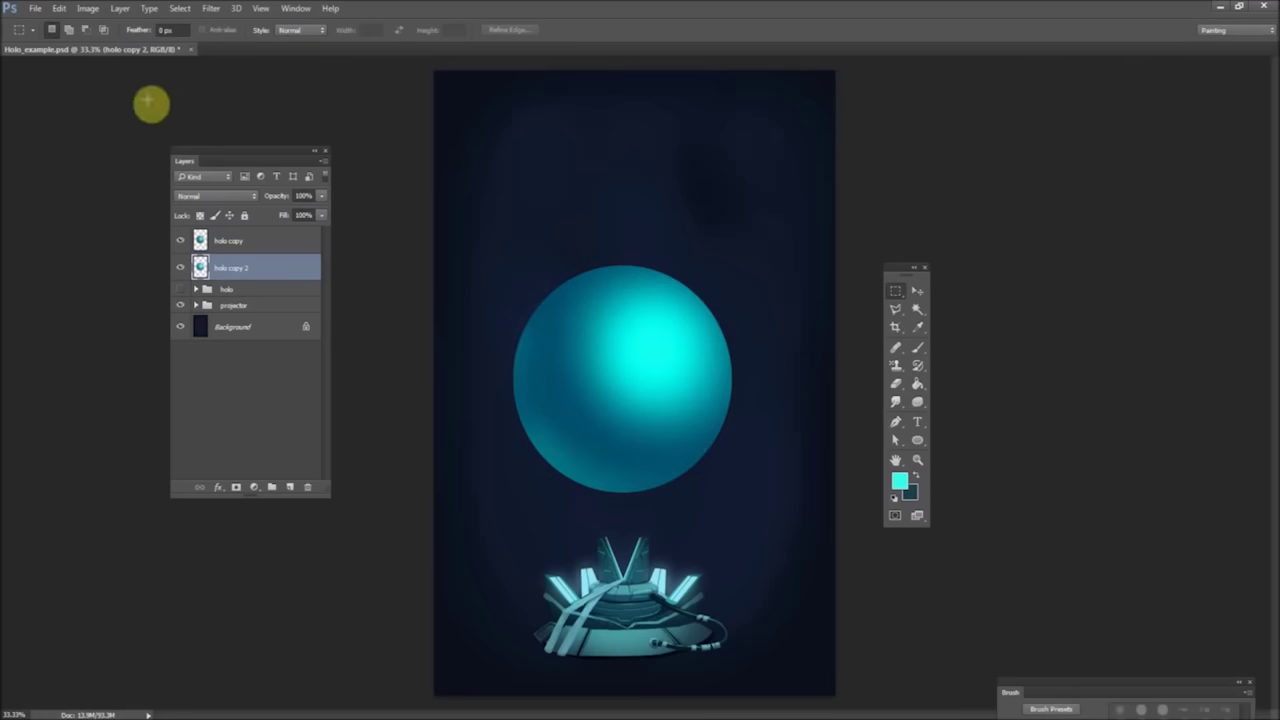
left_click(212, 9)
mouse_move(228, 162)
left_click(170, 214)
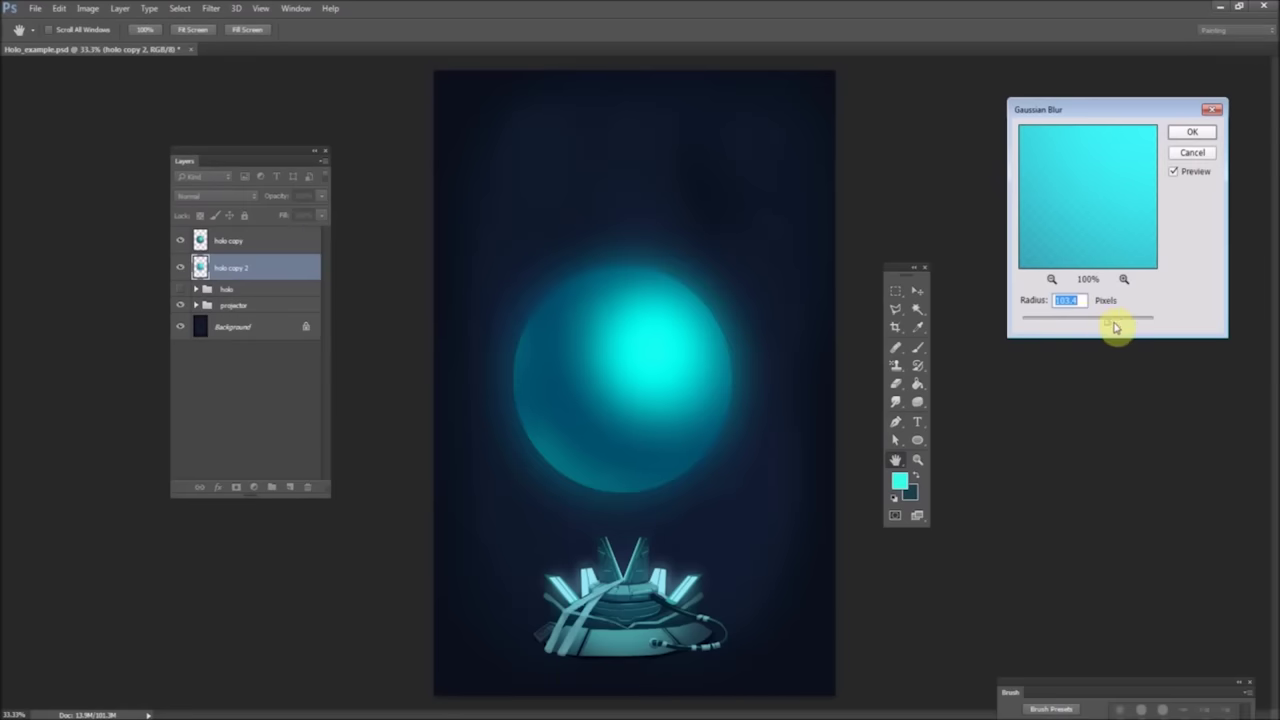
left_click_drag(1114, 322, 1115, 321)
left_click(1187, 132)
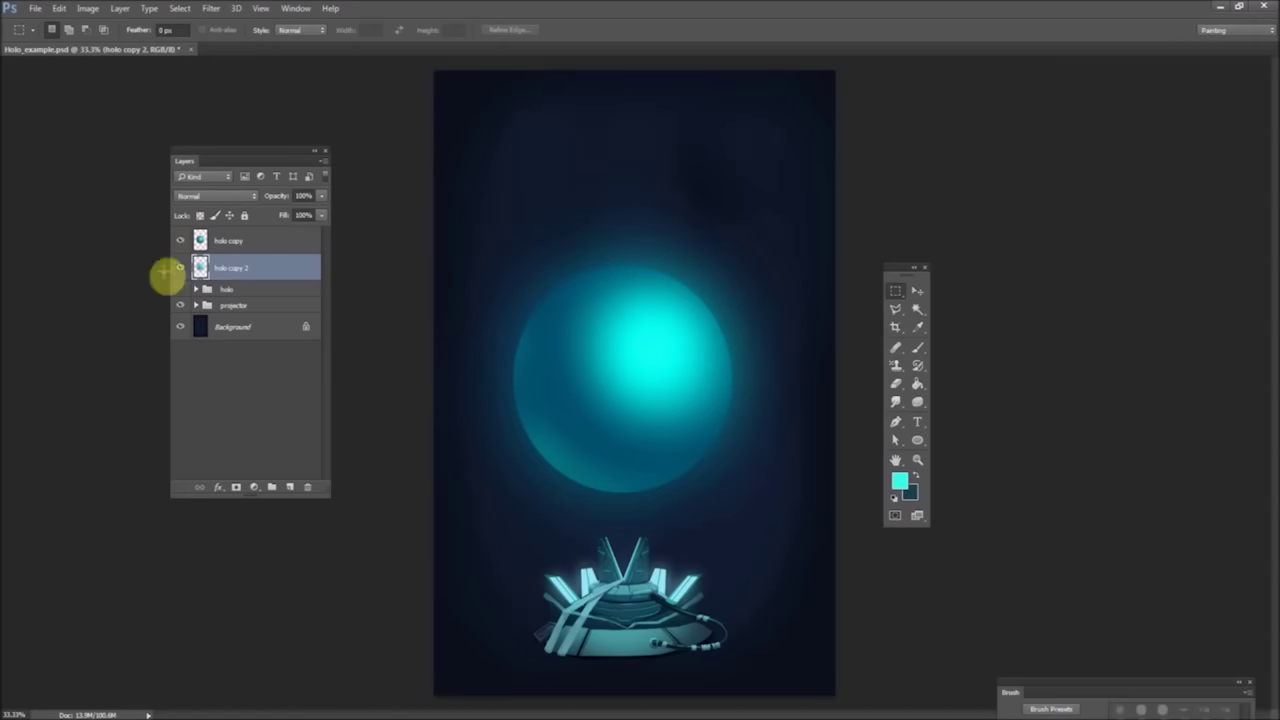
- Duplicate the lights layer from the hidden holo group as lights copy and place the duplicate at the top of the layer stack
left_click(196, 290)
right_click(240, 310)
left_click(240, 194)
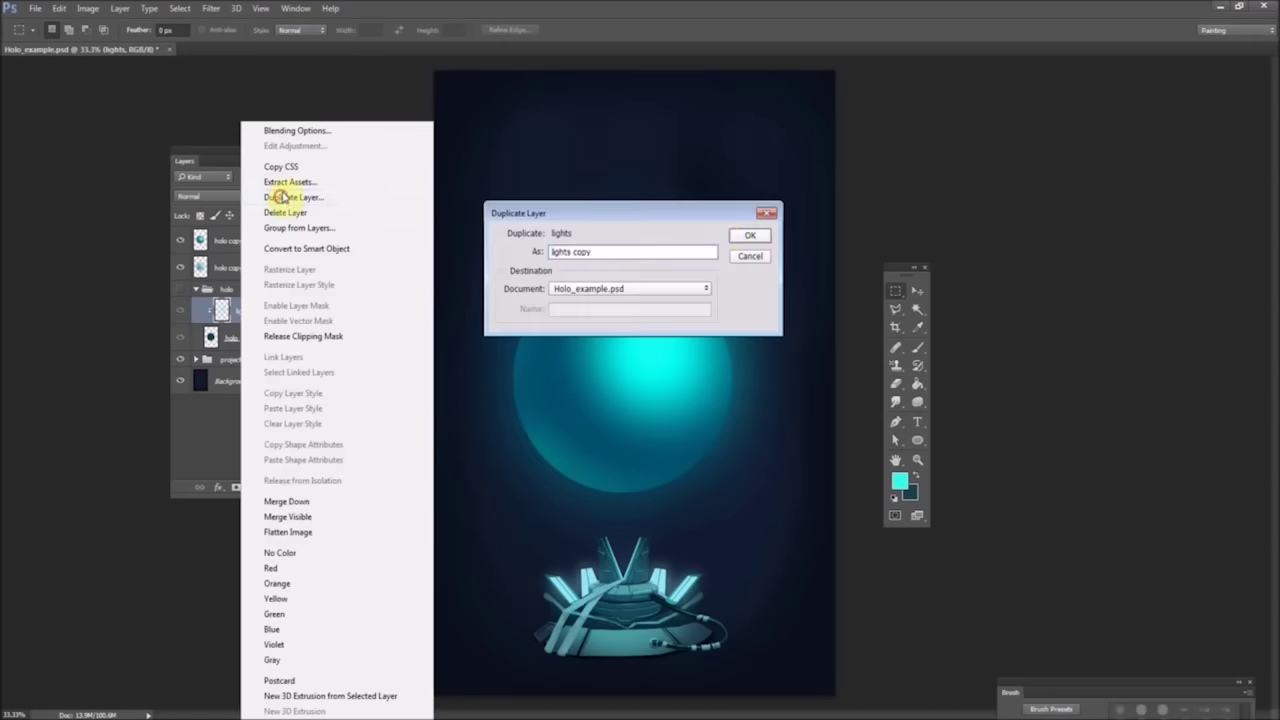
left_click(747, 229)
left_click_drag(226, 320, 229, 243)
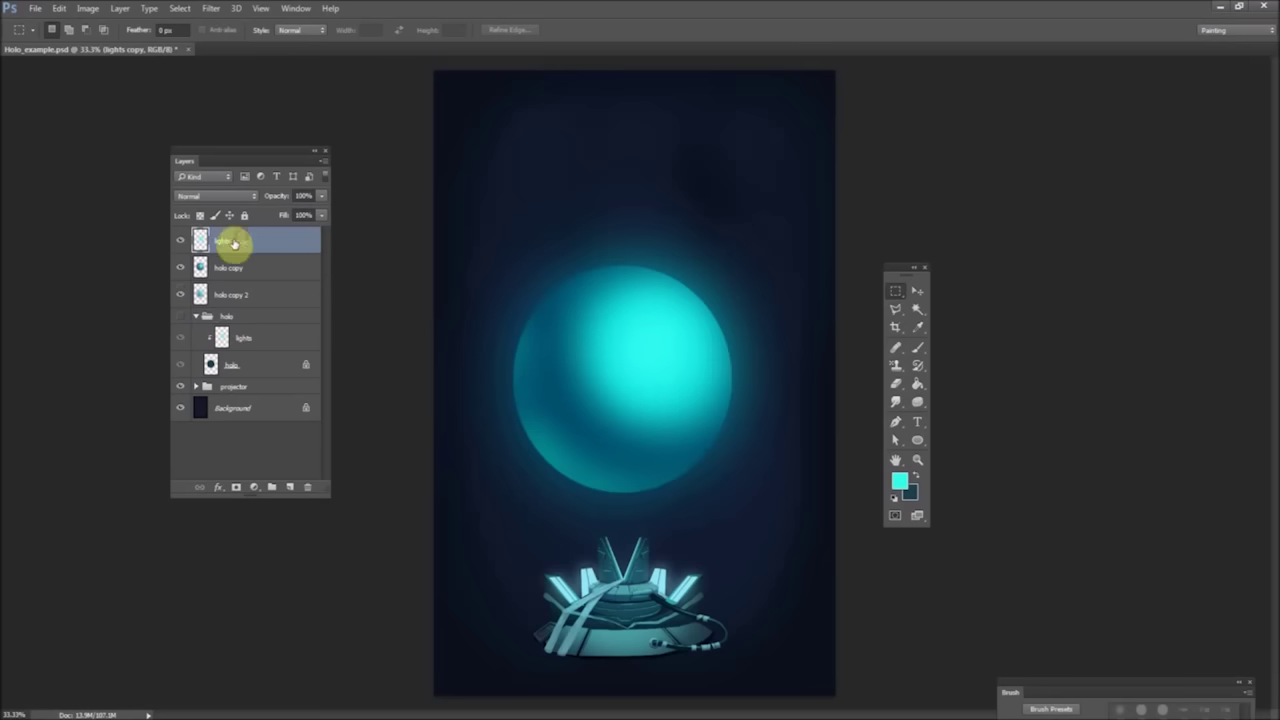
- Collapse the holo group and check the effect of holo copy 2 and holo copy by hiding and showing each layer
left_click(178, 324)
left_click(196, 316)
left_click(180, 316)
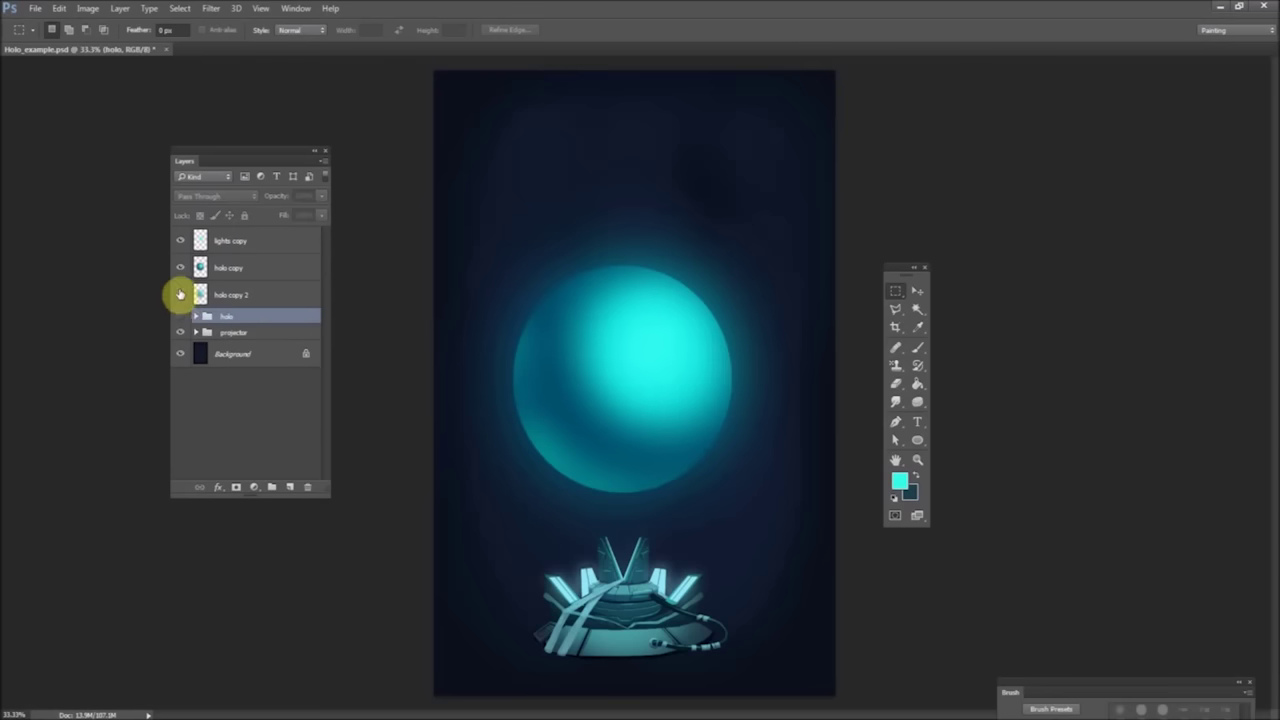
left_click(180, 294)
left_click(180, 294)
left_click(180, 268)
left_click(180, 268)
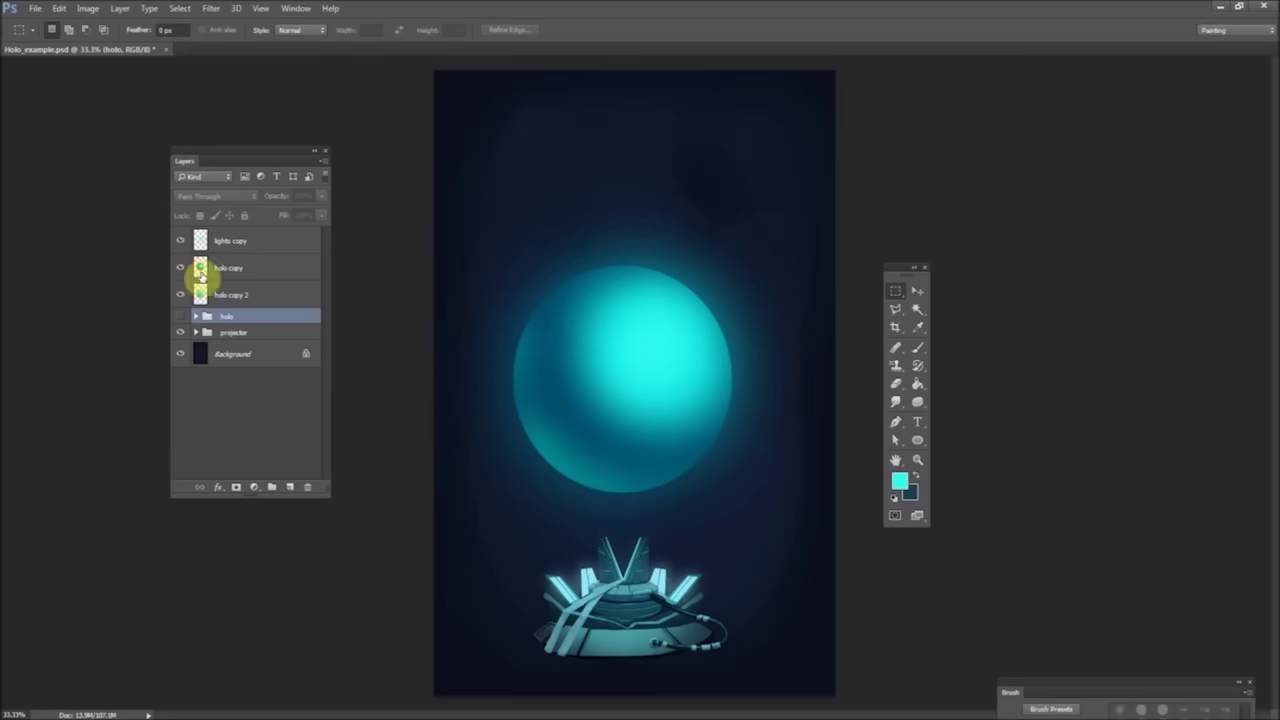
- Slightly lower the opacity of the holo copy layer
left_click(230, 268)
left_click(321, 196)
left_click_drag(319, 211, 306, 219)
- Apply a Gaussian Blur to the lights copy layer and lower its opacity to 60%
left_click(256, 241)
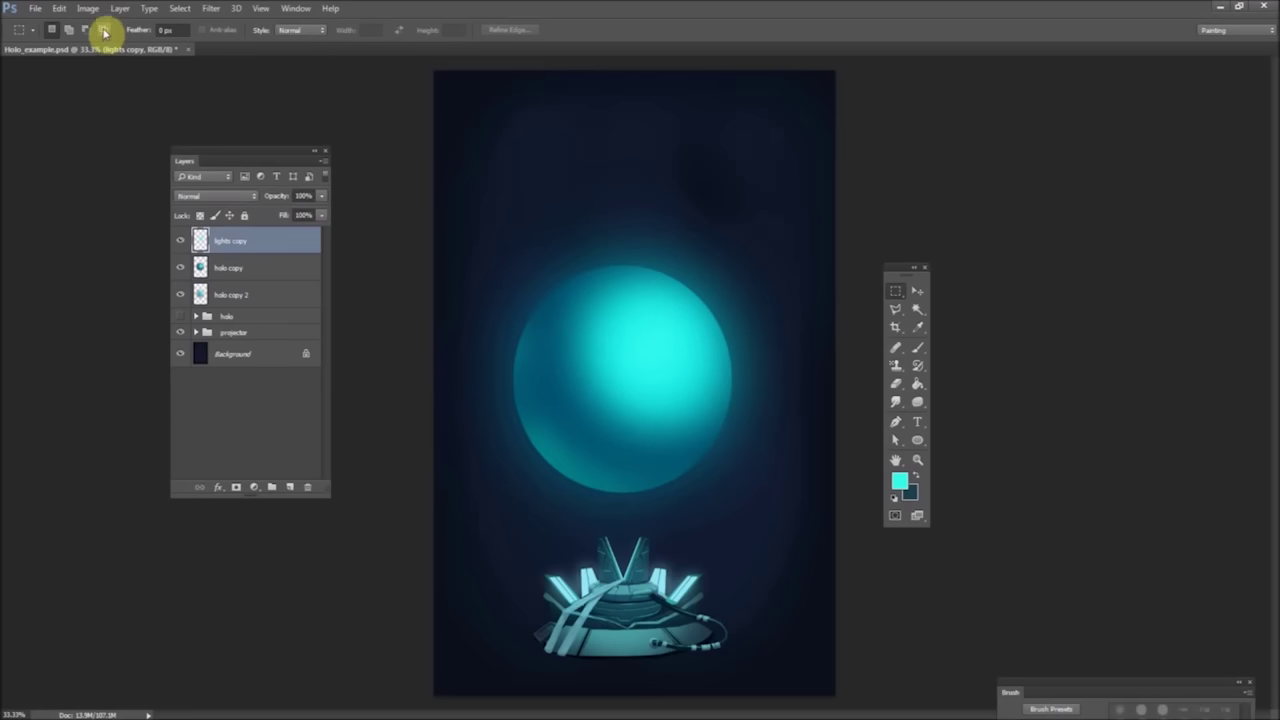
left_click(212, 10)
mouse_move(243, 163)
left_click(160, 214)
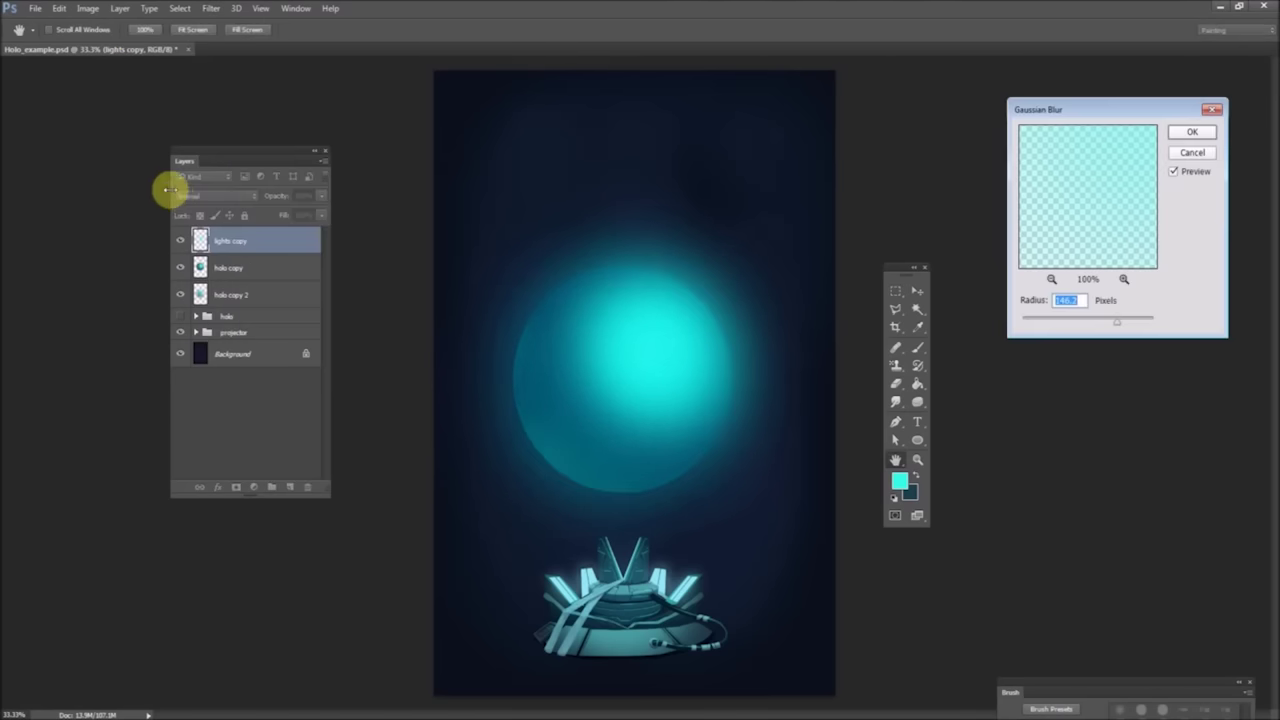
left_click(1063, 321)
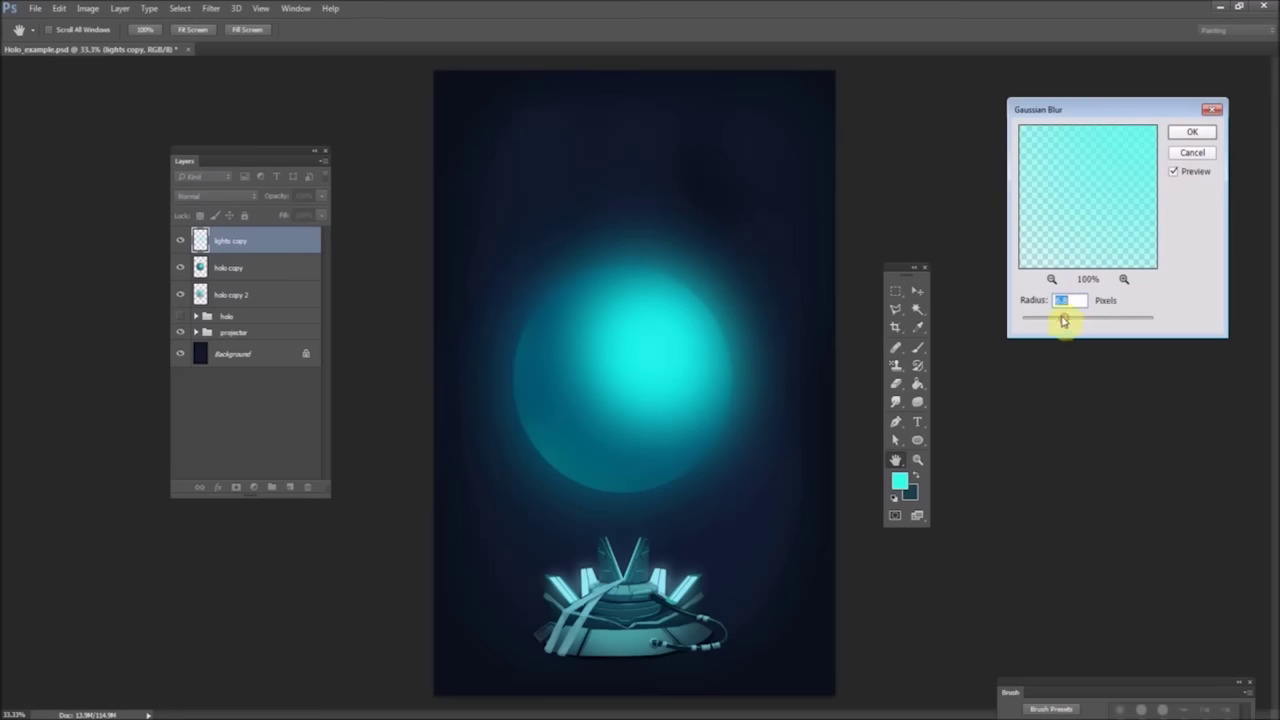
left_click(1190, 131)
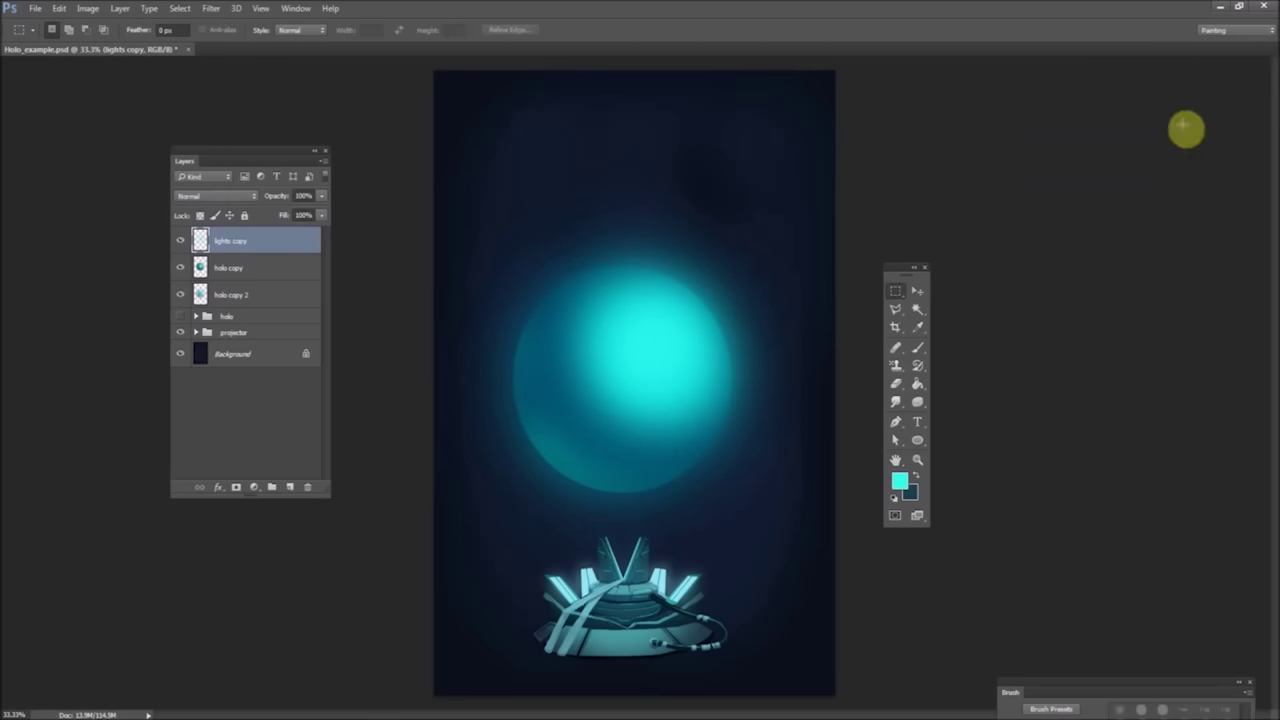
left_click_drag(321, 197, 295, 233)
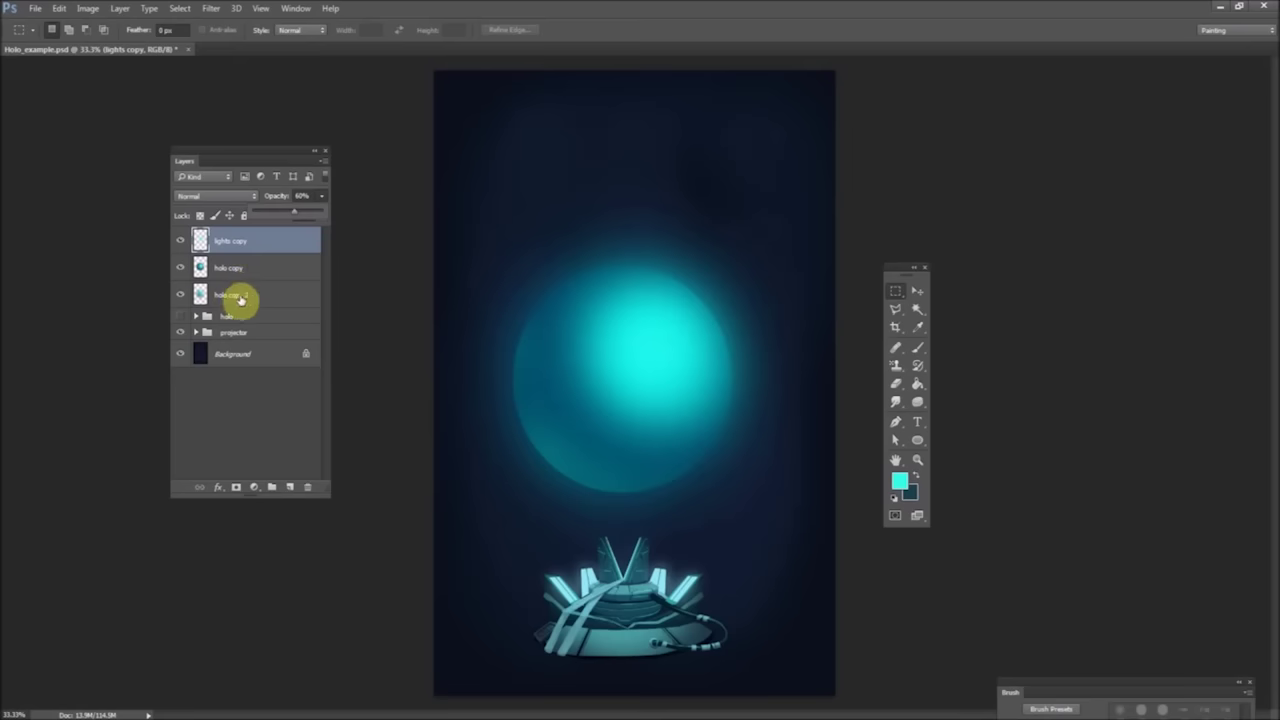
- Group the lights copy, holo copy and holo copy 2 layers into a group named holo glow
left_click(240, 298, "shift")
right_click(251, 271)
left_click(285, 225)
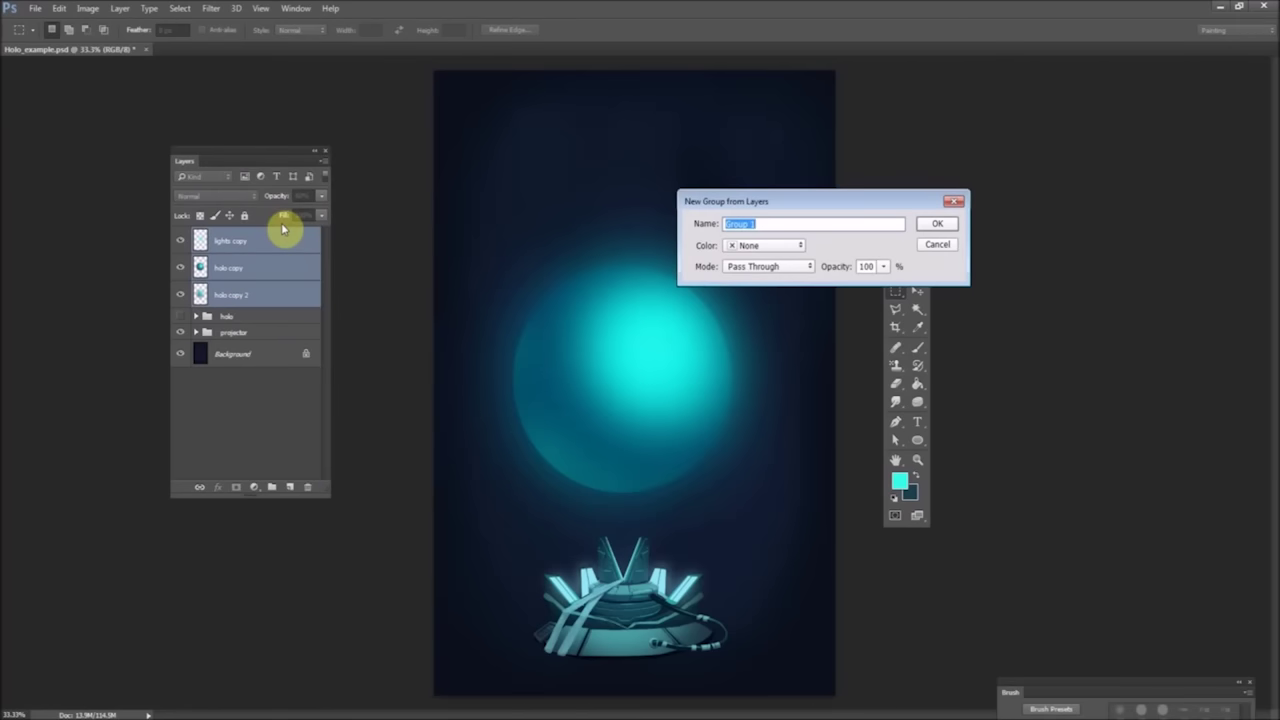
type("holo gl")
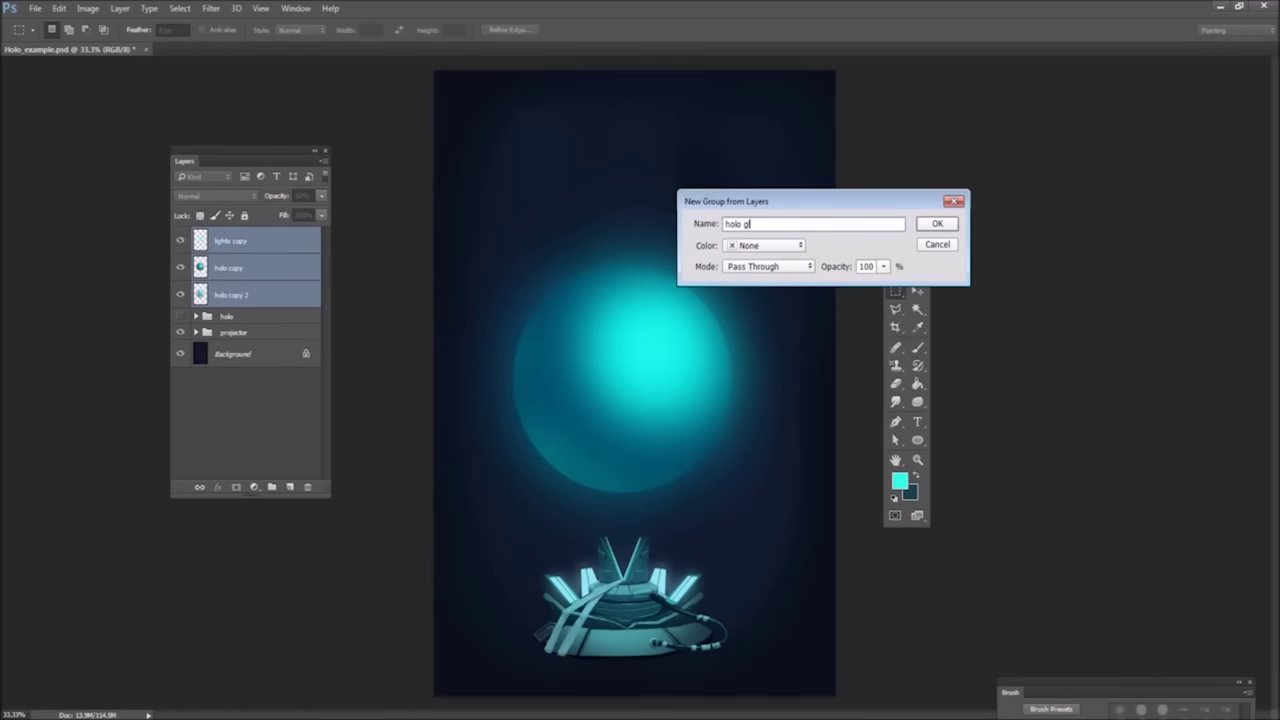
type("ow")
key("Return")
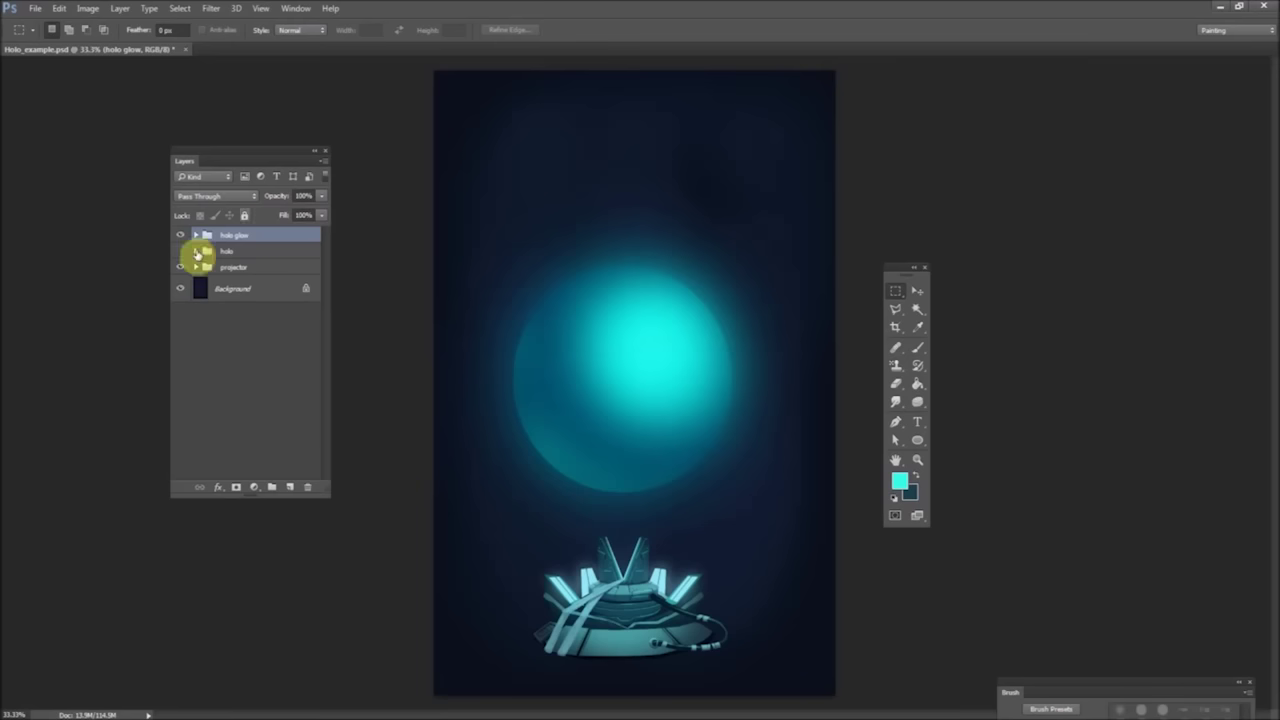
- Create a new layer named projection
left_click(324, 161)
left_click(348, 163)
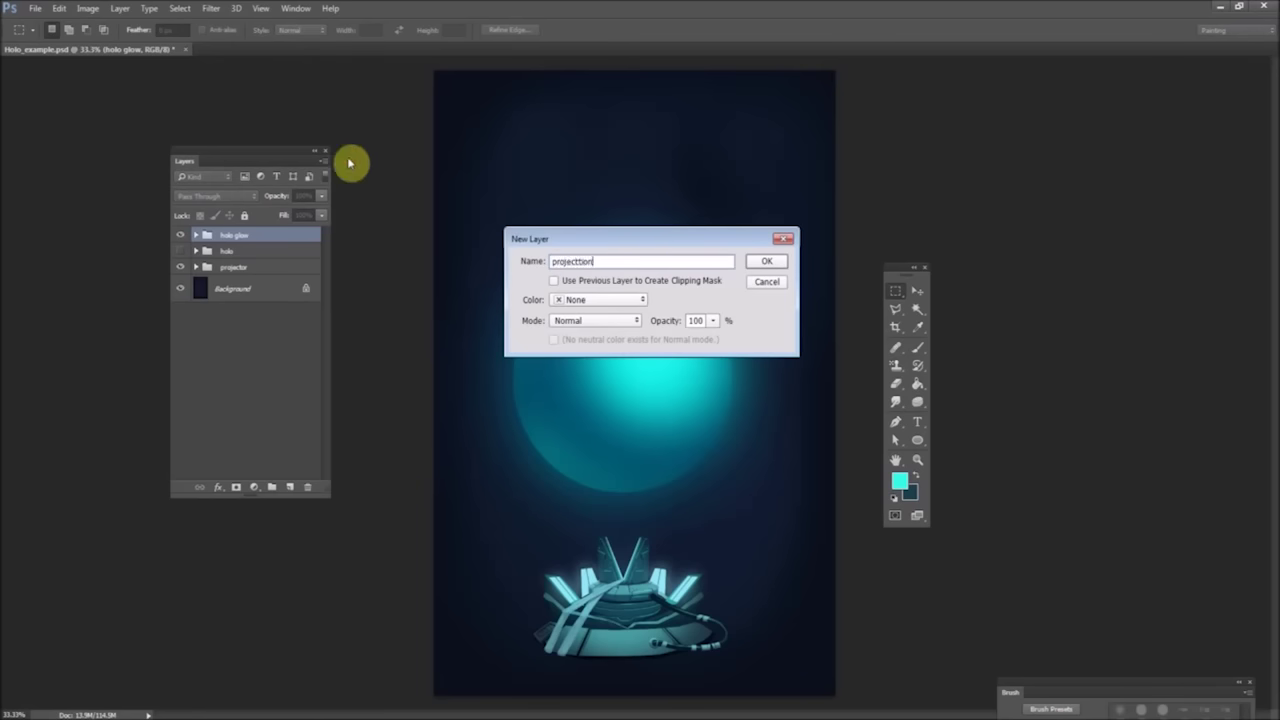
type("projection")
key("Return")
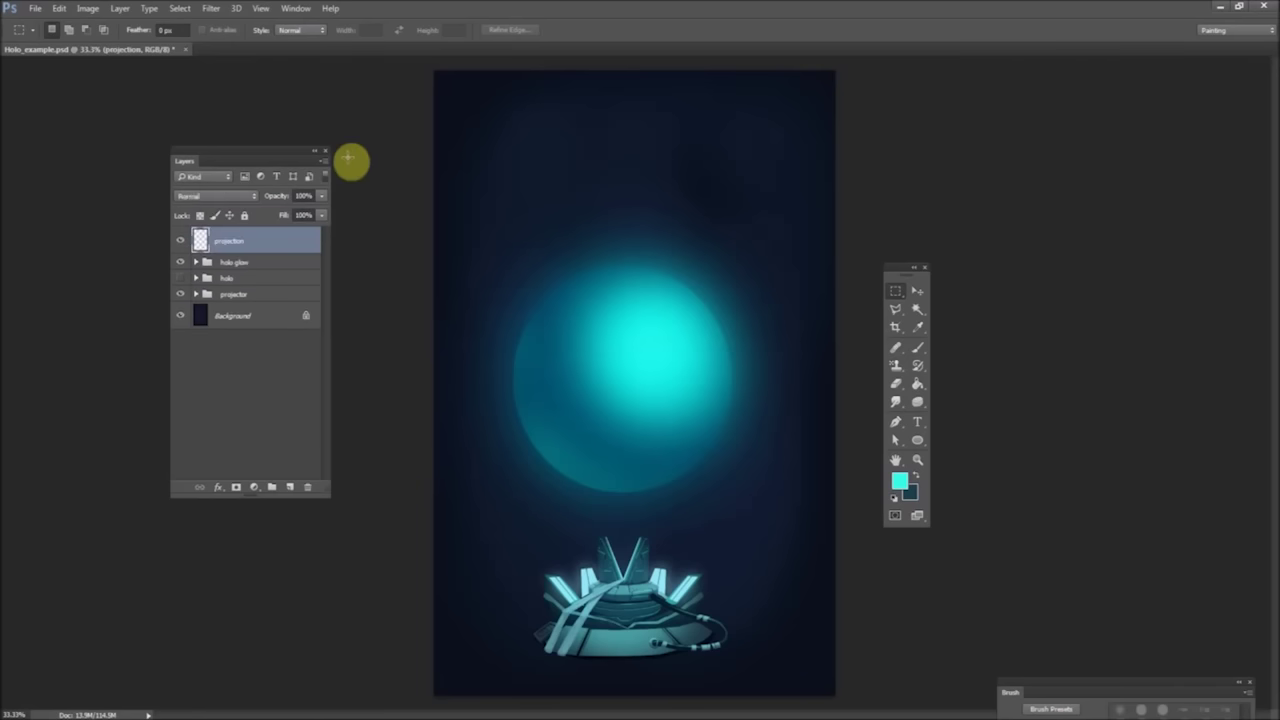
- Outline a beam-shaped selection with the Polygonal Lasso, widening from the projector's emitters up to the middle of the sphere
left_click(894, 310)
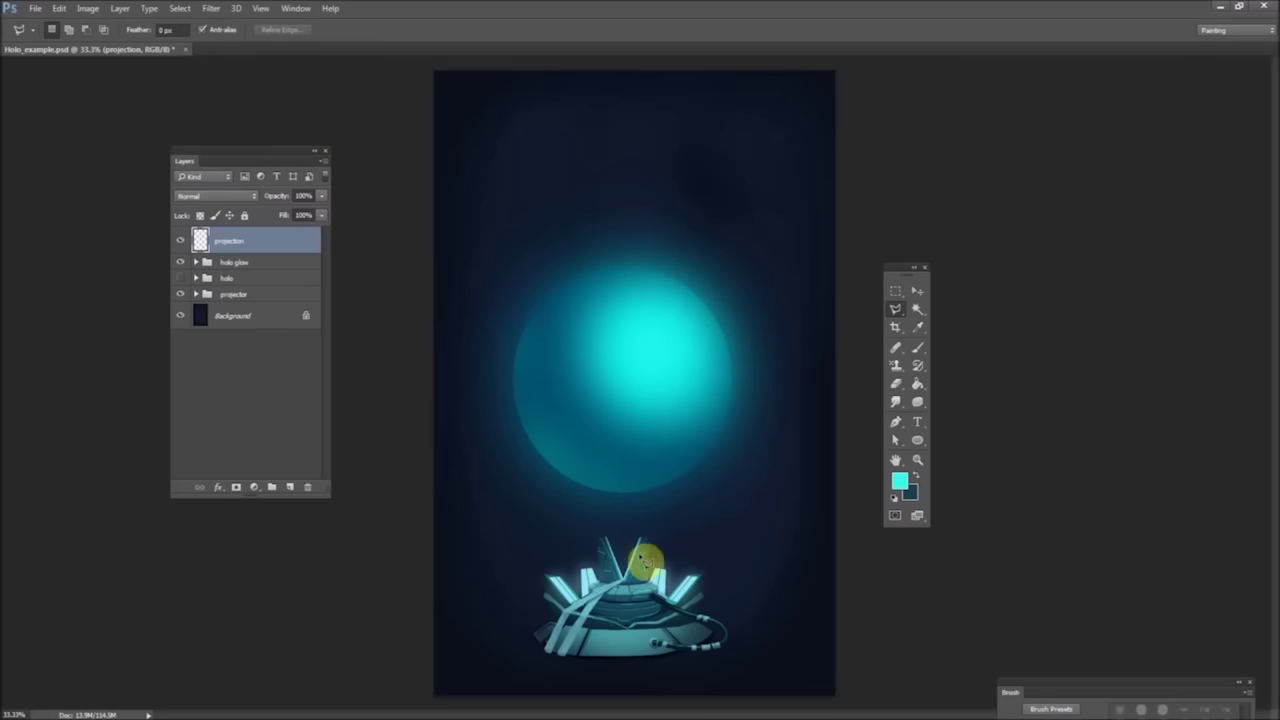
left_click(731, 400)
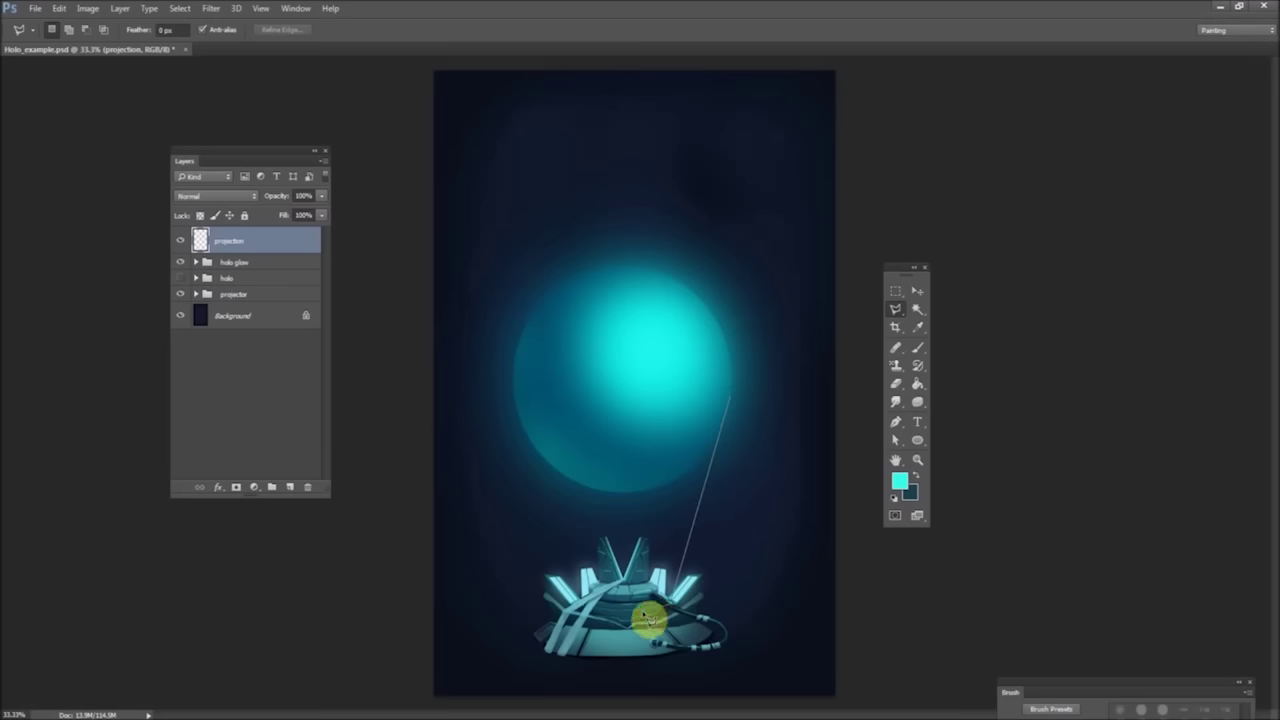
left_click(660, 614)
left_click(588, 606)
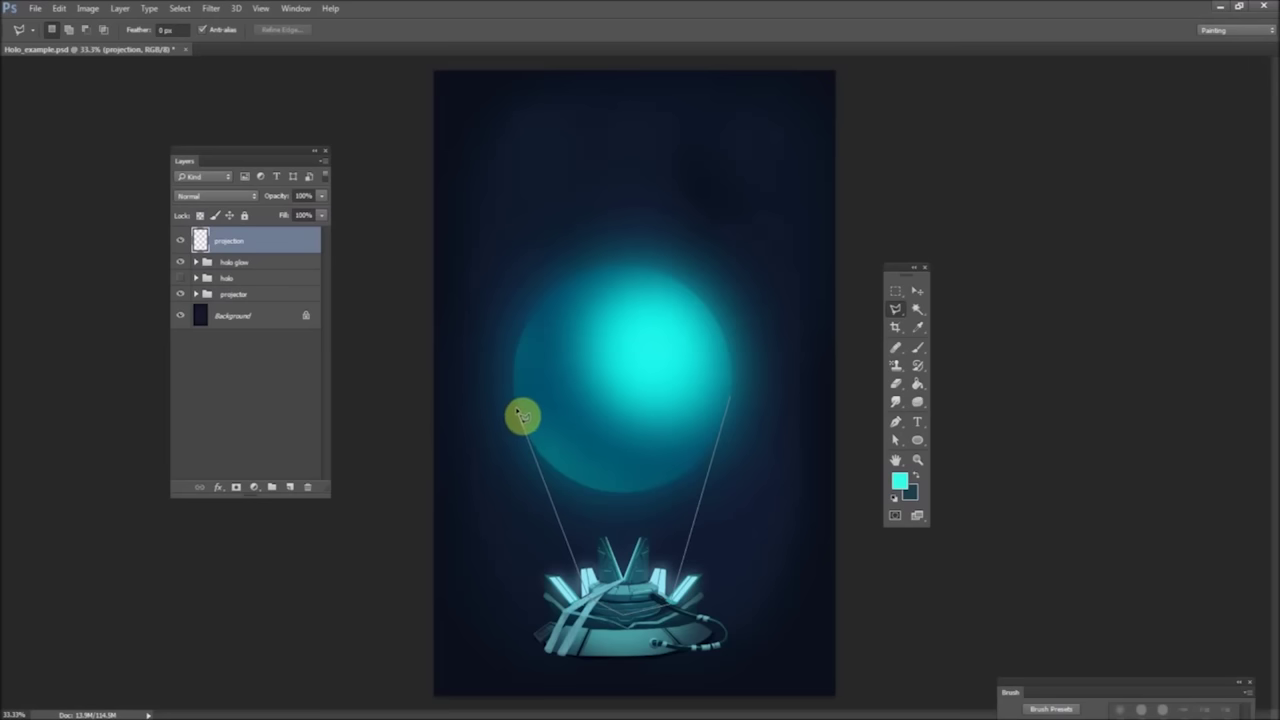
left_click(518, 408)
left_click(565, 385)
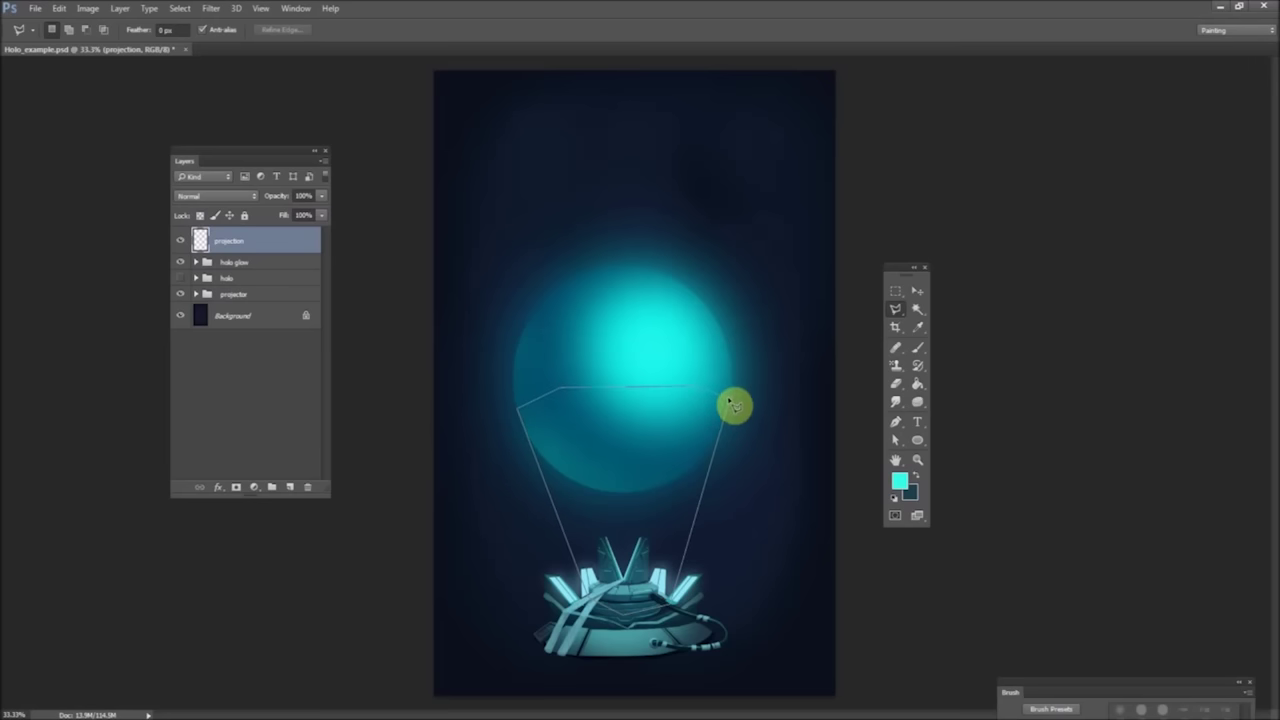
left_click(731, 402)
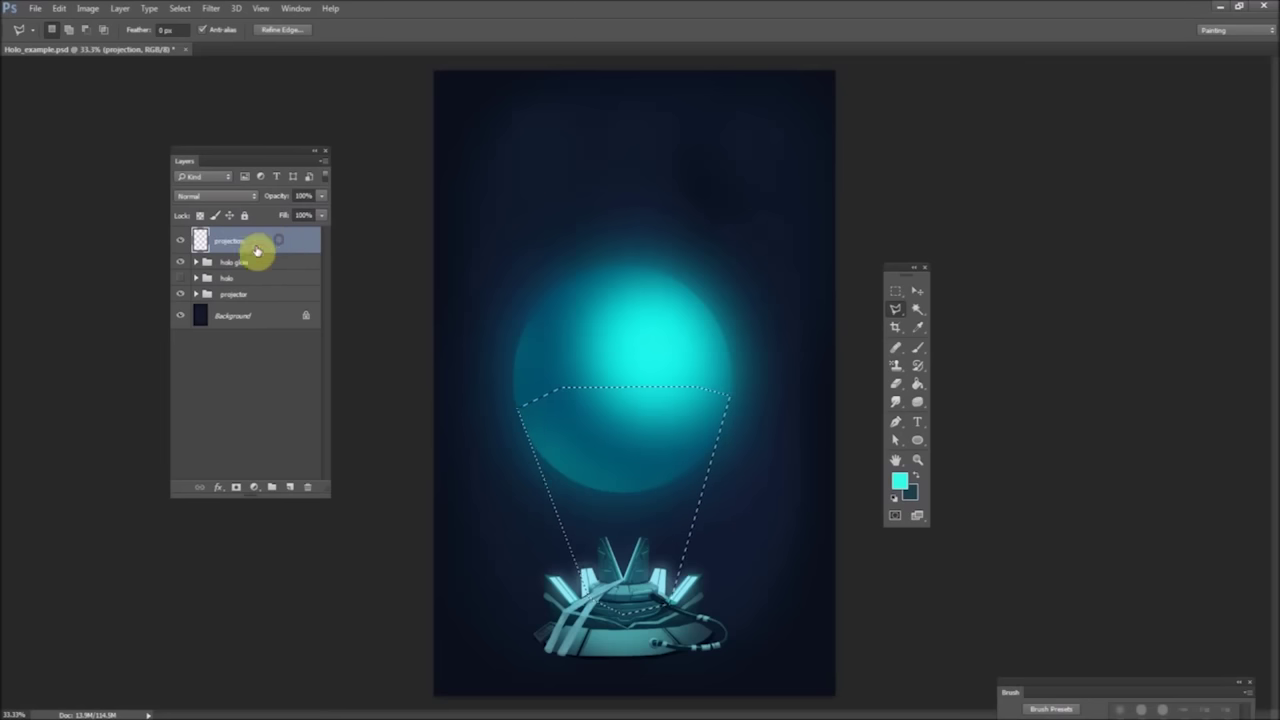
- Move the projection layer beneath the projector group and fill the beam selection with the bright cyan foreground colour
left_click_drag(256, 250, 258, 300)
left_click(917, 384)
left_click(586, 486)
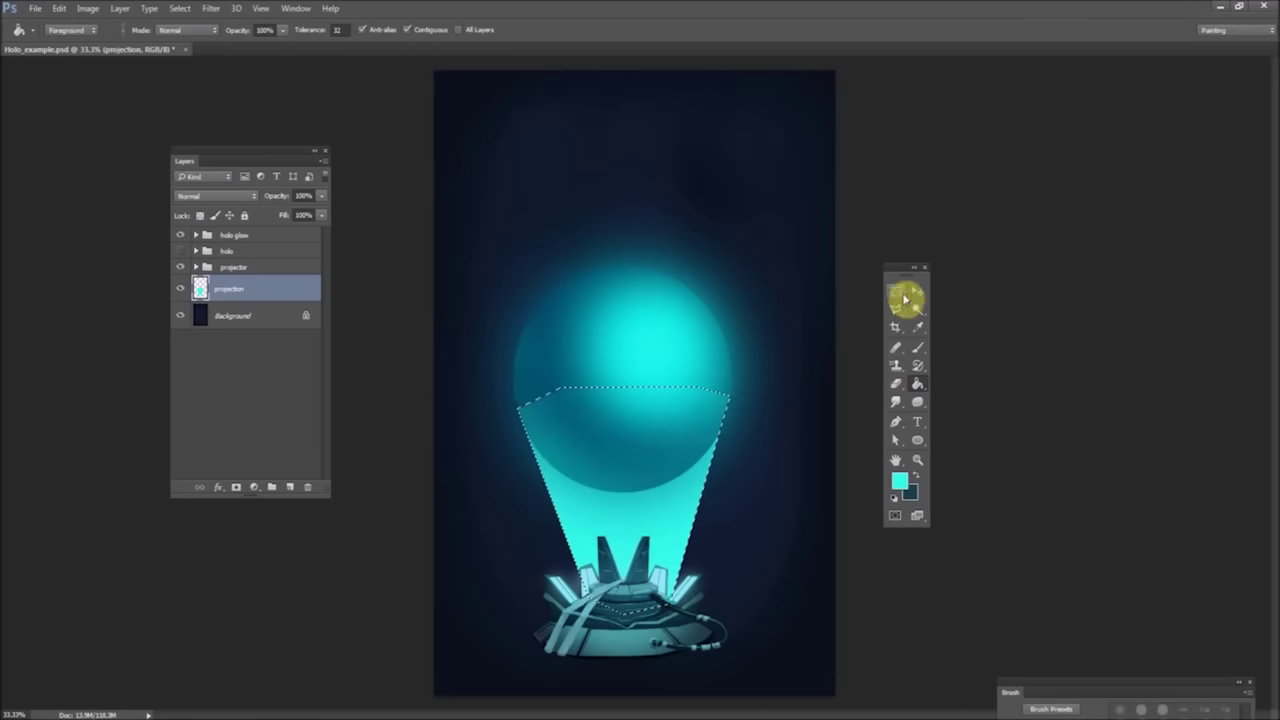
- Sample the sphere's dark teal, apply a vertical gradient from dark teal down to bright cyan across the beam, and deselect
left_click(907, 295)
left_click(916, 475)
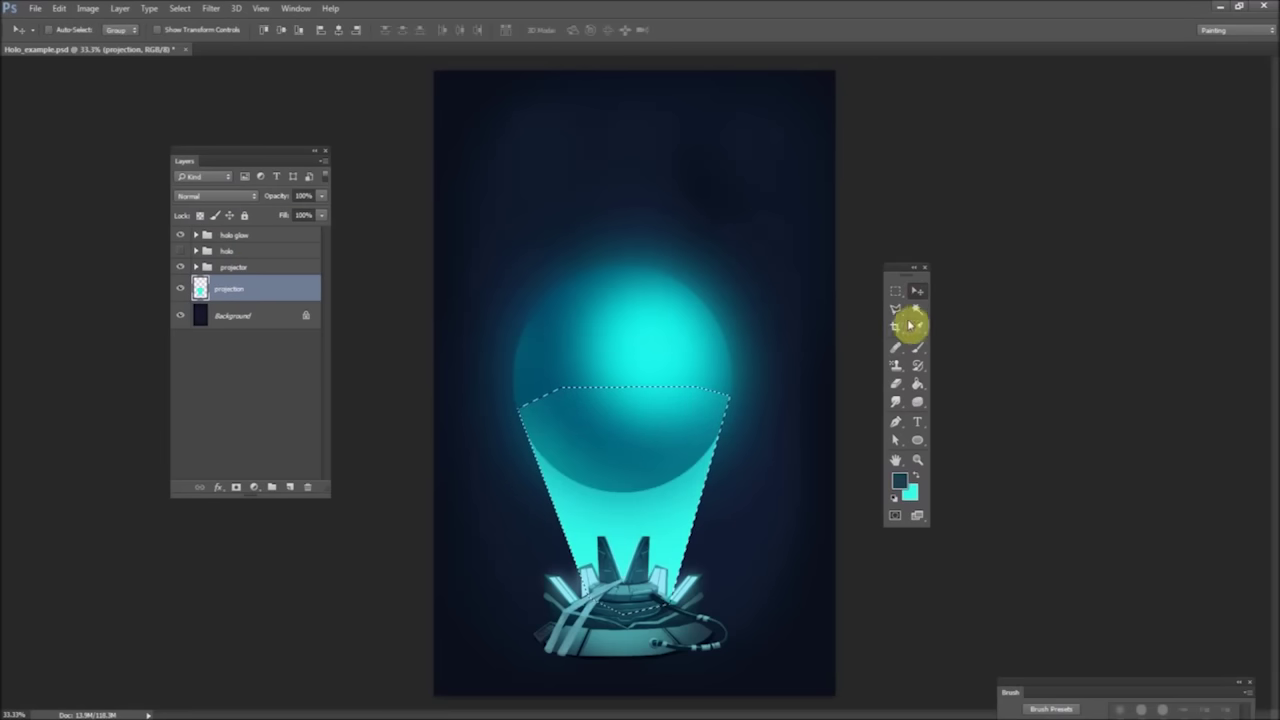
left_click(917, 327)
left_click(646, 446)
right_click(918, 385)
left_click(975, 381)
left_click_drag(620, 386, 617, 575)
left_click(916, 290)
key("ctrl+d")
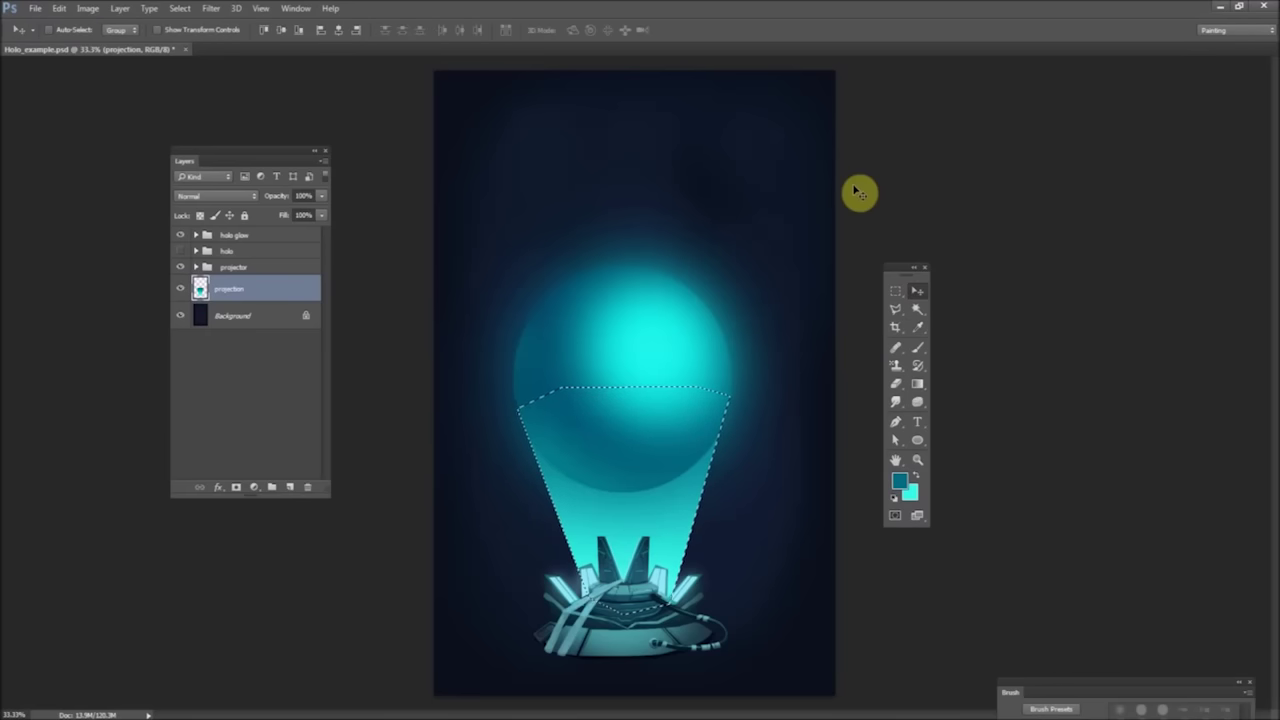
left_click(895, 290)
- Erase the beam's upper edge behind the sphere with a large soft eraser
left_click(896, 385)
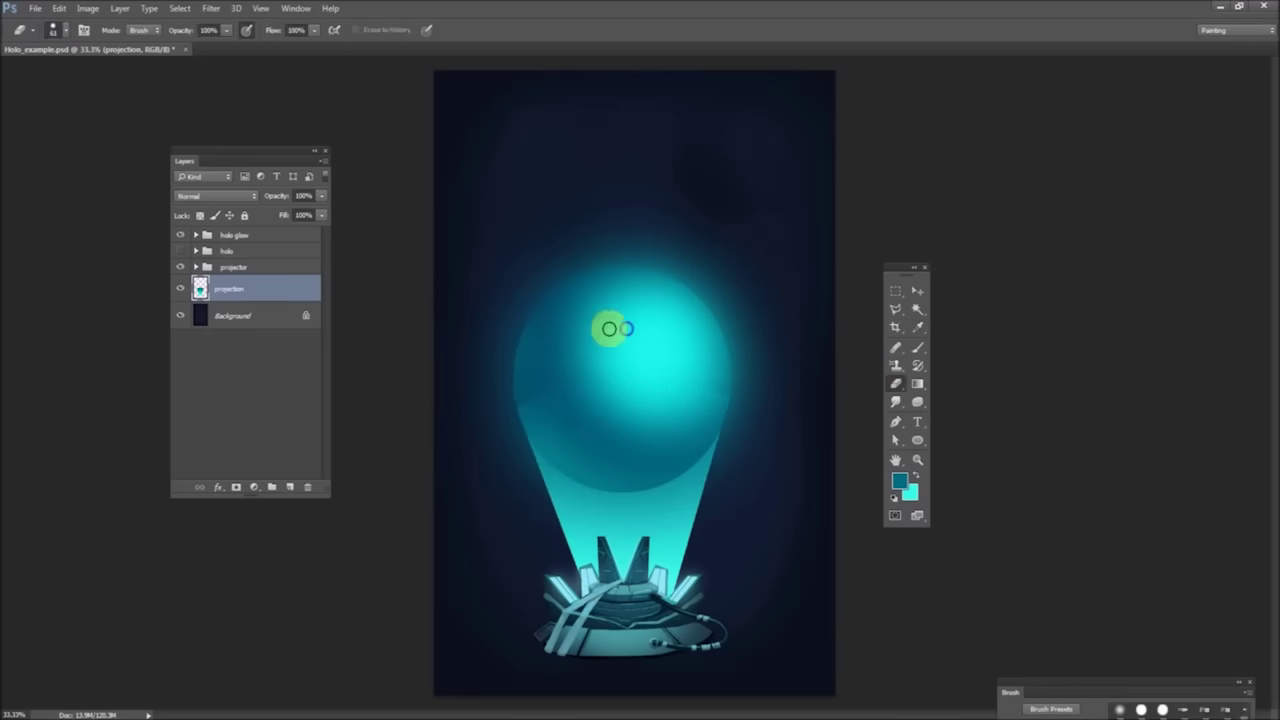
right_click(629, 329)
left_click(653, 456)
left_click(769, 361)
left_click(547, 379)
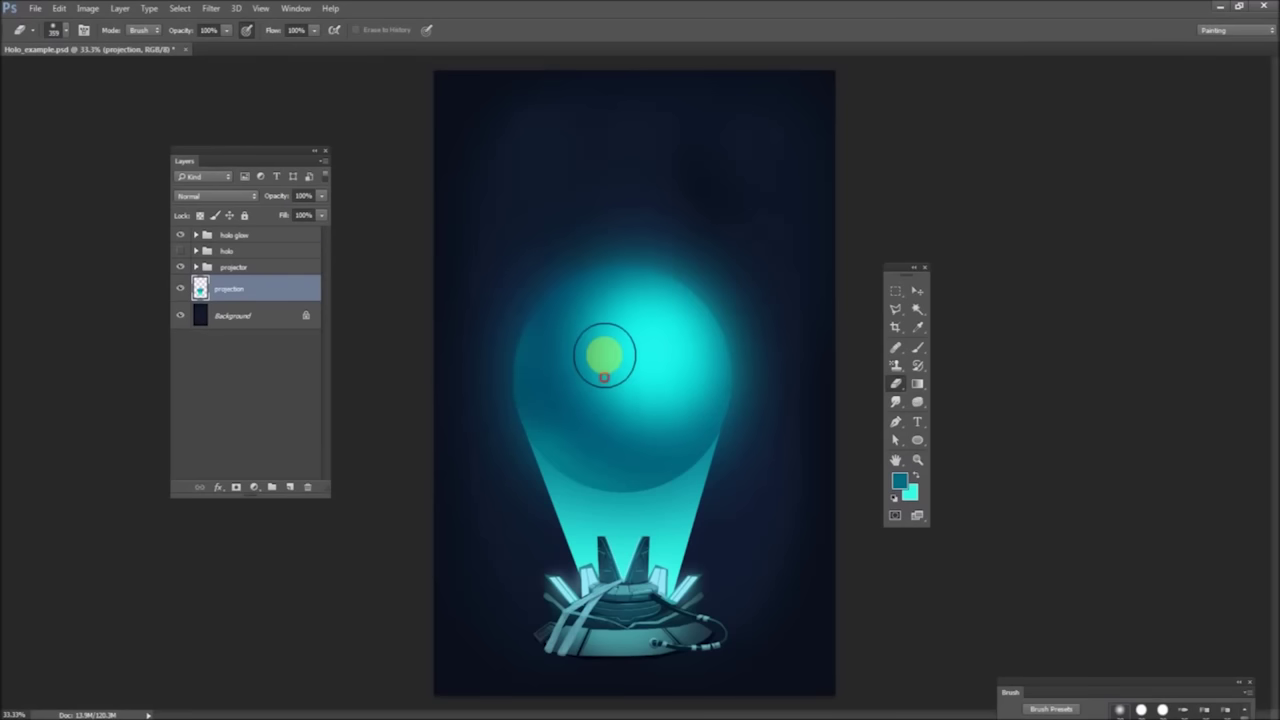
- Duplicate the projection layer as projection copy and apply a Gaussian Blur of about 72 pixels to the duplicate
right_click(266, 291)
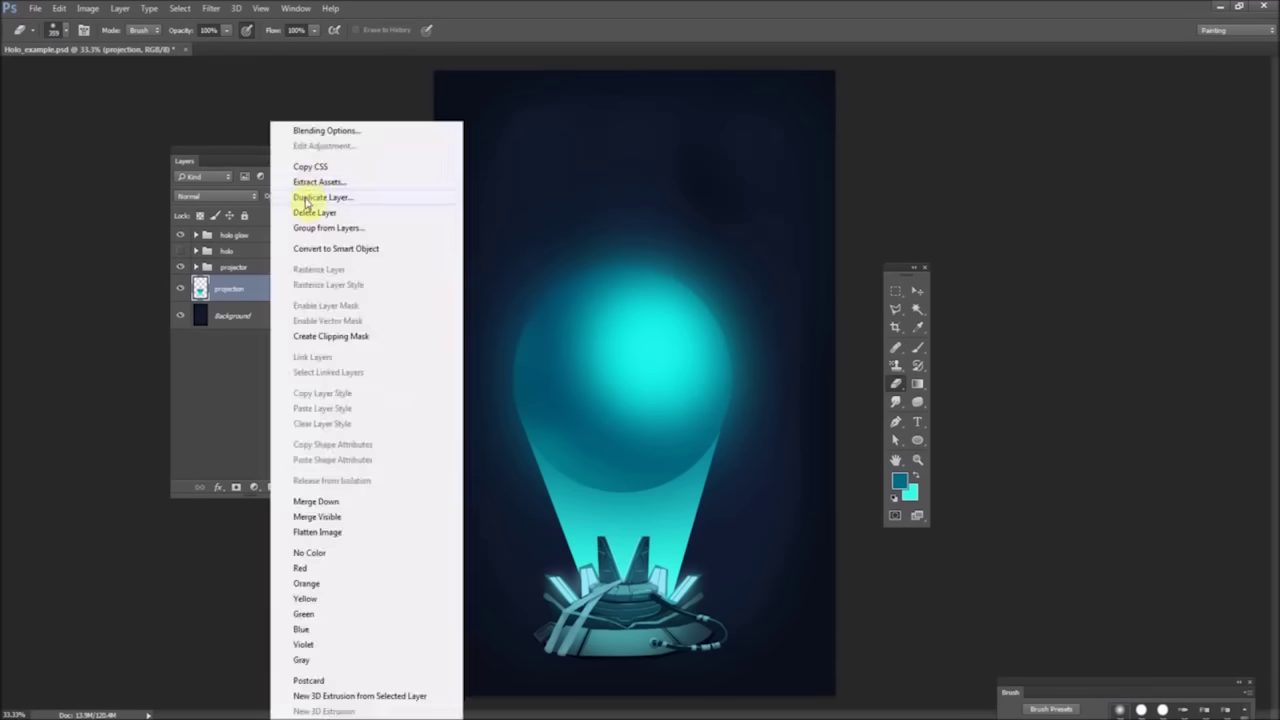
left_click(304, 195)
left_click(752, 235)
left_click(212, 8)
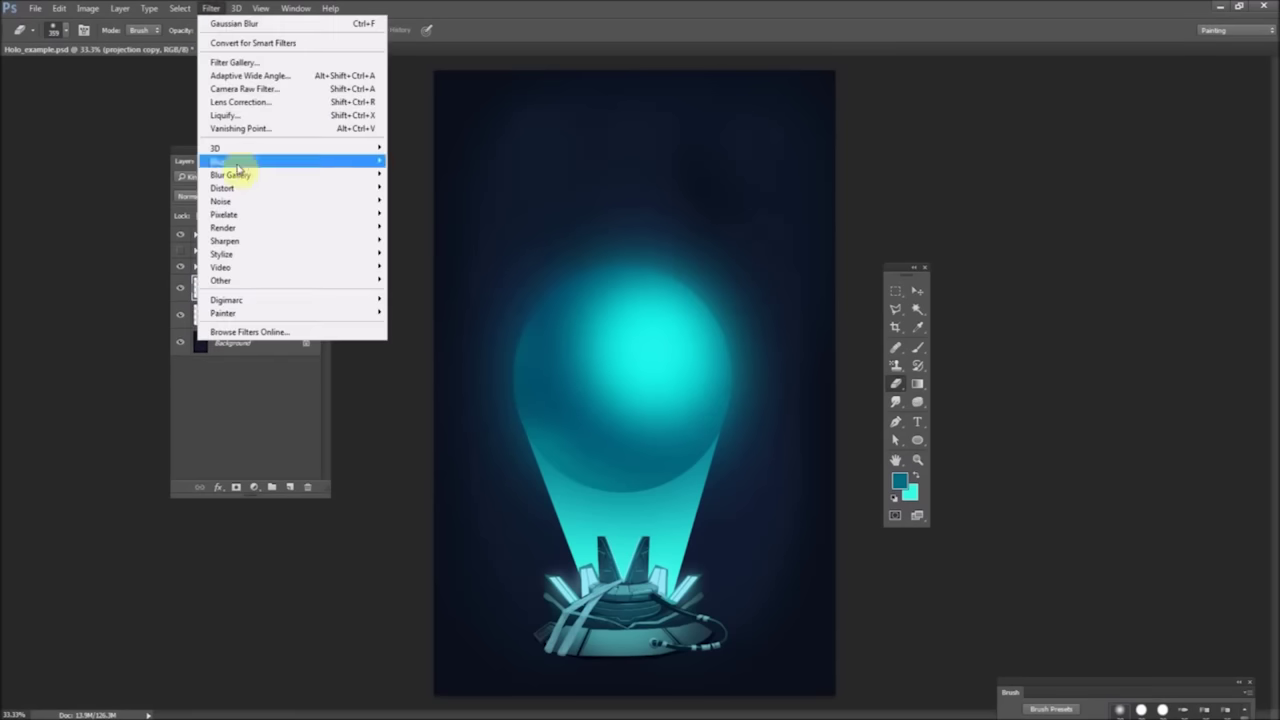
mouse_move(225, 161)
left_click(162, 216)
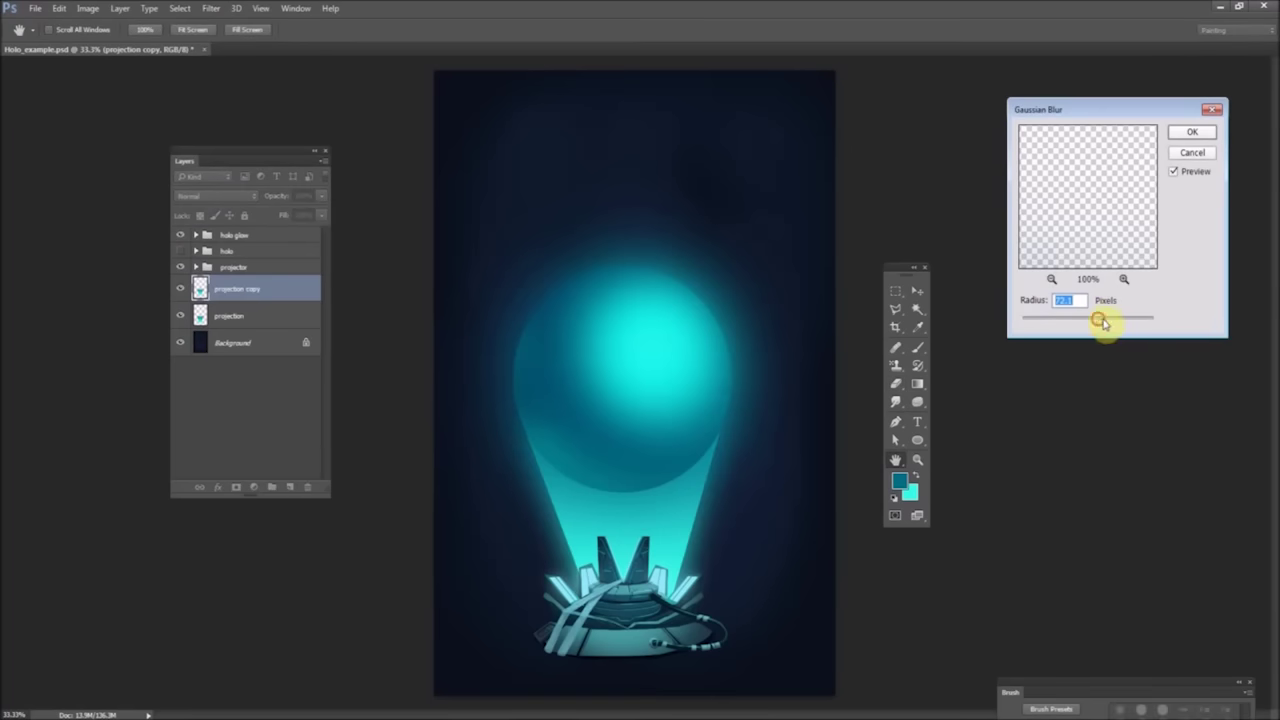
left_click(1190, 131)
key("e")
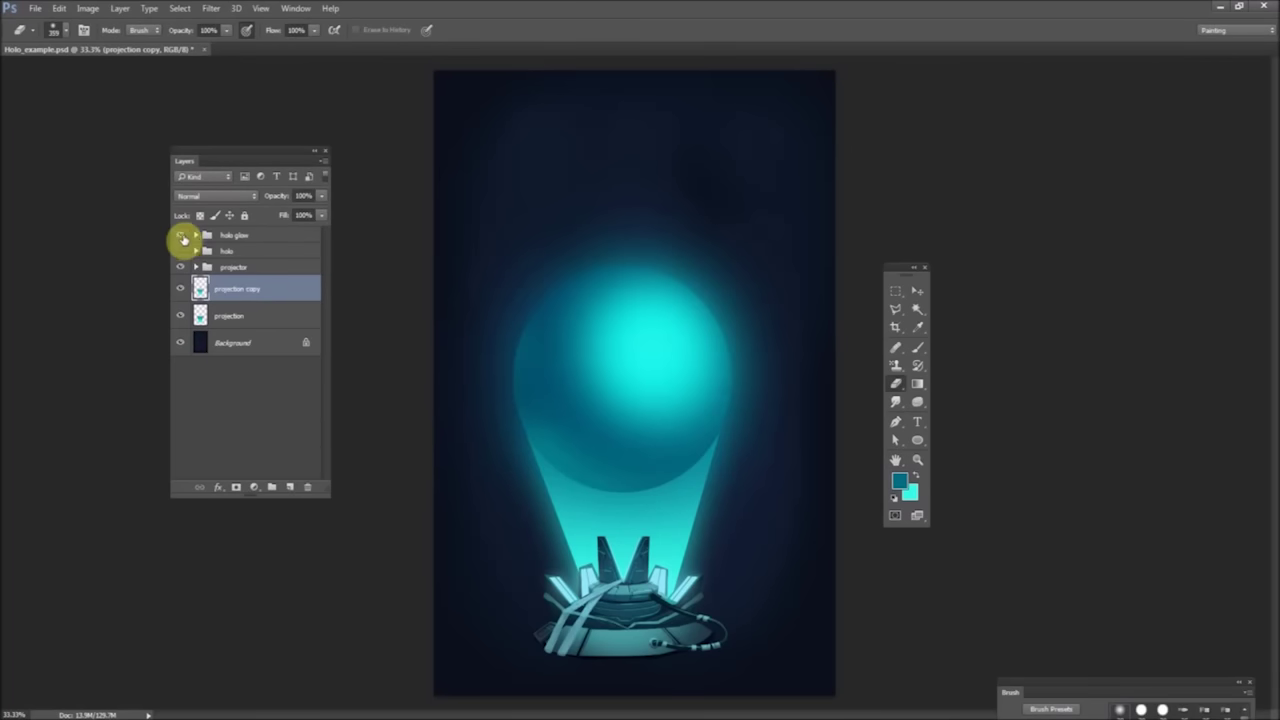
- Compare the image without and with the holo glow group, and lower the group's opacity to 85%
left_click(181, 237)
left_click(181, 237)
left_click(250, 237)
left_click_drag(321, 197, 311, 219)
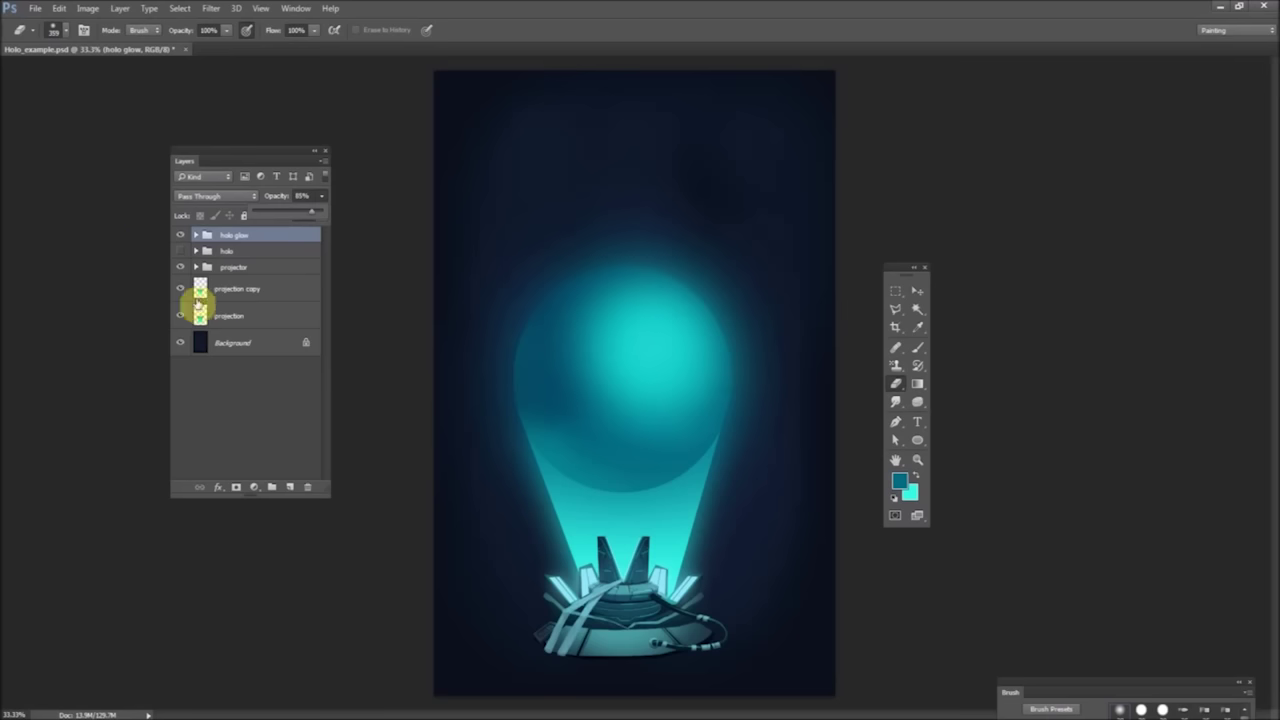
- Lower the projection layer's opacity to 17% and reduce the opacity of the projection copy layer
left_click(205, 315)
left_click_drag(308, 219, 270, 236)
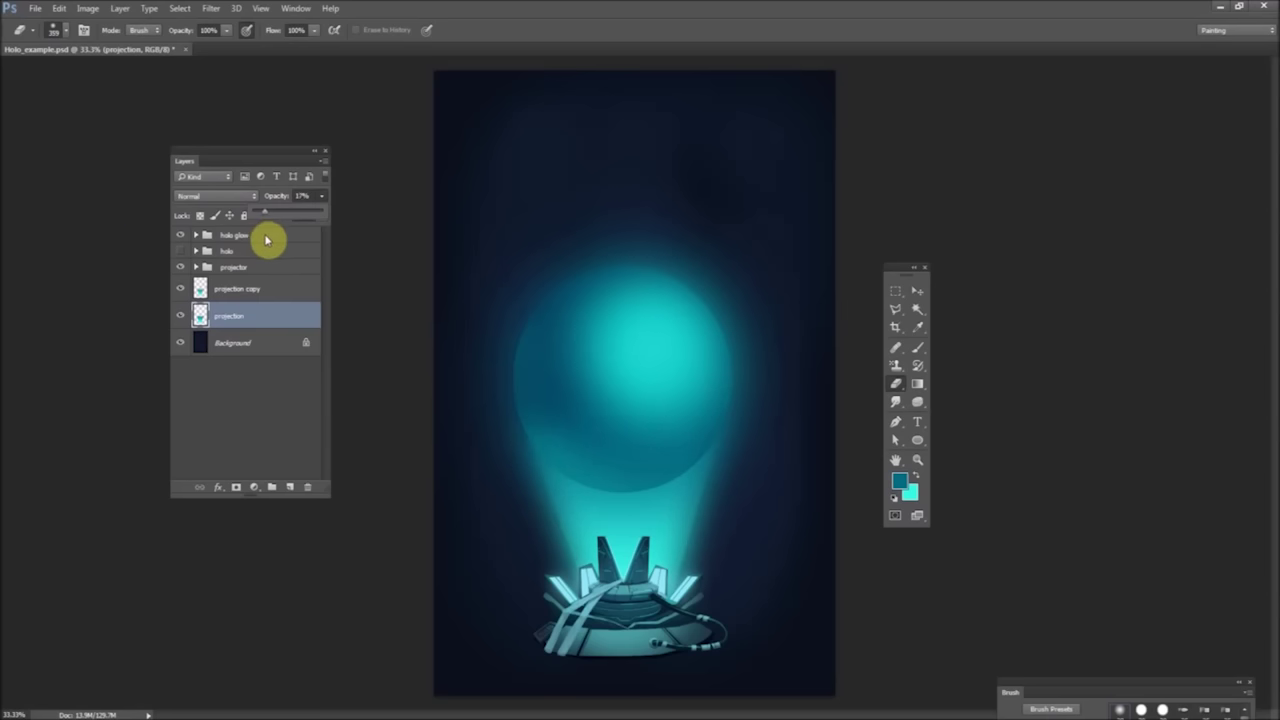
left_click(250, 290)
mouse_move(321, 196)
left_mouse_down()
mouse_move(286, 214)
mouse_move(331, 211)
mouse_move(320, 215)
left_mouse_up()
- Compare the image without and with the holo glow group, and set the group's opacity to 92%
left_click(181, 235)
left_click(181, 235)
left_click(255, 235)
right_click(254, 237)
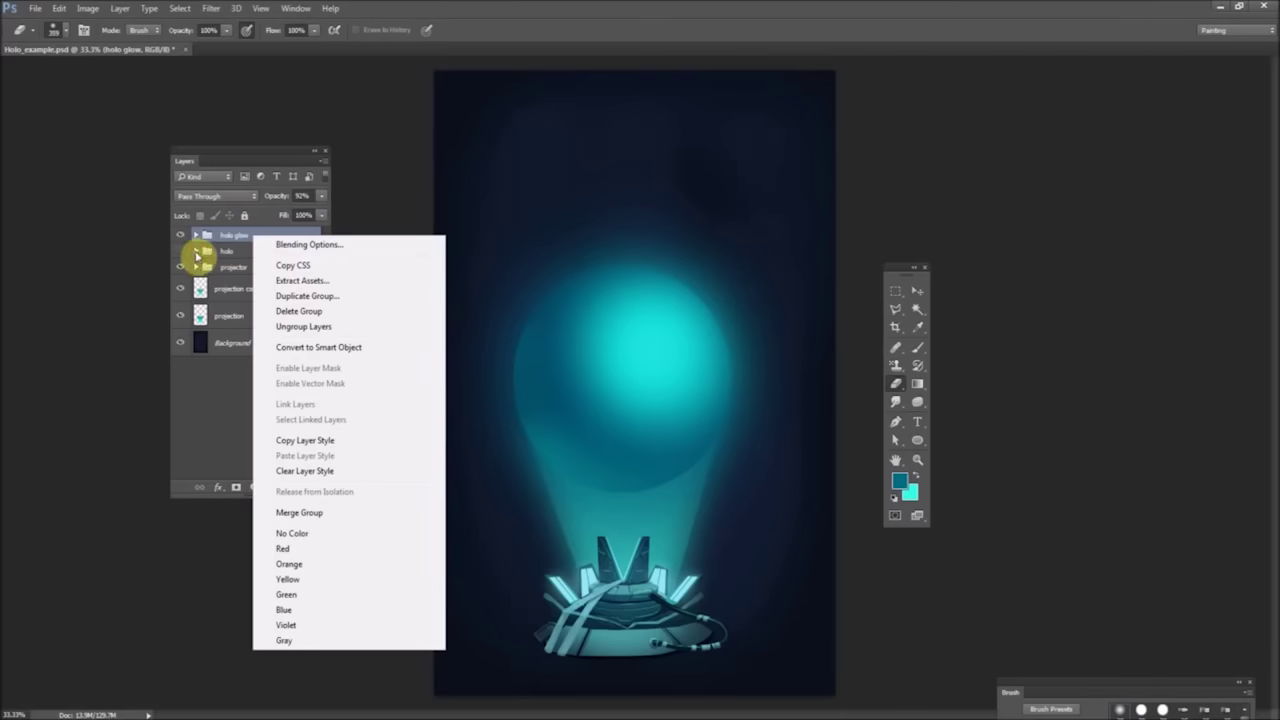
- Duplicate the lights layer from the holo group as lights copy 2 and move the copy above the holo glow group
left_click(197, 252)
right_click(230, 272)
left_click(285, 188)
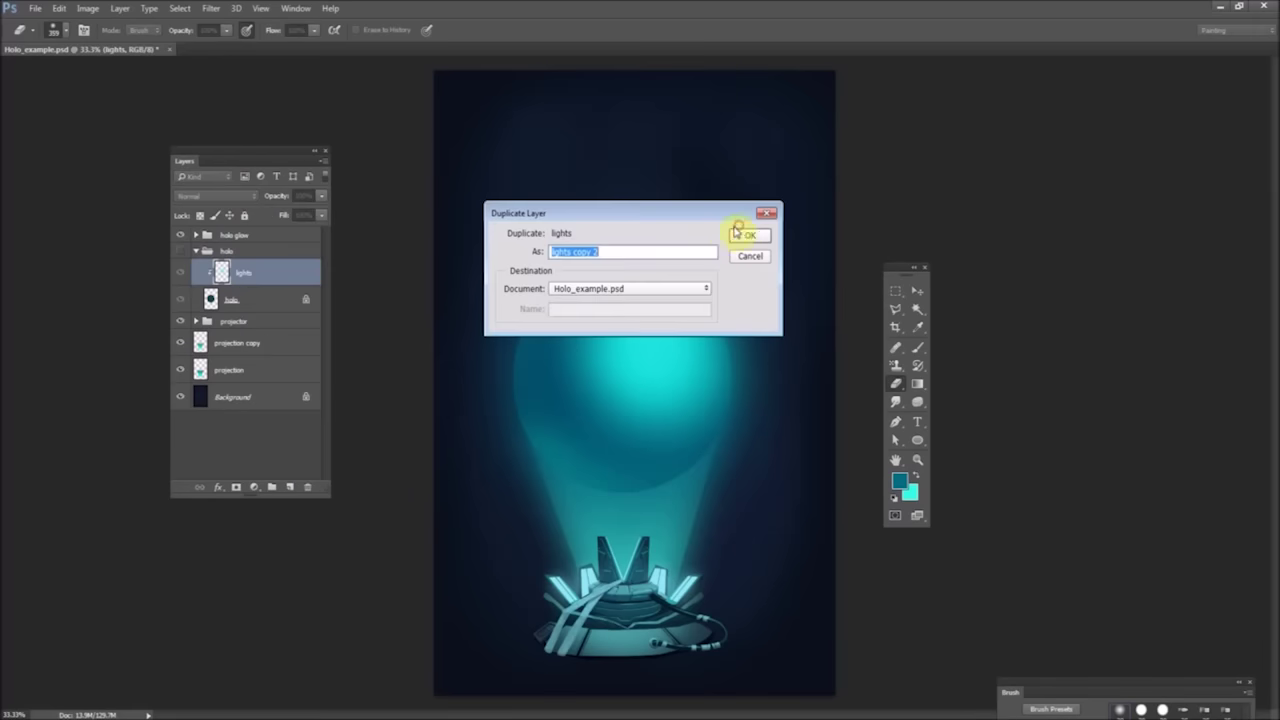
left_click(737, 233)
left_click_drag(243, 272, 243, 224)
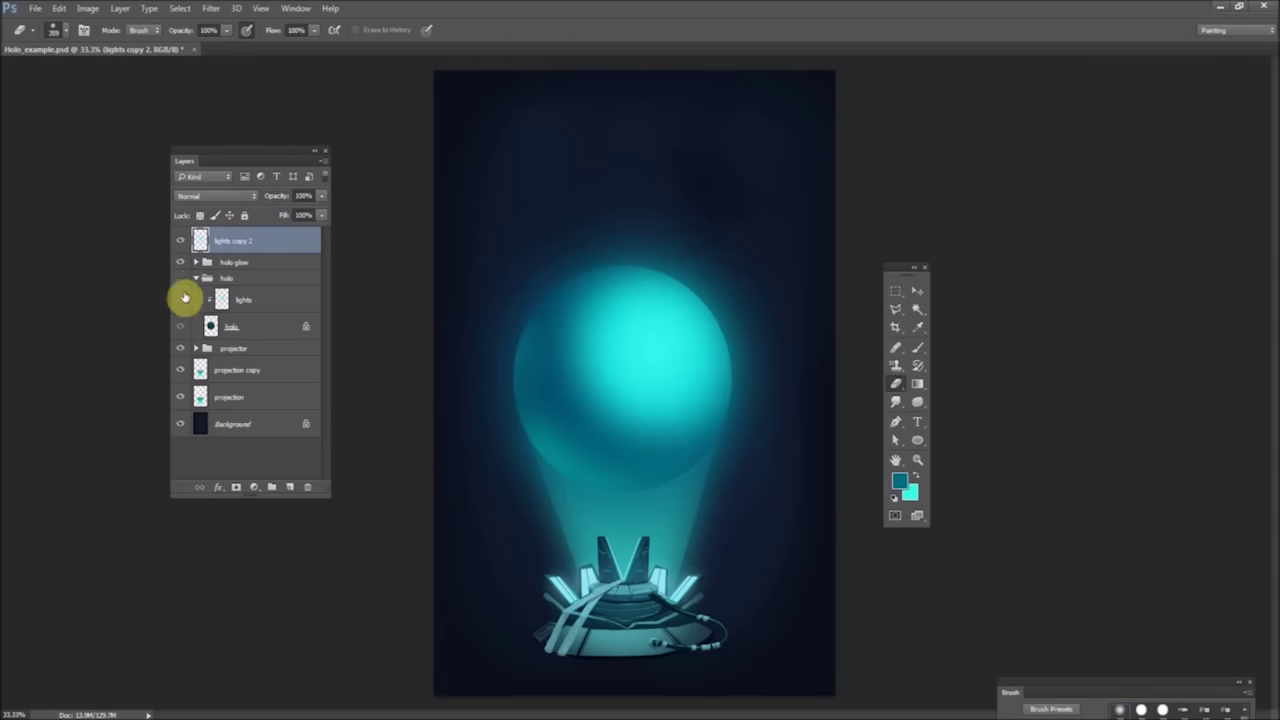
left_click(194, 281)
- Lower the holo glow group's opacity to about 66% and compare the image without and with the lights copy 2 layer
left_click(215, 262)
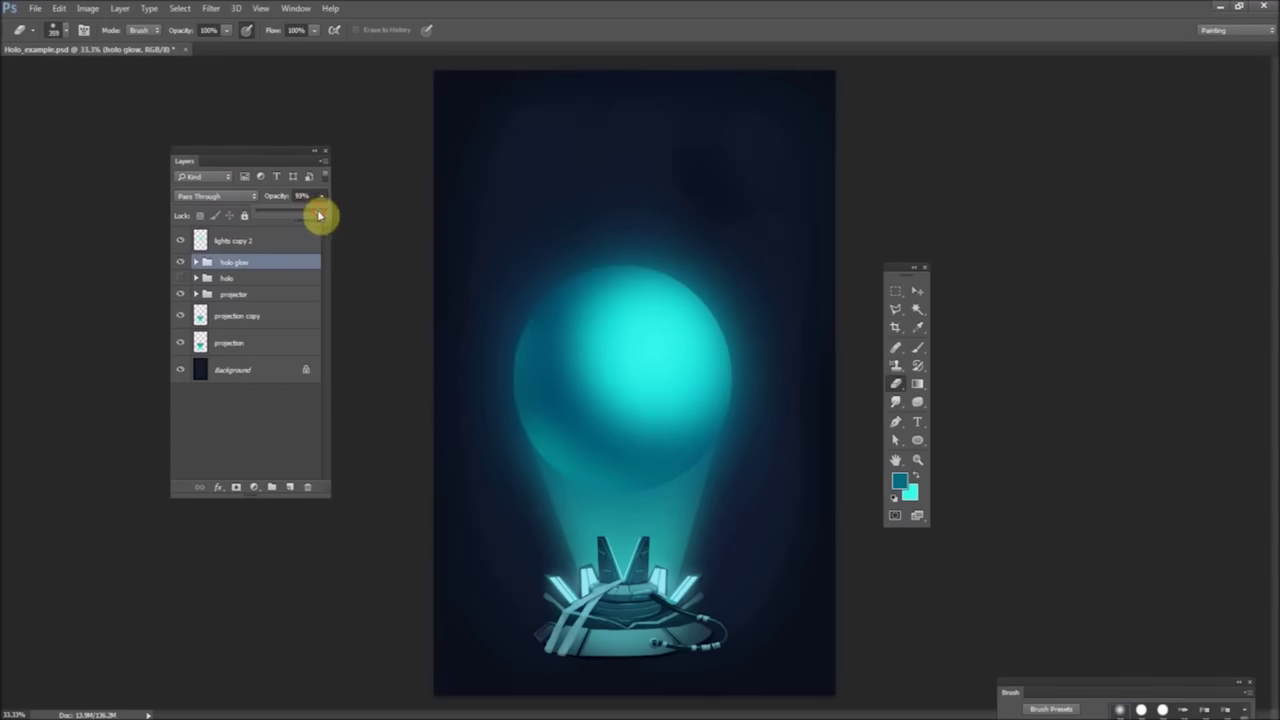
left_click_drag(319, 215, 303, 237)
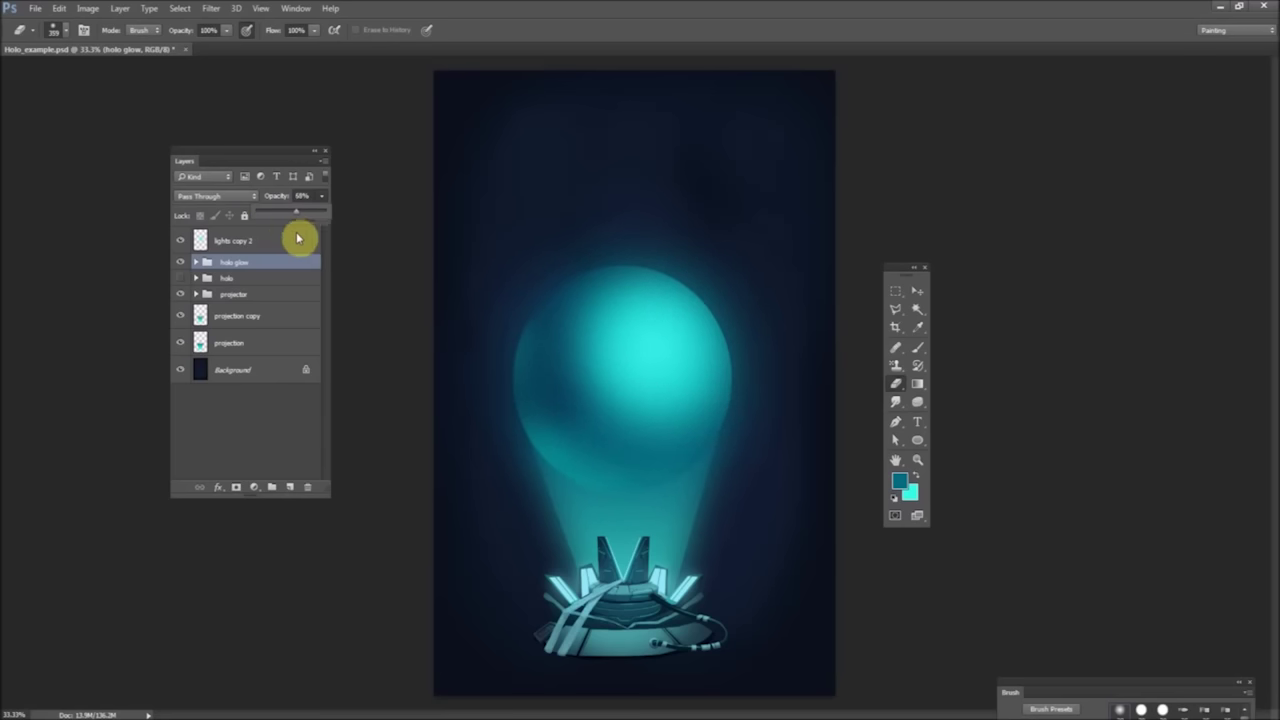
left_click(181, 242)
left_click(182, 241)
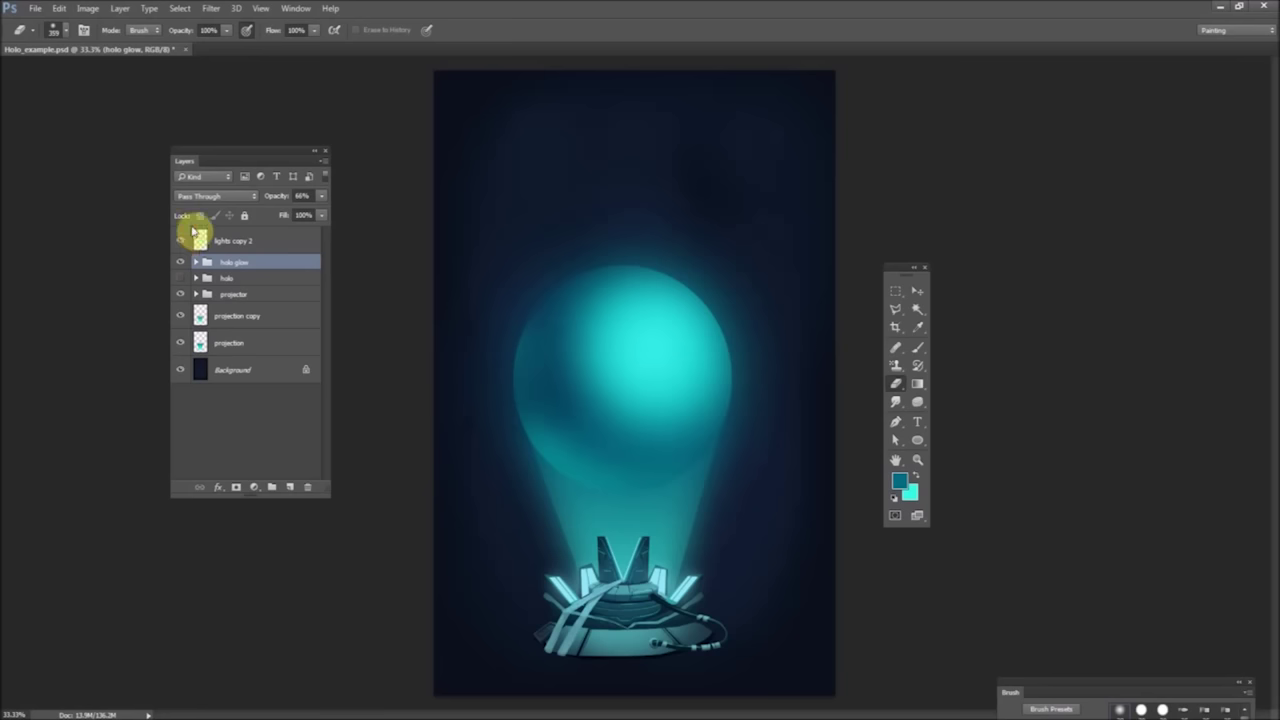
- Create a new layer named lines above lights copy 2
left_click(235, 244)
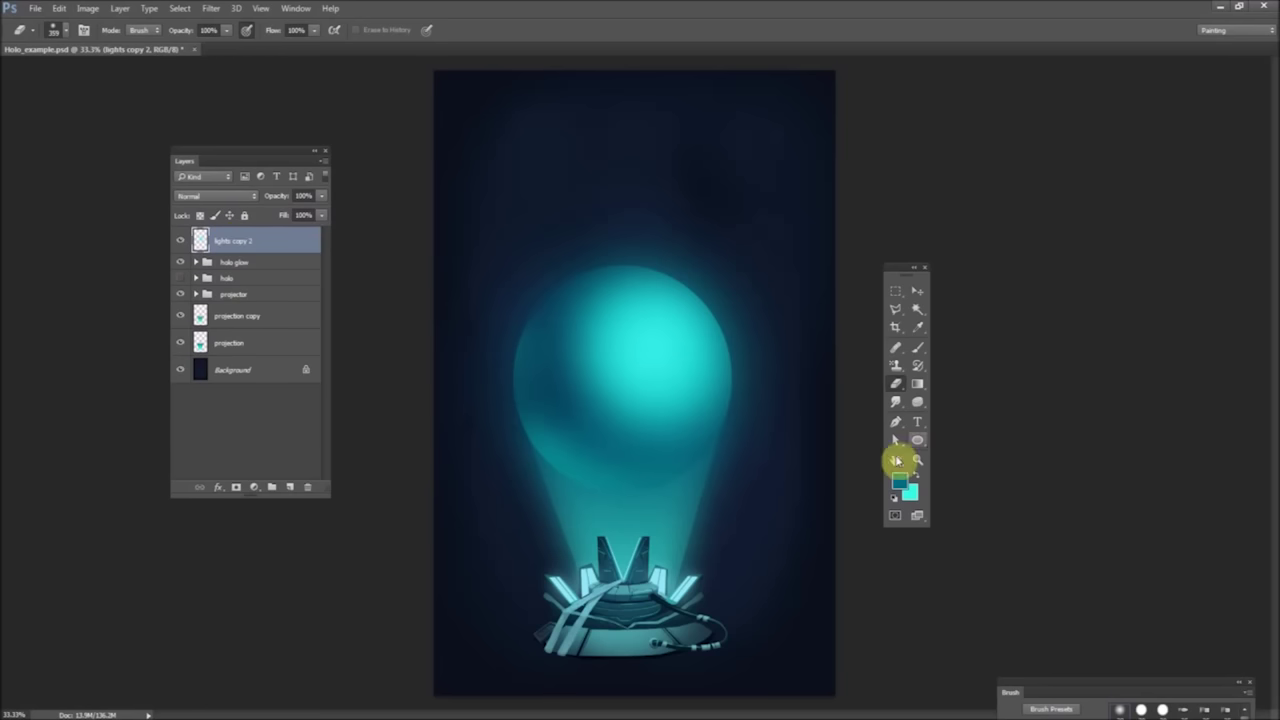
left_click(324, 160)
left_click(345, 165)
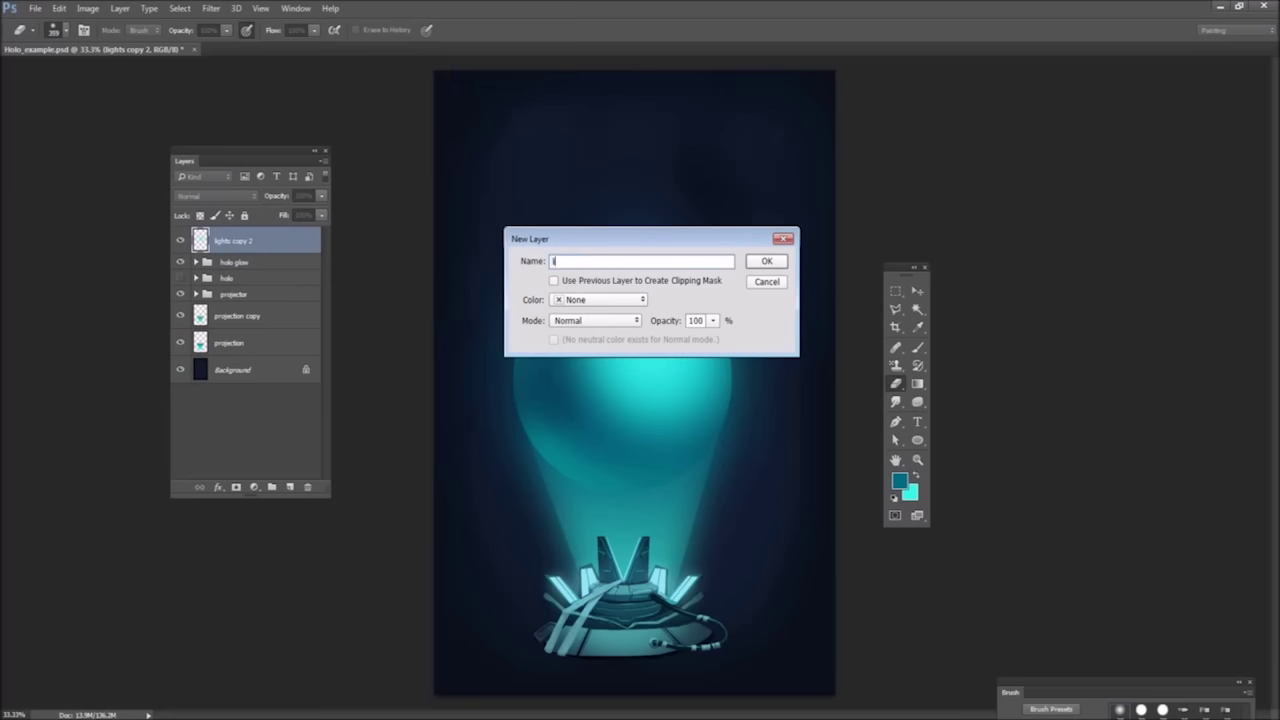
type("lines")
key("Return")
- Swap the foreground and background colours and set the foreground colour to a bright red
left_click(917, 476)
left_click(901, 481)
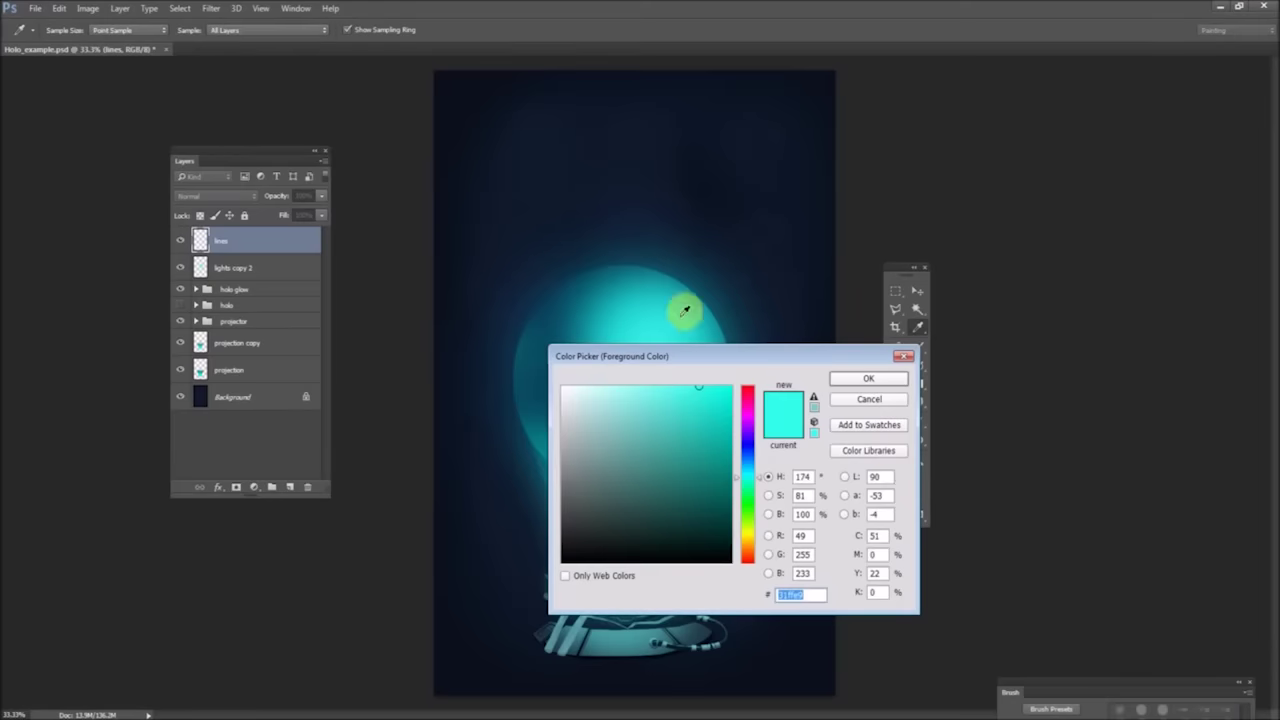
left_click_drag(748, 465, 748, 385)
left_click(720, 392)
left_click(868, 378)
- Select a thin horizontal strip across the upper part of the canvas and fill it with the red foreground colour
left_click(894, 289)
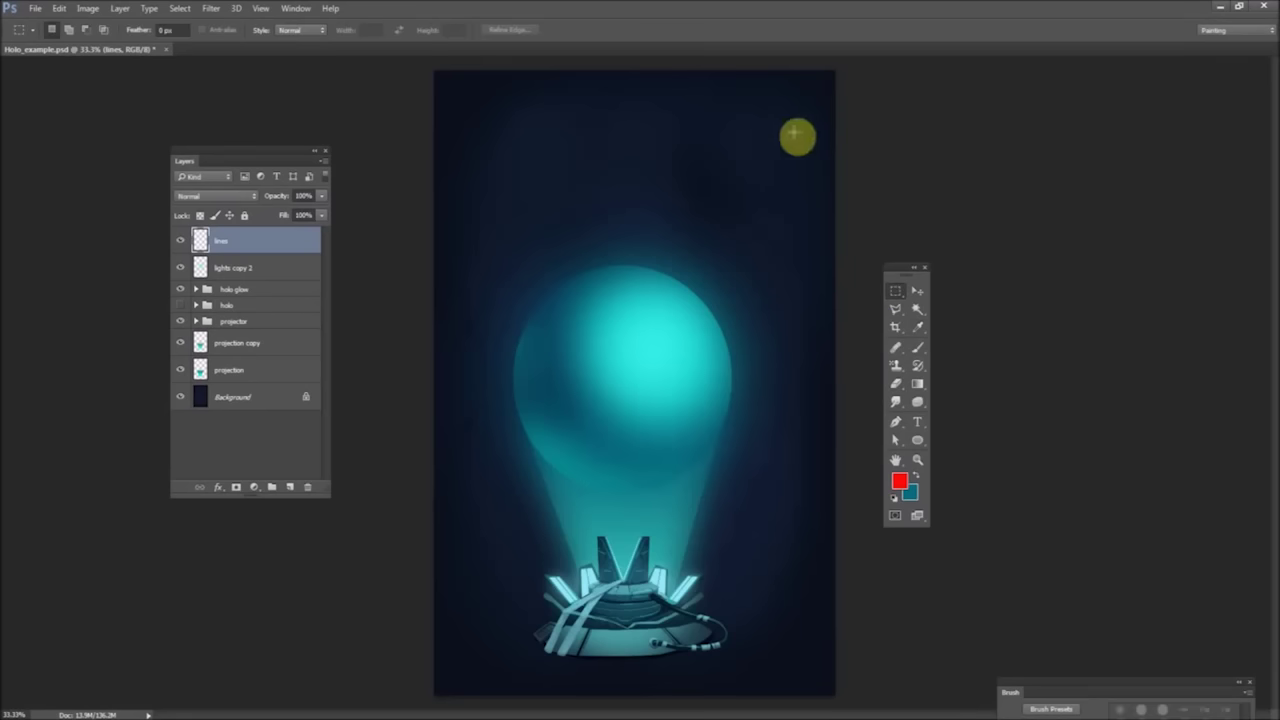
left_click_drag(800, 141, 436, 140)
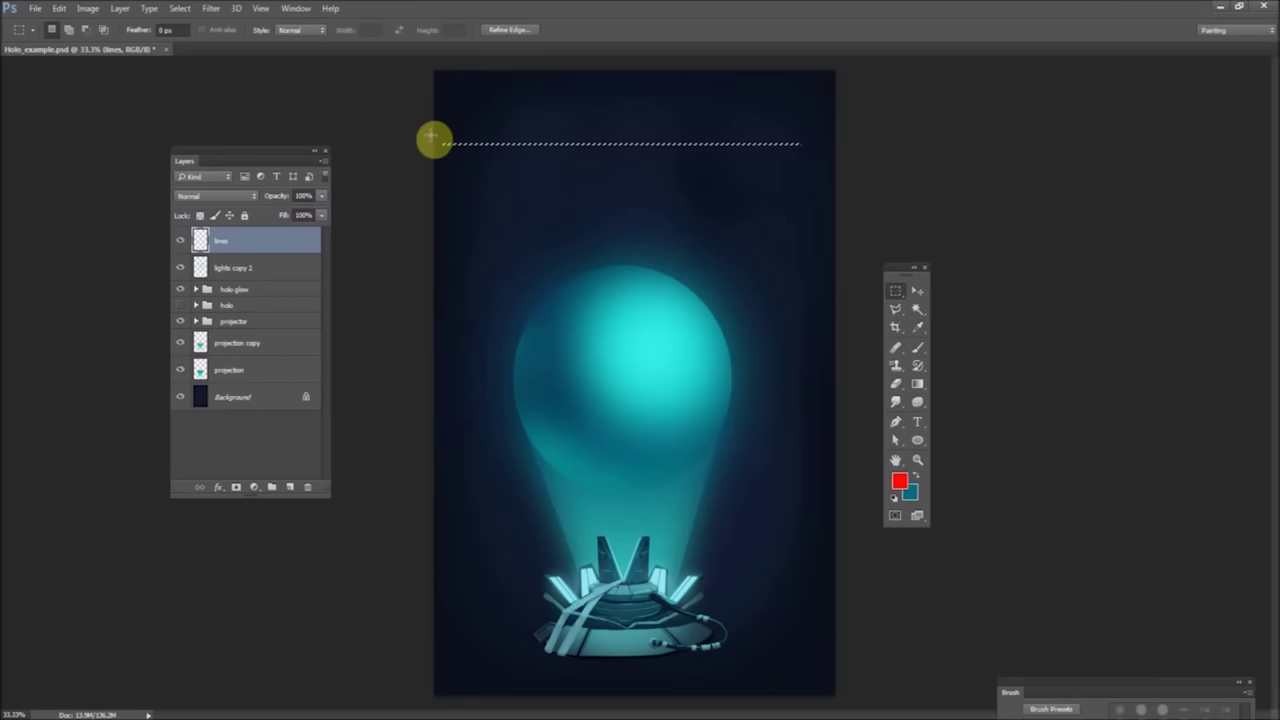
key("alt+BackSpace")
- Copy the red line to a new layer, move the copy a short distance below the original, and merge it into the lines layer
left_click(917, 460)
left_click(461, 104)
left_click_drag(257, 166, 257, 162)
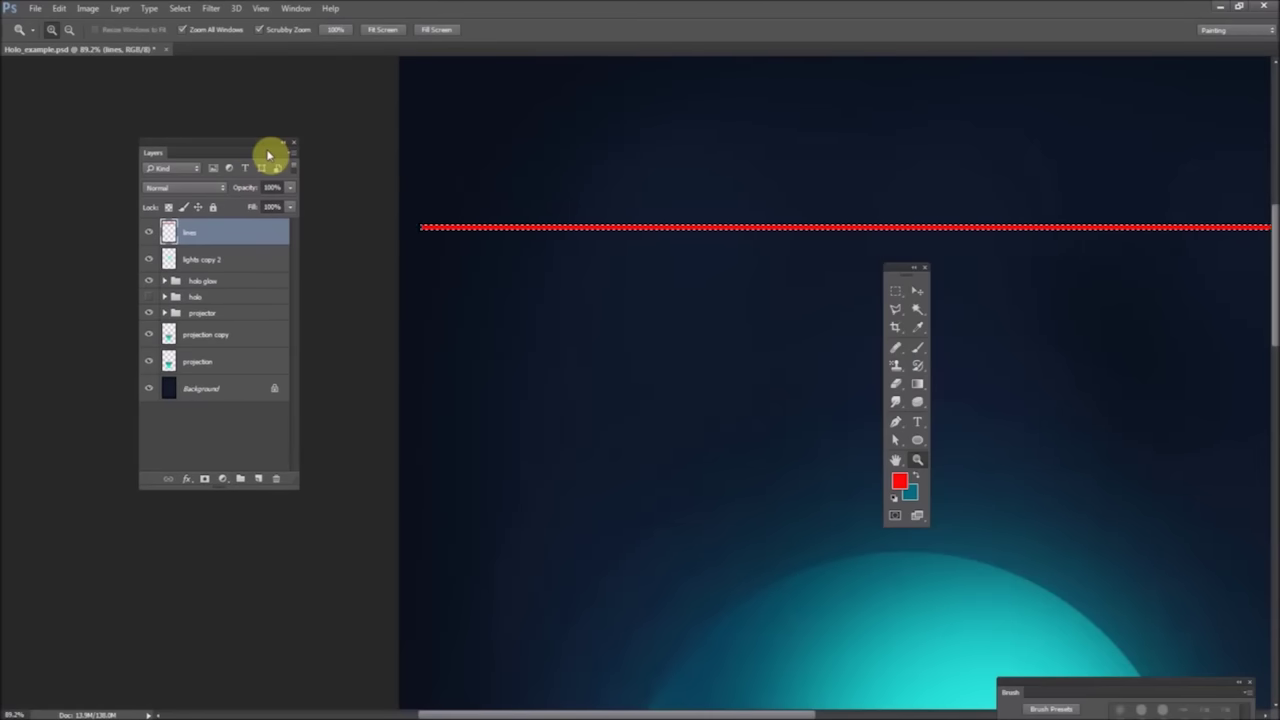
key("ctrl+j")
key("v")
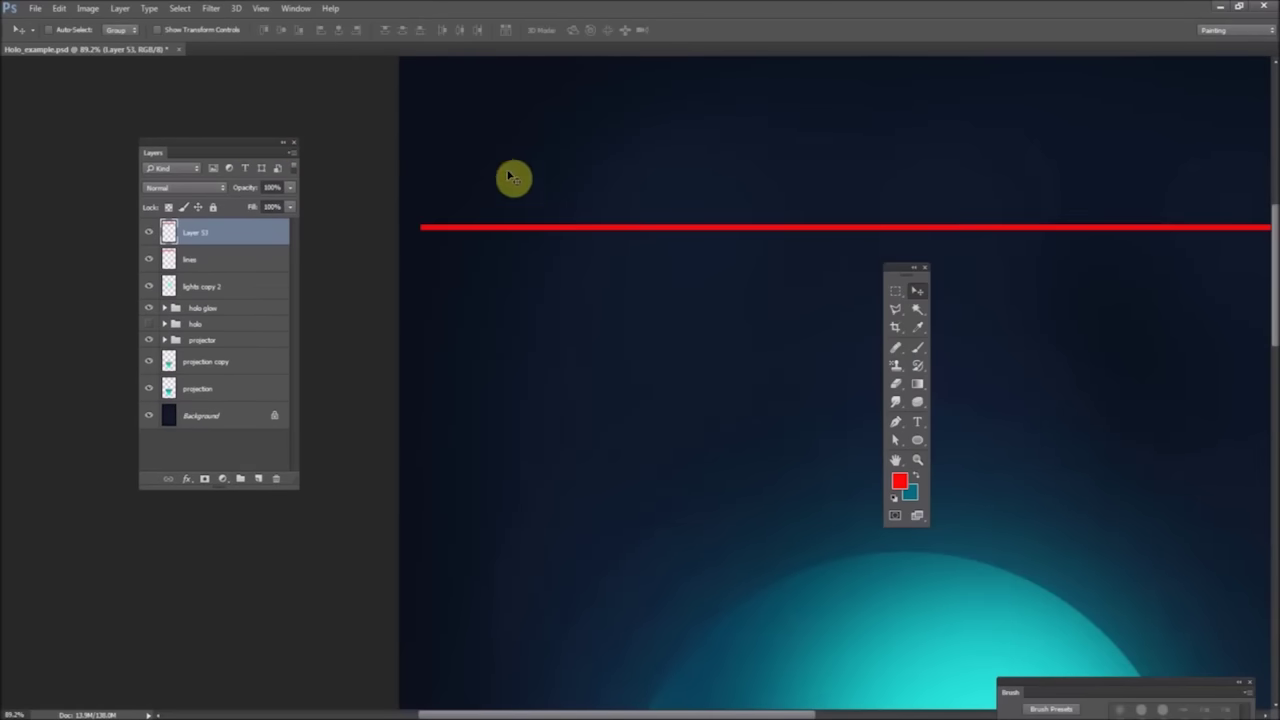
mouse_move(511, 177)
left_mouse_down()
mouse_move(503, 203)
mouse_move(506, 190)
left_mouse_up()
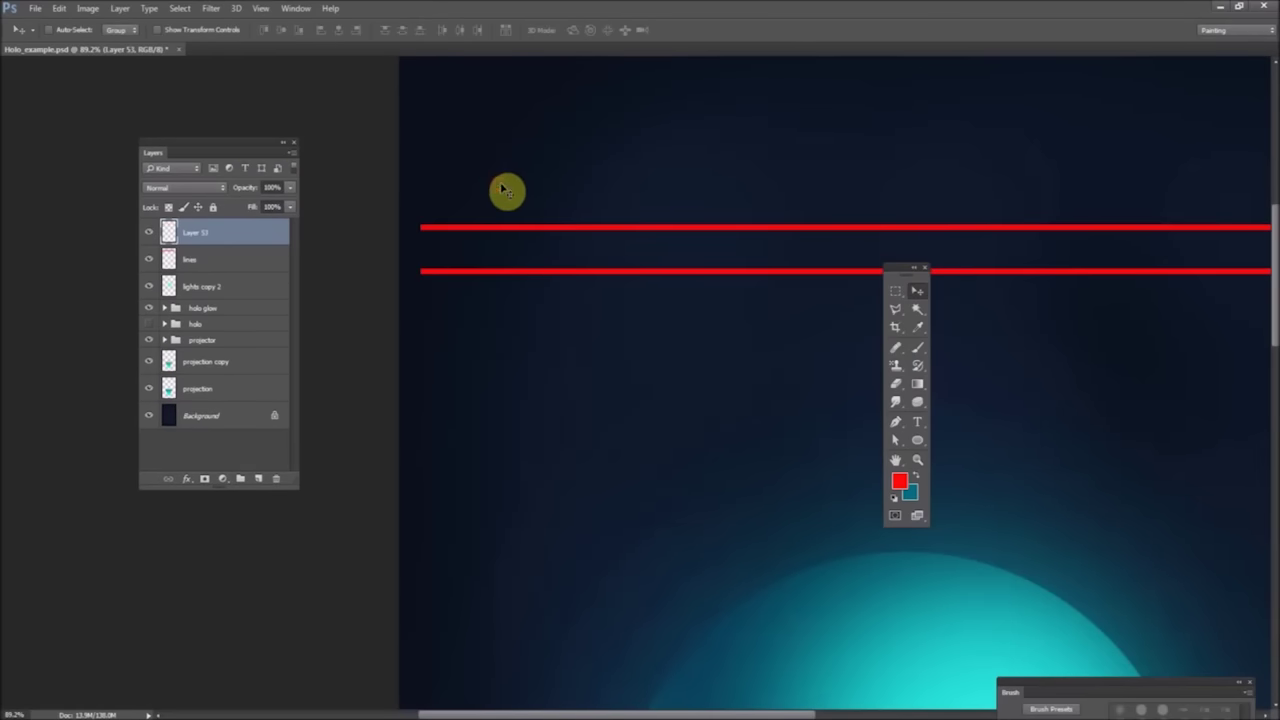
right_click(240, 230)
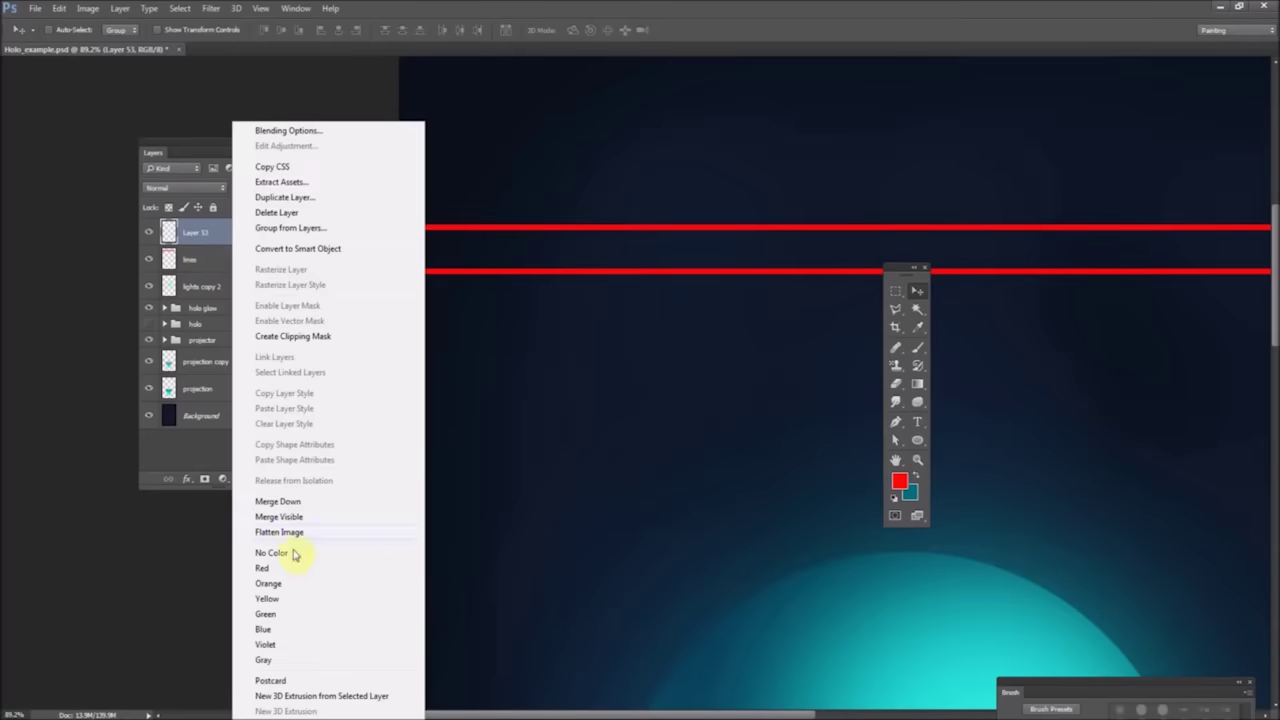
left_click(277, 501)
- Duplicate the pair of red lines, place the copy below it at the same spacing, and merge it down into lines
right_click(222, 236)
left_click(258, 197)
left_click(752, 236)
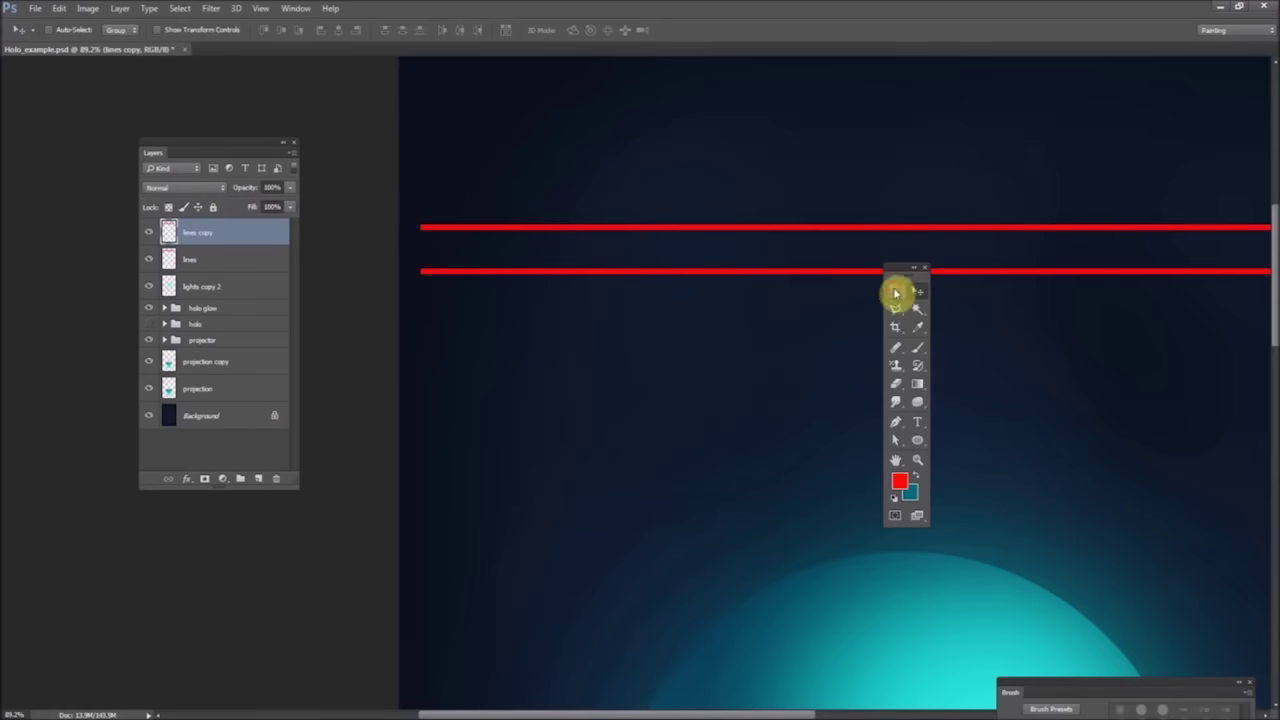
left_click_drag(457, 191, 468, 262)
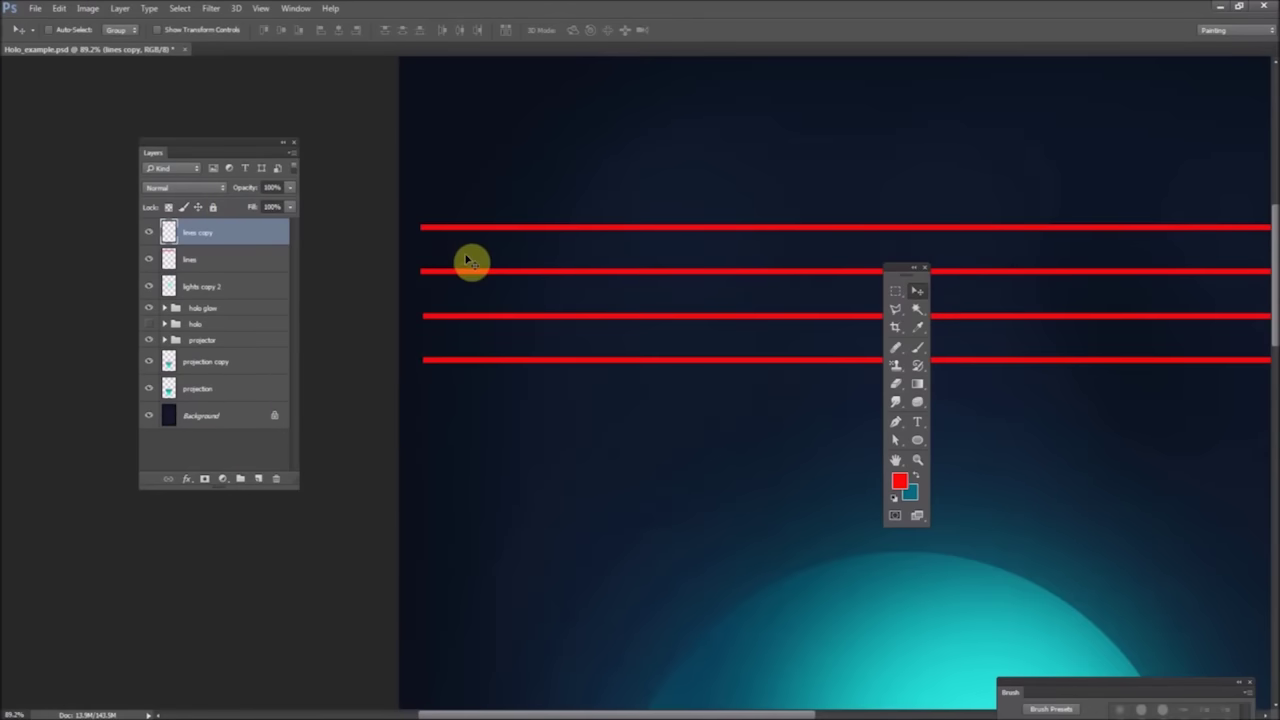
right_click(250, 228)
left_click(258, 503)
- Duplicate the four red lines, place the copy below them at matching spacing, and merge it down into lines
right_click(228, 236)
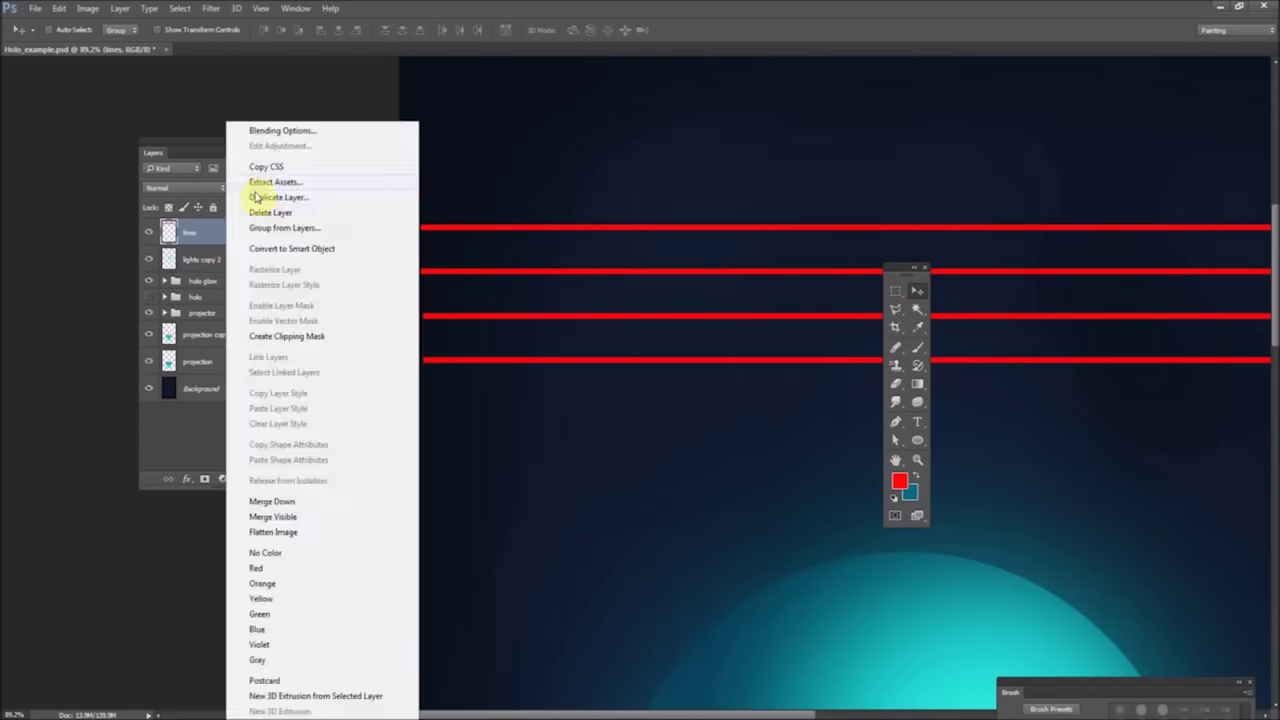
left_click(258, 197)
left_click(752, 229)
left_click_drag(457, 262, 425, 348)
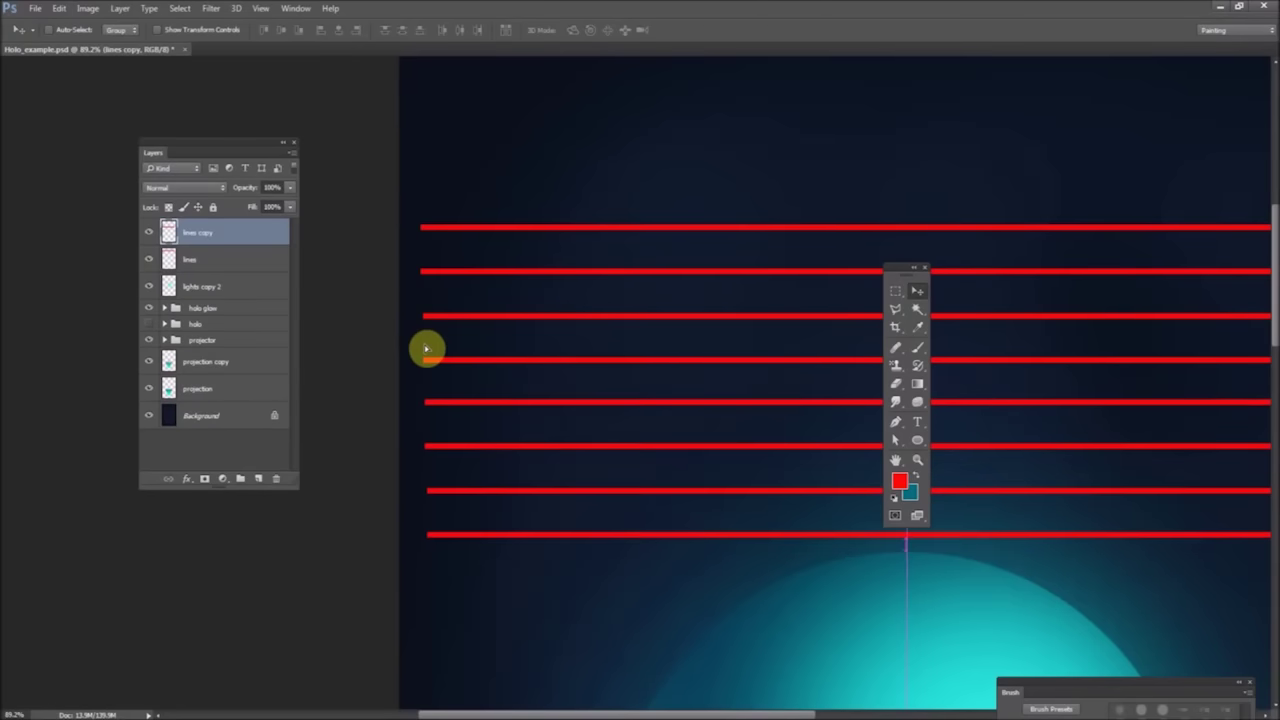
right_click(219, 236)
left_click(265, 501)
- Duplicate the eight red lines, continue the pattern downward over the sphere with the copy, and merge it down into lines
right_click(220, 231)
left_click(262, 197)
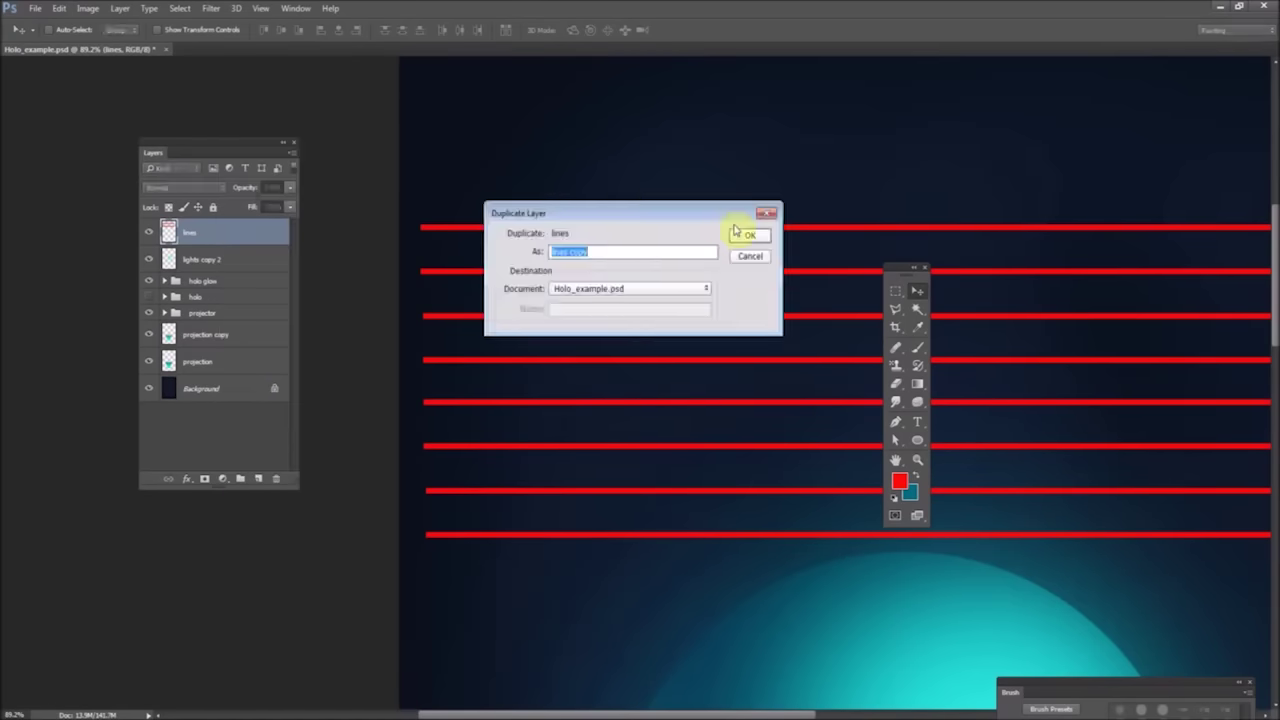
left_click(745, 229)
left_click_drag(531, 194, 477, 354)
right_click(206, 233)
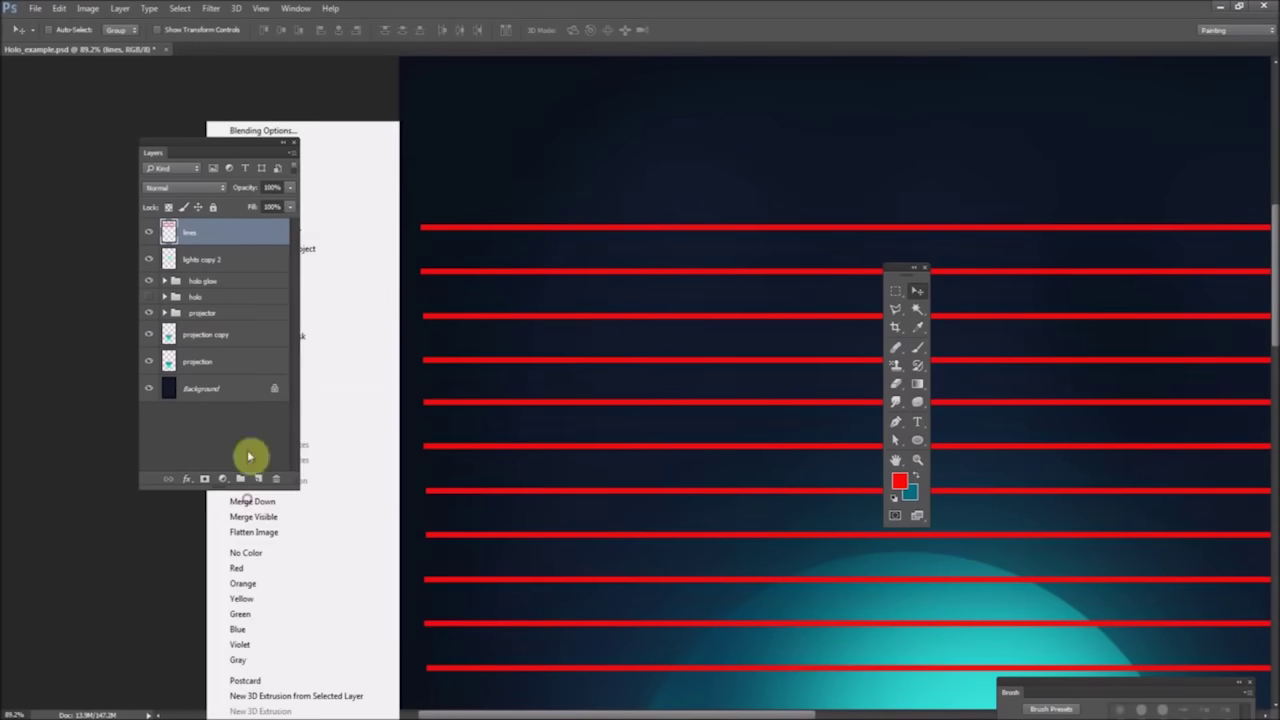
left_click(255, 412)
- Duplicate the lines layer and move the copy upward so its lines continue the pattern above the existing ones
right_click(206, 233)
left_click(239, 196)
left_click(749, 229)
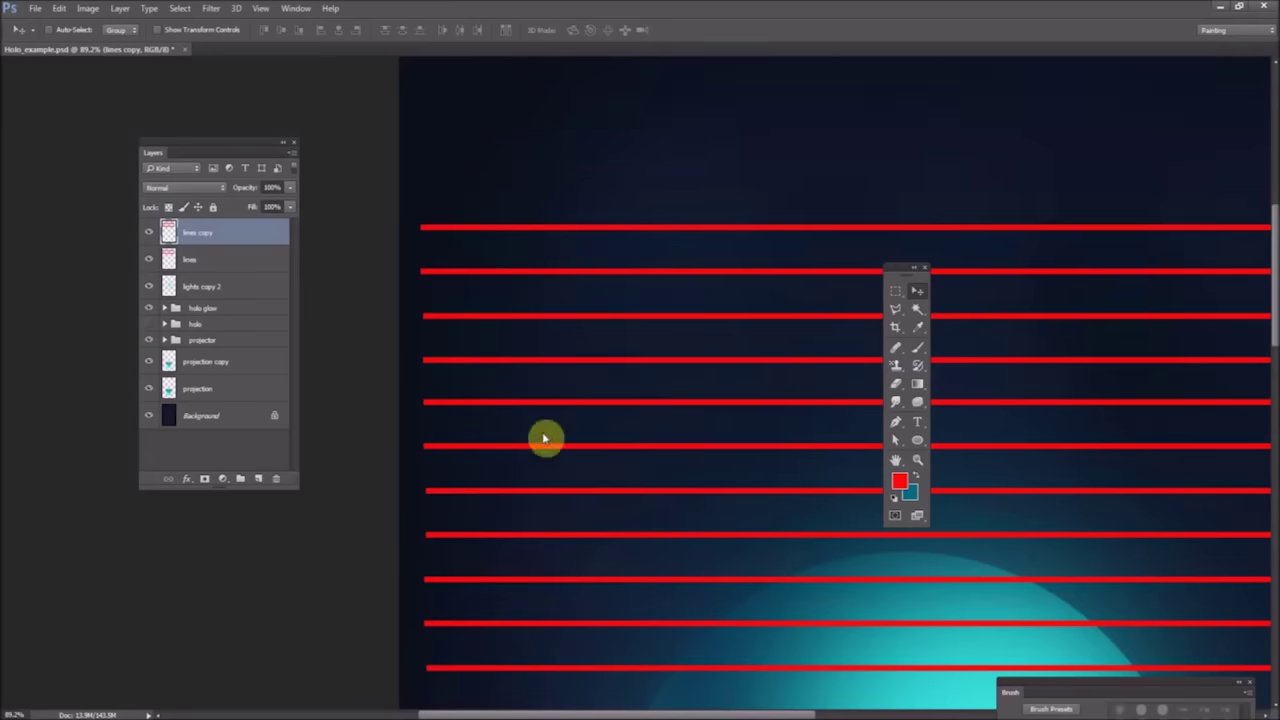
left_click_drag(543, 437, 421, 165)
key("Up")
key("Up")
key("Up")
key("Up")
key("Up")
key("Up")
key("Up")
key("Up")
key("Up")
key("Up")
key("Up")
key("Up")
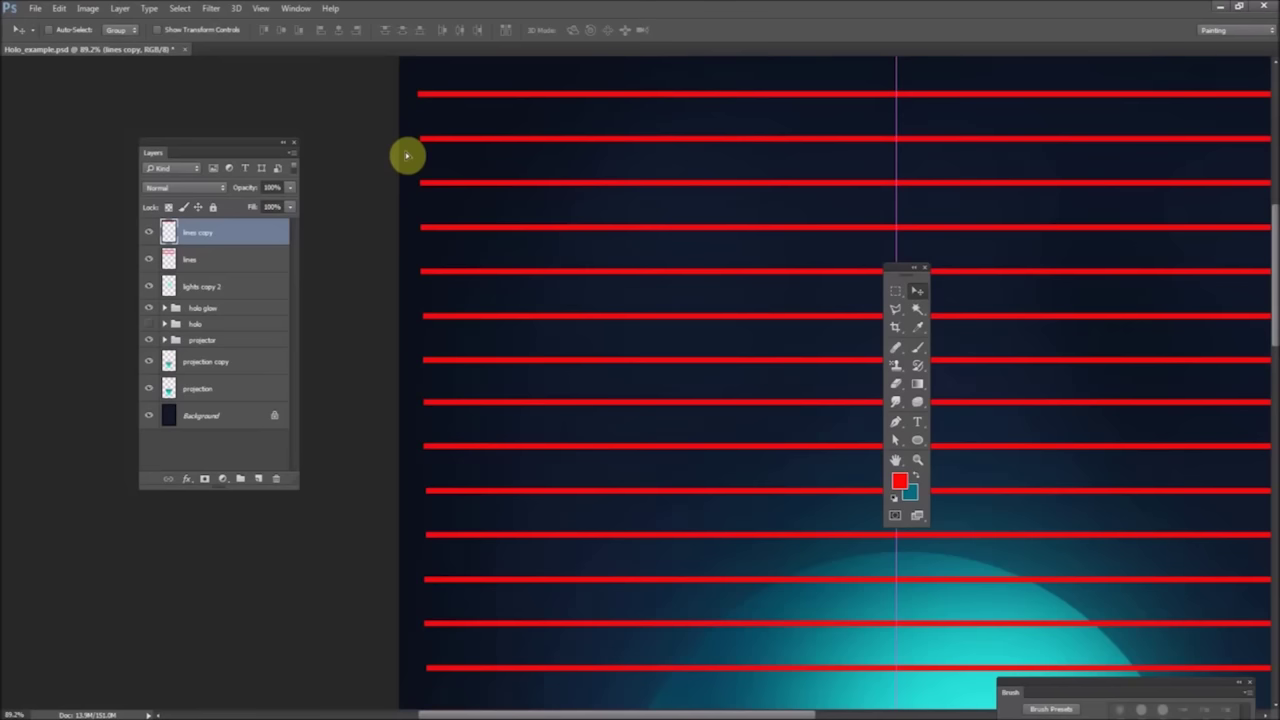
- Nudge the lines copy downward to even out the gap to the original lines, and merge the two layers
left_click(917, 465)
left_click(443, 200)
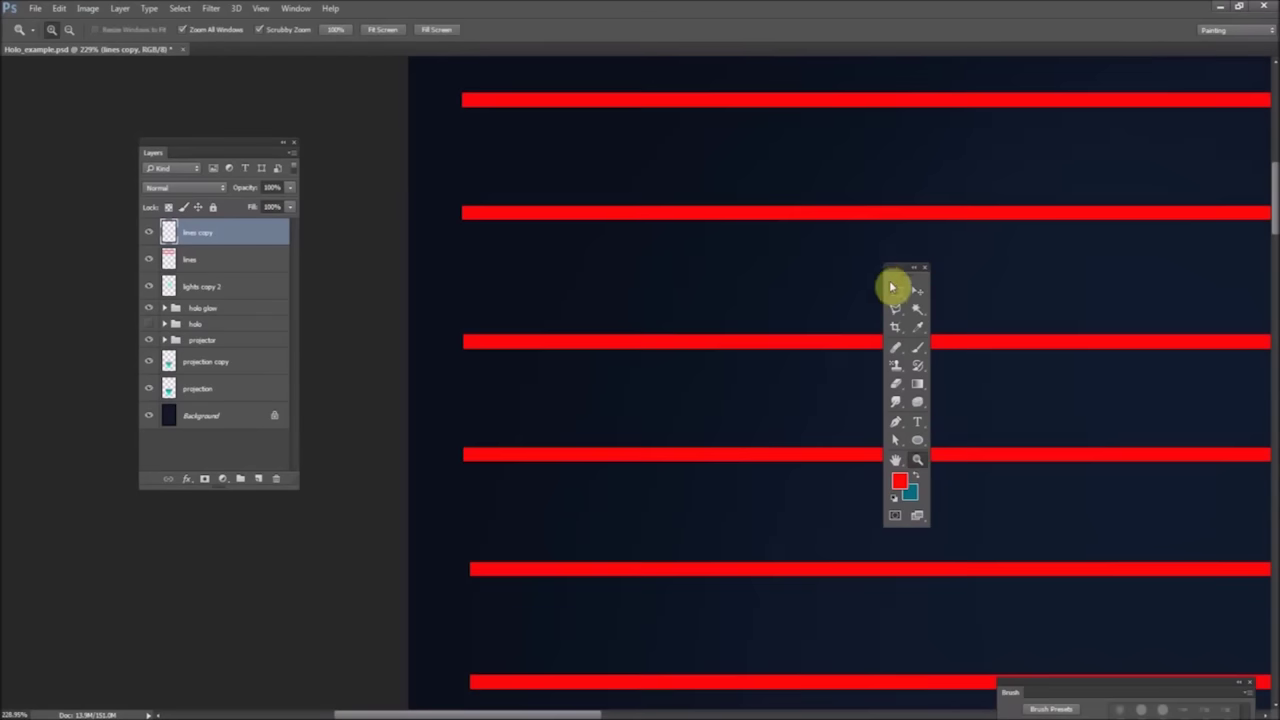
left_click(916, 290)
key("Down")
key("Down")
key("Down")
key("Down")
left_click(917, 459)
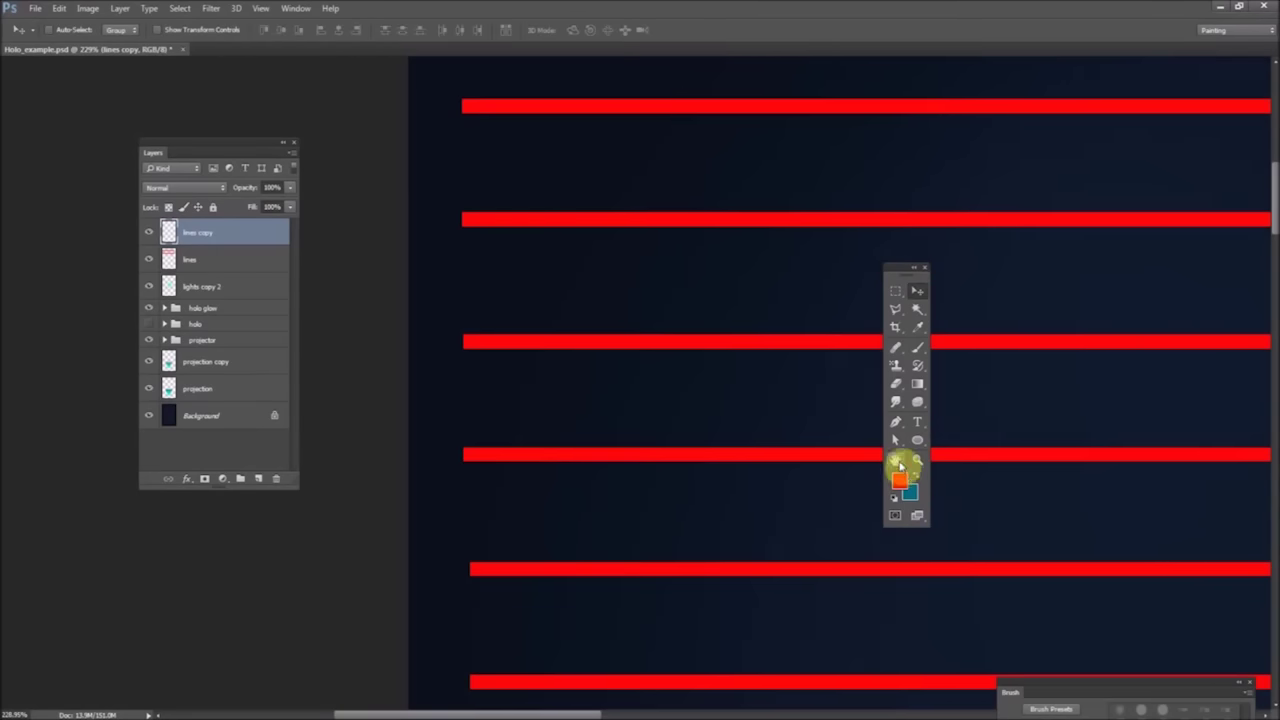
key("ctrl+0")
right_click(217, 260)
left_click(267, 500)
- Move the merged lines down, compress them with Free Transform to about 44% height, and position them over the canvas's upper half
left_click(916, 290)
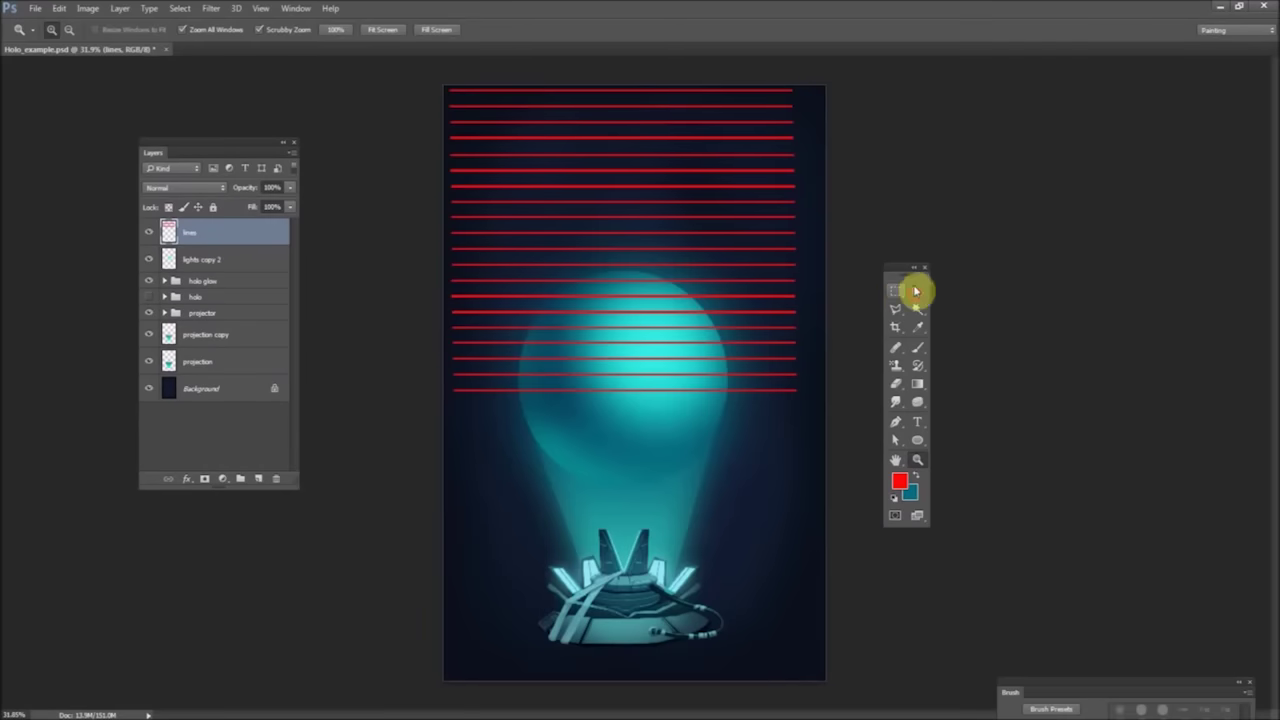
left_click_drag(558, 378, 591, 437)
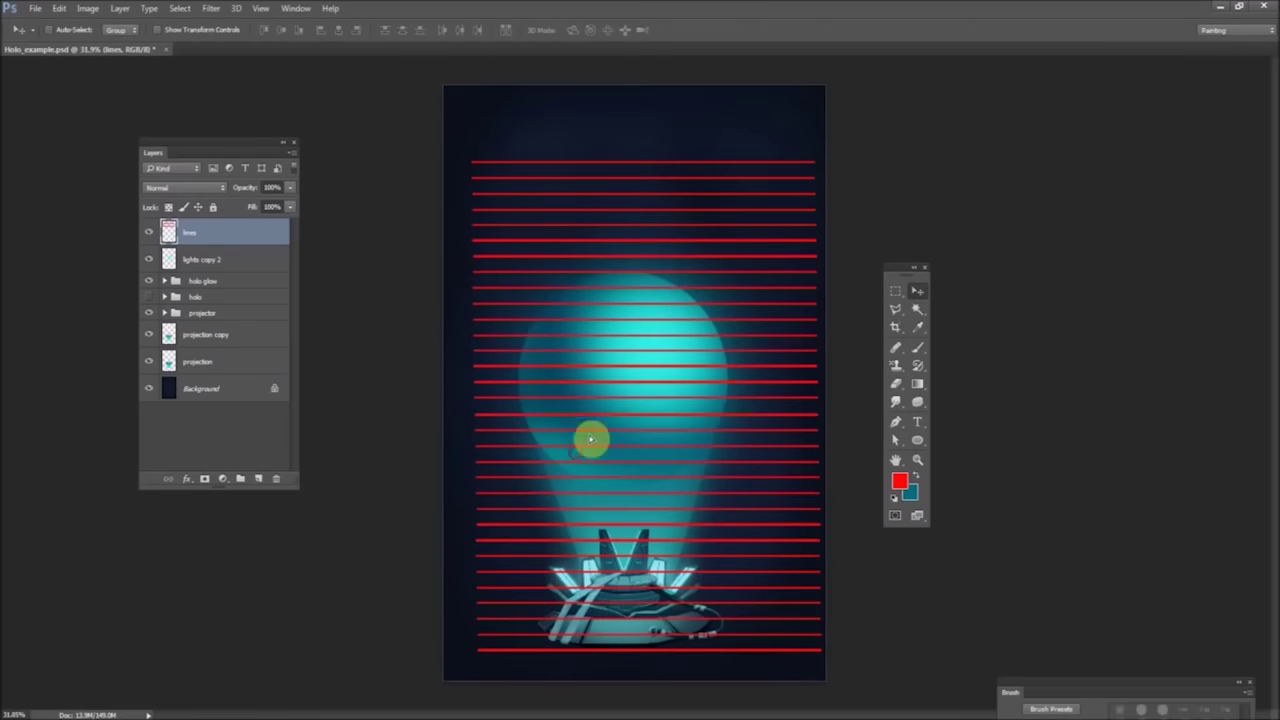
right_click(584, 281)
left_click(645, 420)
left_click_drag(646, 163, 620, 426)
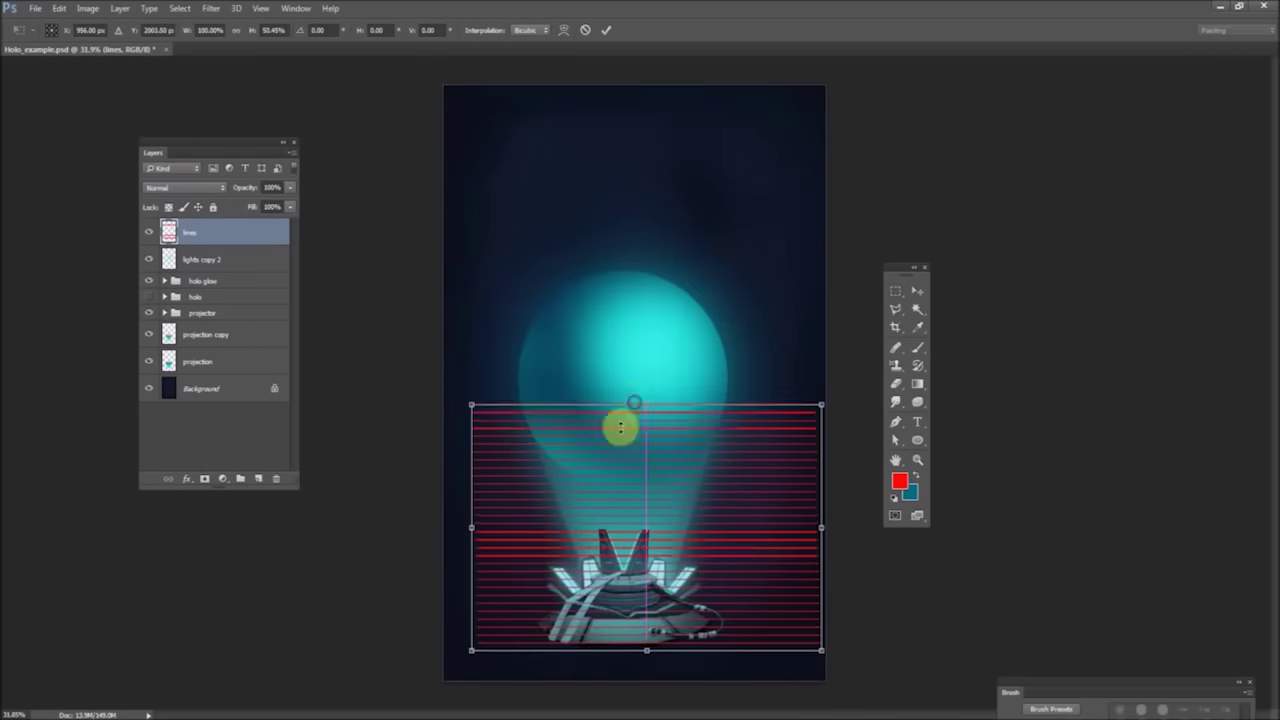
left_click_drag(586, 547, 580, 398)
left_click_drag(650, 505, 648, 473)
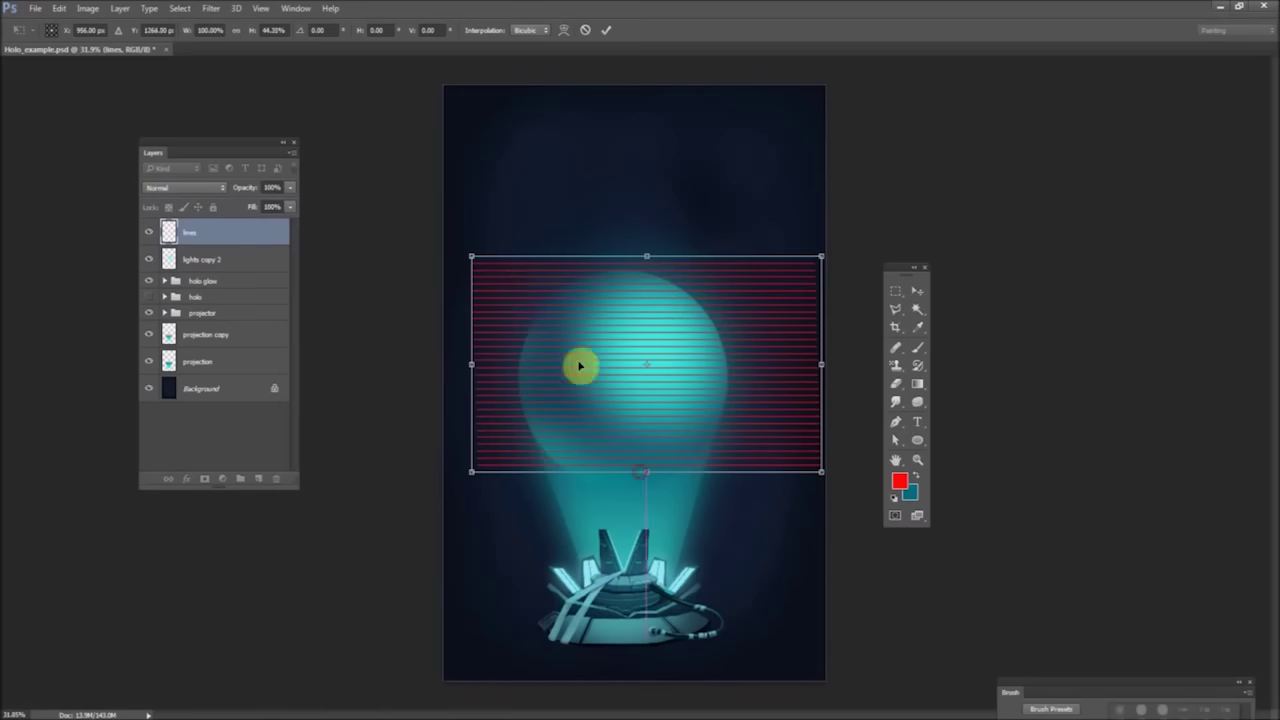
left_click_drag(529, 269, 524, 209)
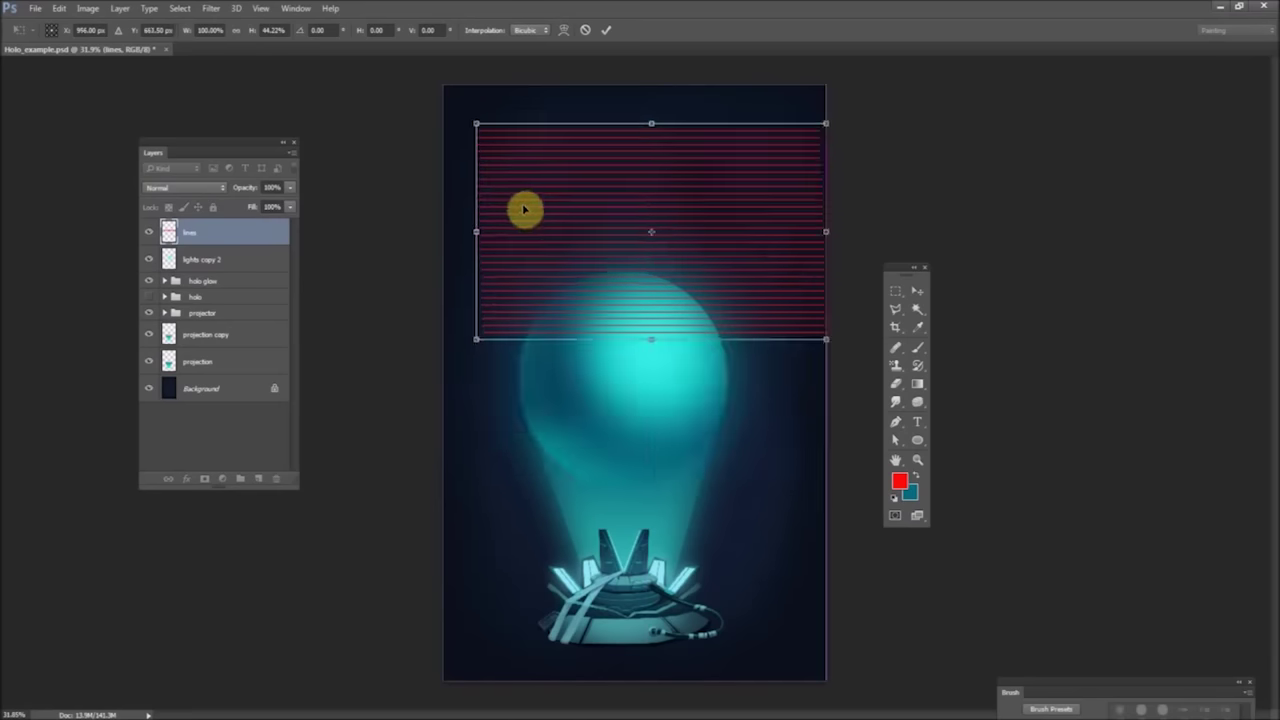
left_click(917, 290)
left_click(570, 266)
- Duplicate the compressed lines, extend the pattern downward with the copy, merge both layers, and position the lines over the sphere and projector
right_click(222, 236)
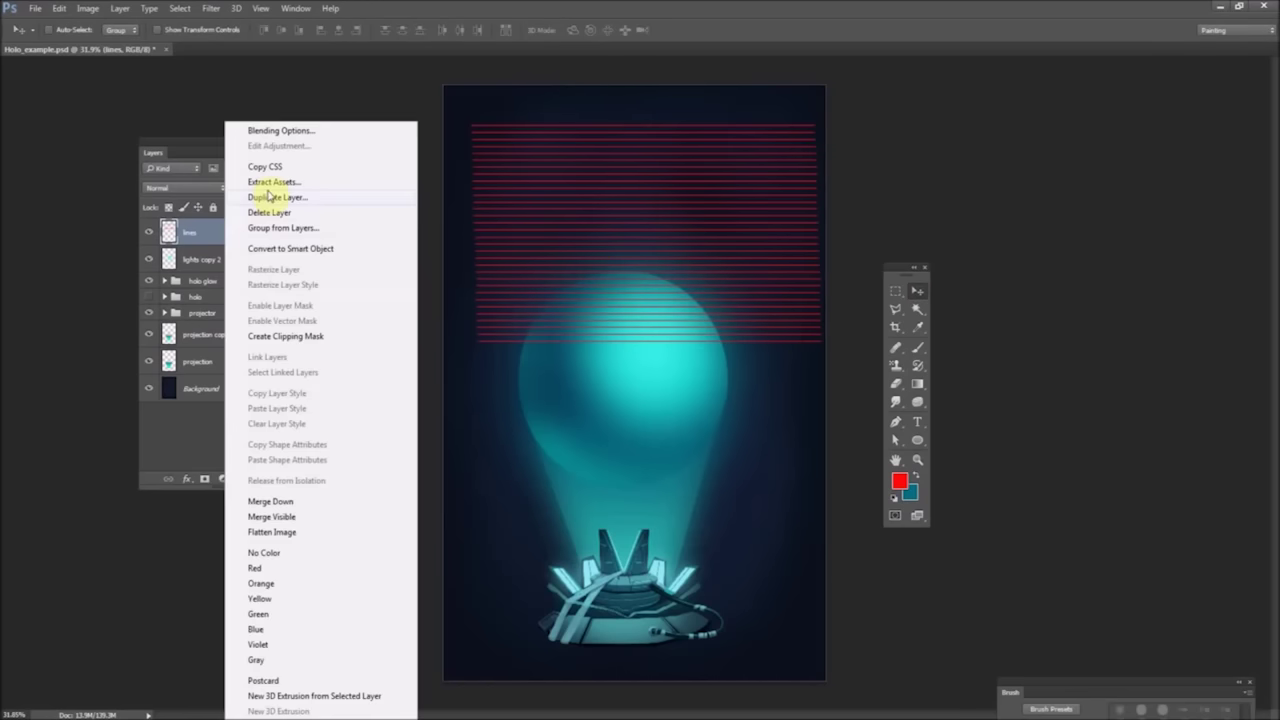
left_click(261, 199)
left_click(755, 237)
left_click_drag(598, 190, 603, 386)
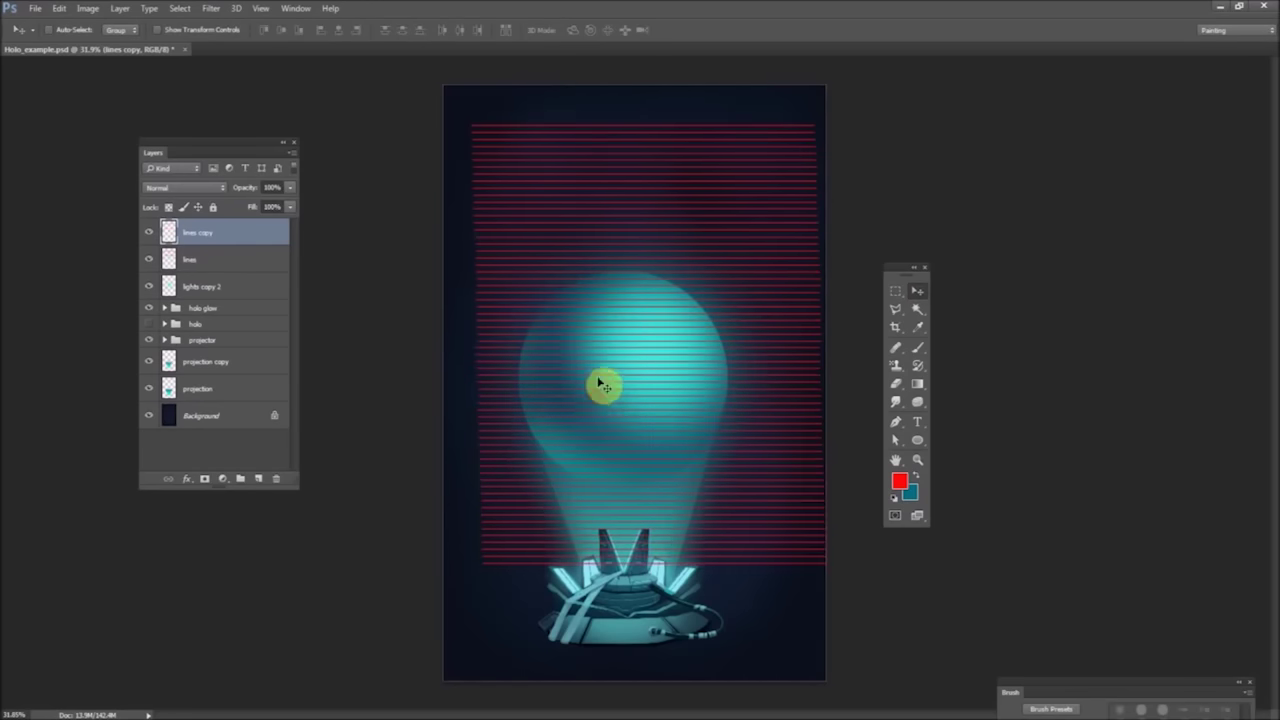
right_click(221, 236)
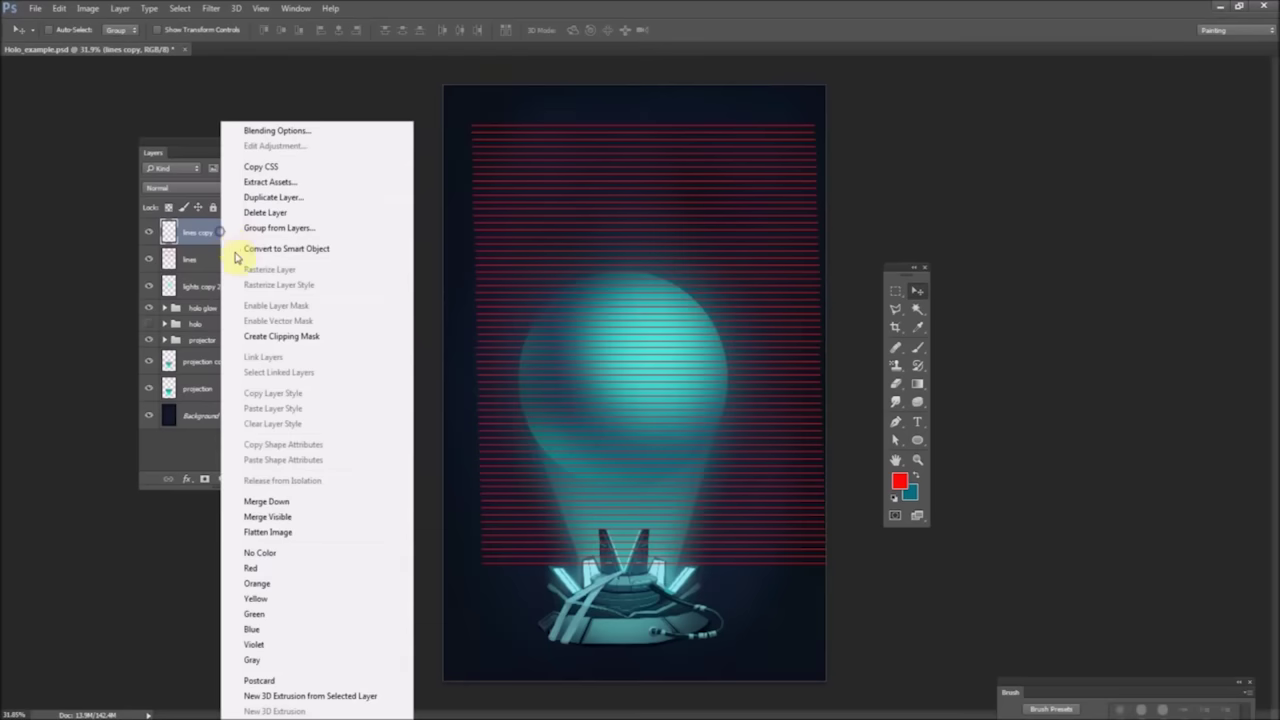
left_click(280, 501)
left_click_drag(563, 203, 541, 265)
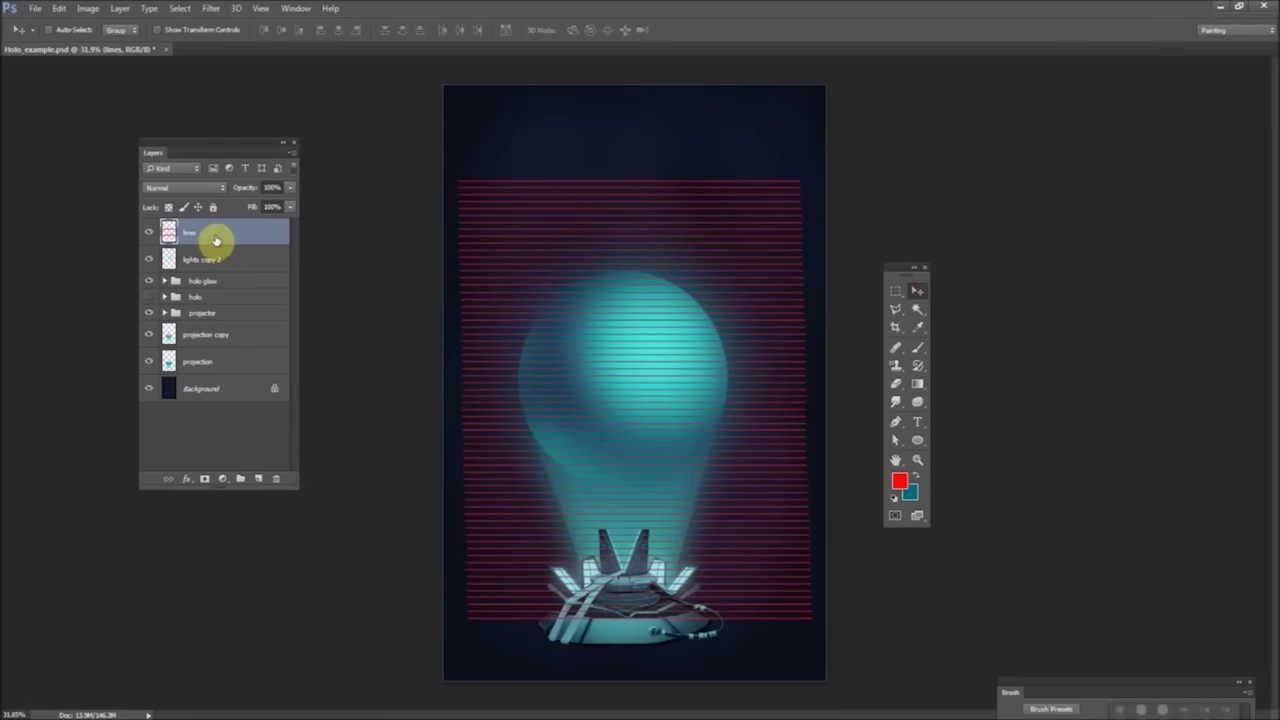
- Group the lights copy 2 layer with the holo glow and holo groups under the name "full holo"
right_click(215, 242)
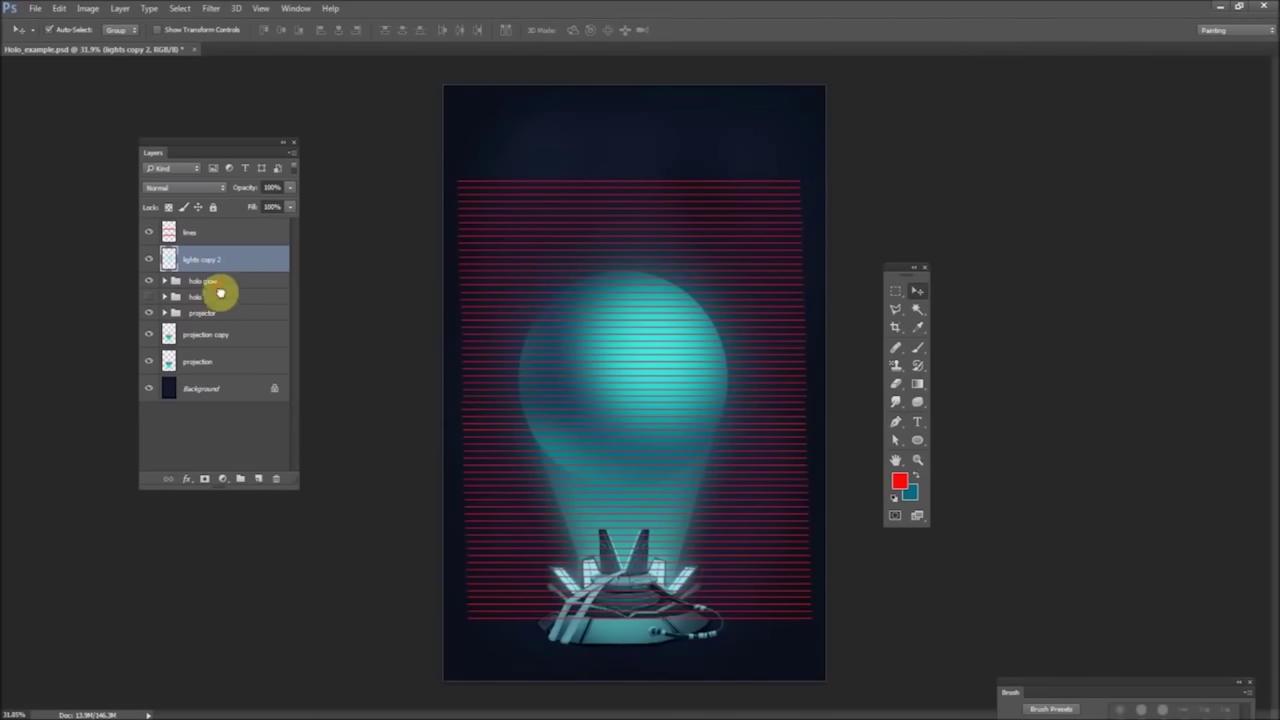
left_click(220, 292, "shift")
right_click(228, 268)
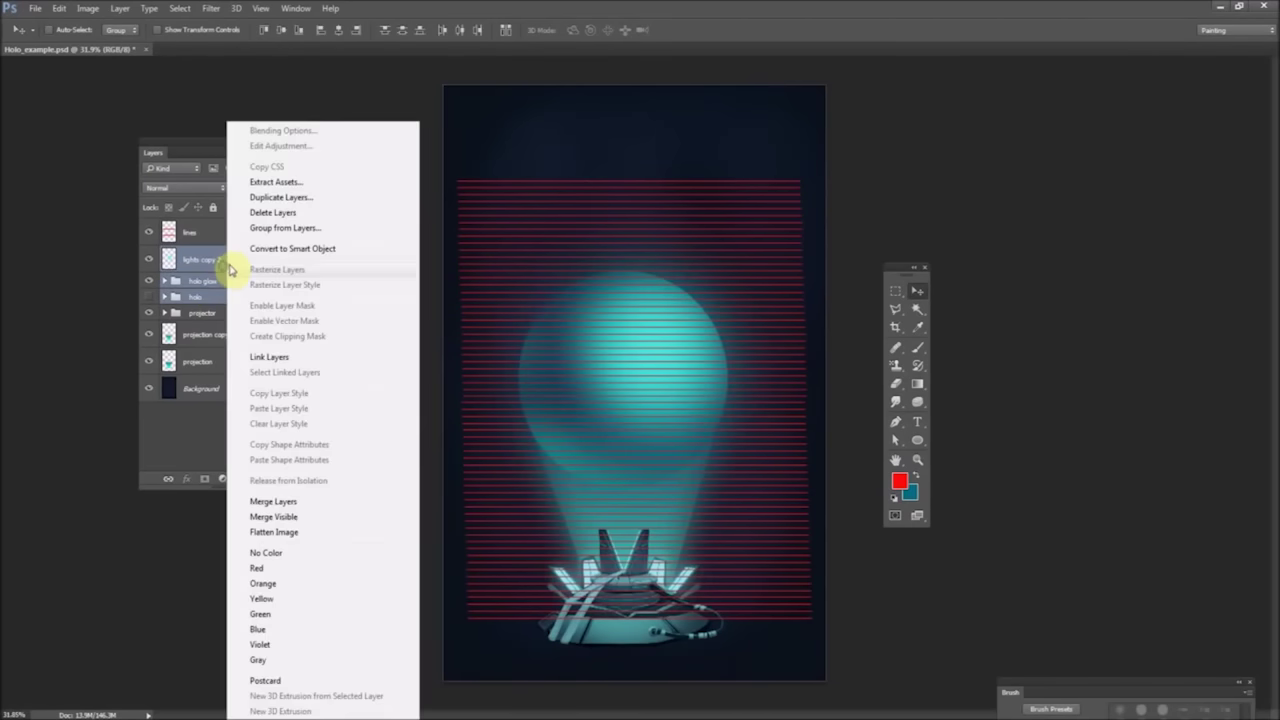
left_click(269, 228)
type("full holo")
key("Return")
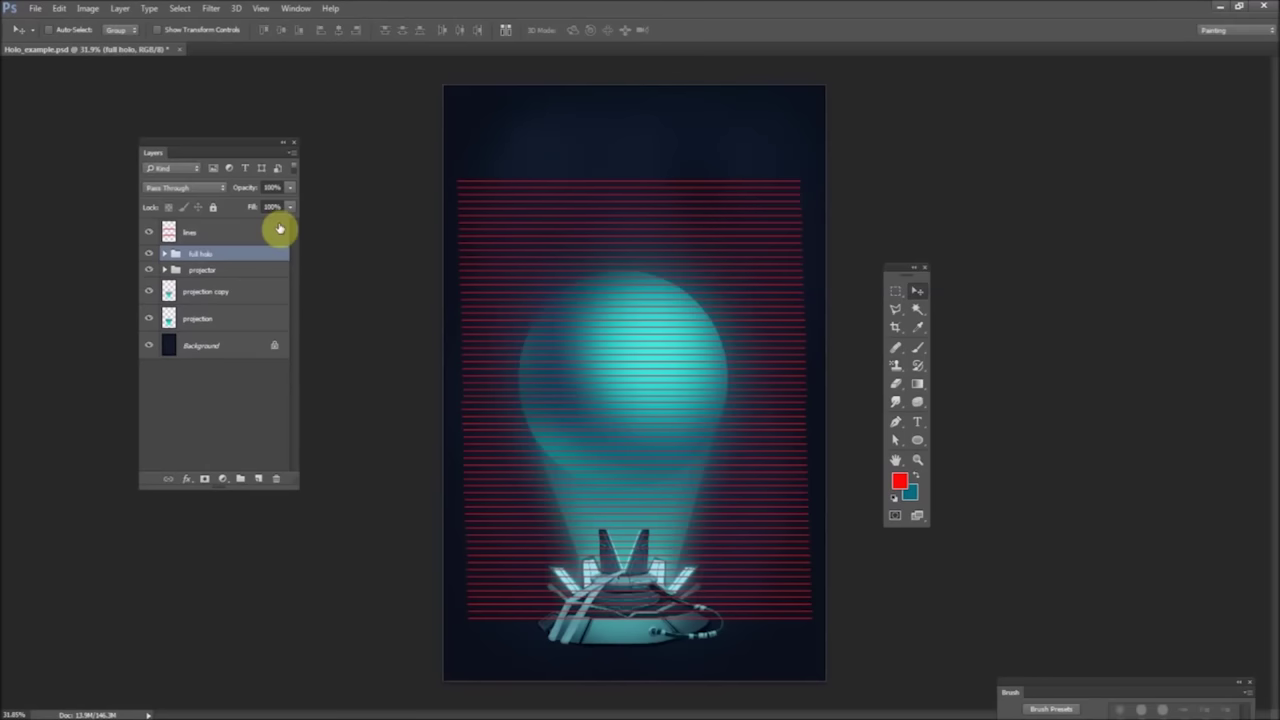
- Clip the lines layer to the full holo group with a clipping mask
right_click(228, 231)
left_click(207, 226)
right_click(221, 230)
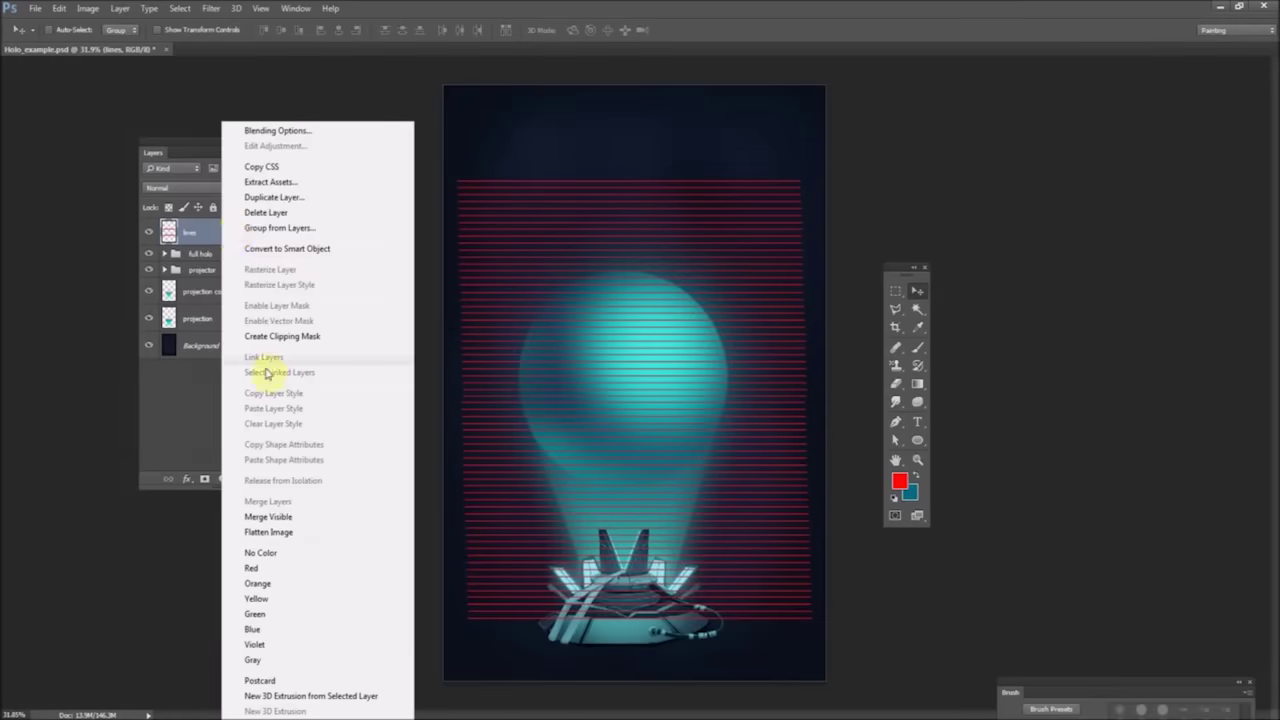
left_click(261, 336)
left_click(260, 336)
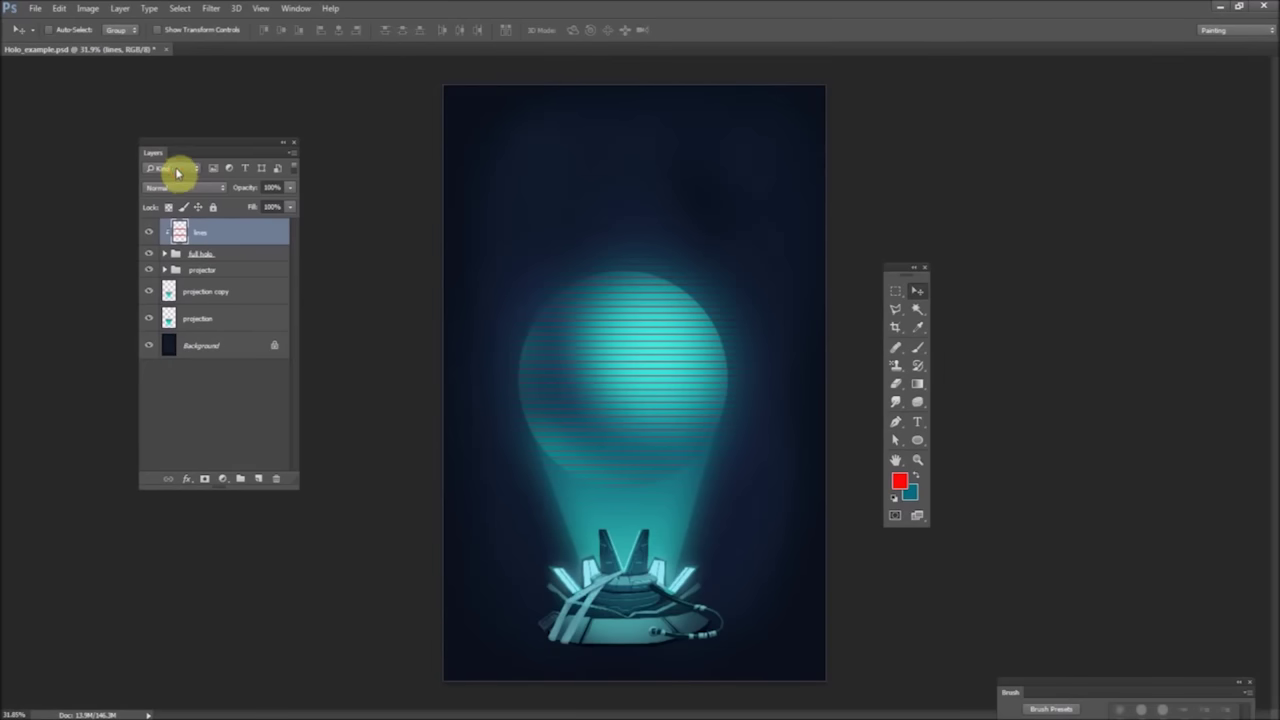
- Set the lines layer's blend mode to Subtract
left_click(175, 168)
left_click(175, 168)
left_click(171, 188)
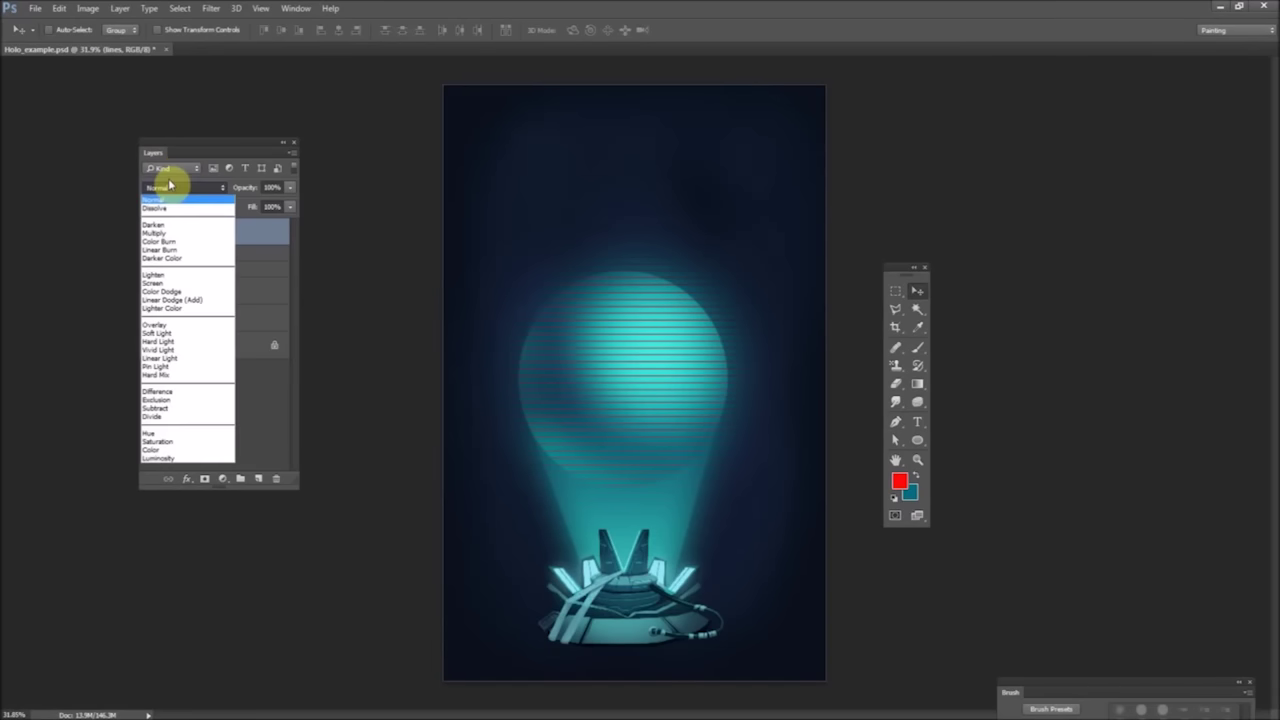
left_click(180, 410)
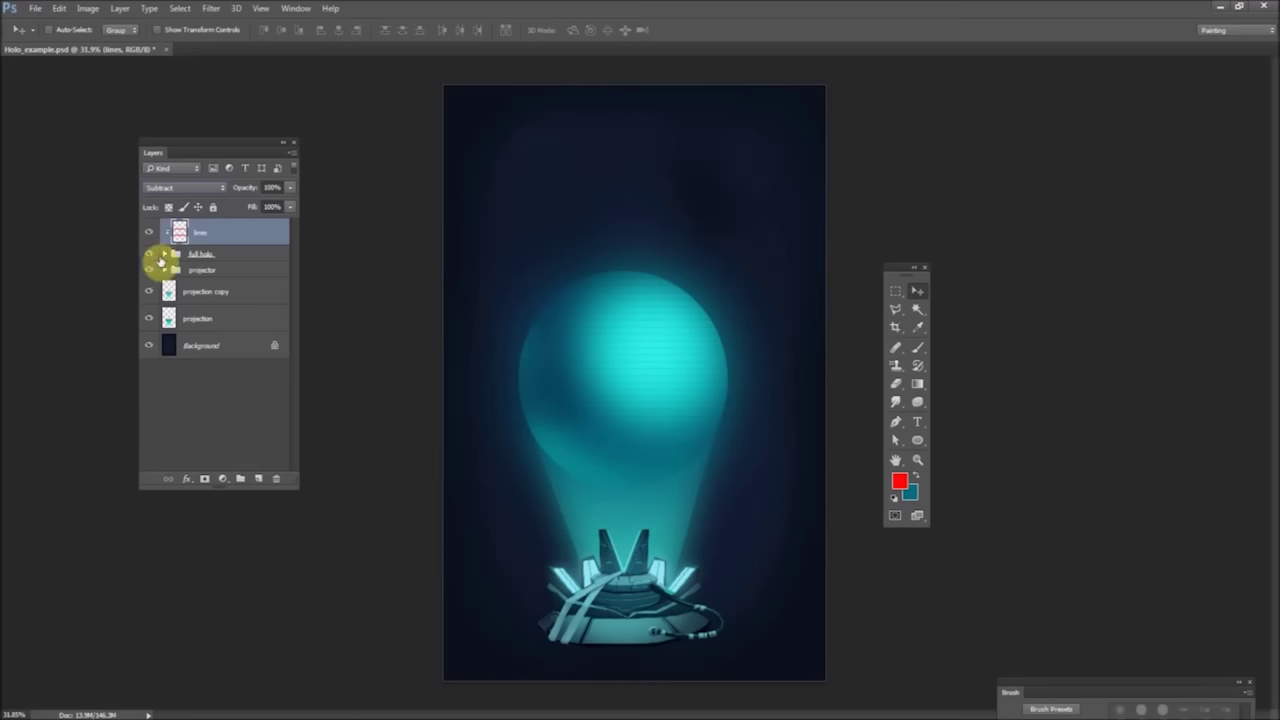
- Try adjusting the lines layer's colour with a Hue/Saturation adjustment
left_click(164, 255)
left_click(149, 275)
left_click(149, 275)
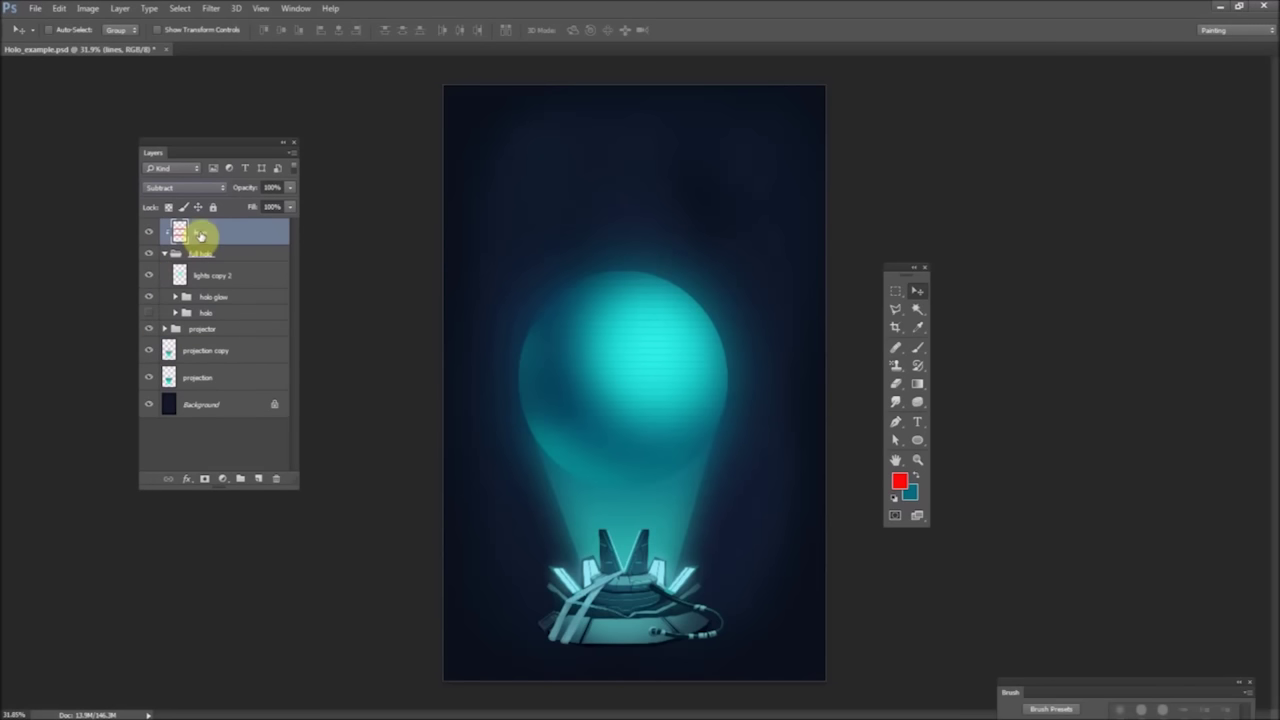
left_click(88, 9)
mouse_move(100, 43)
left_click(278, 116)
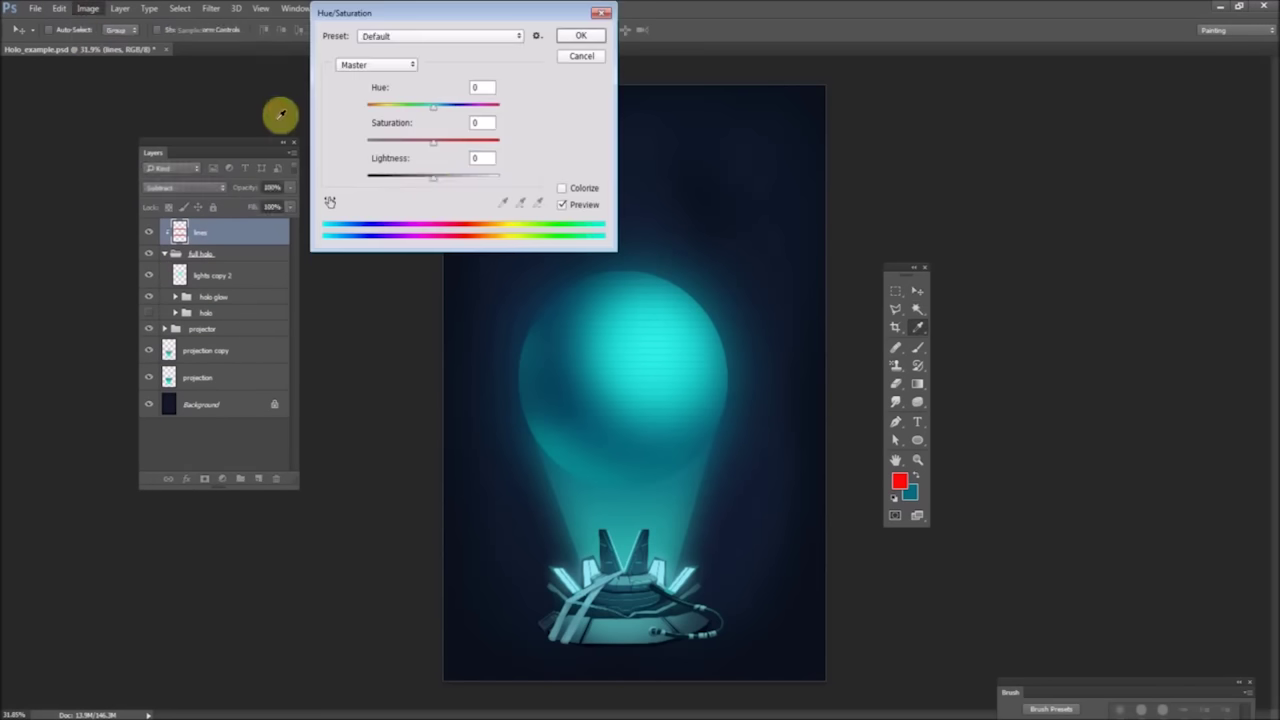
left_click_drag(433, 176, 432, 182)
key("Return")
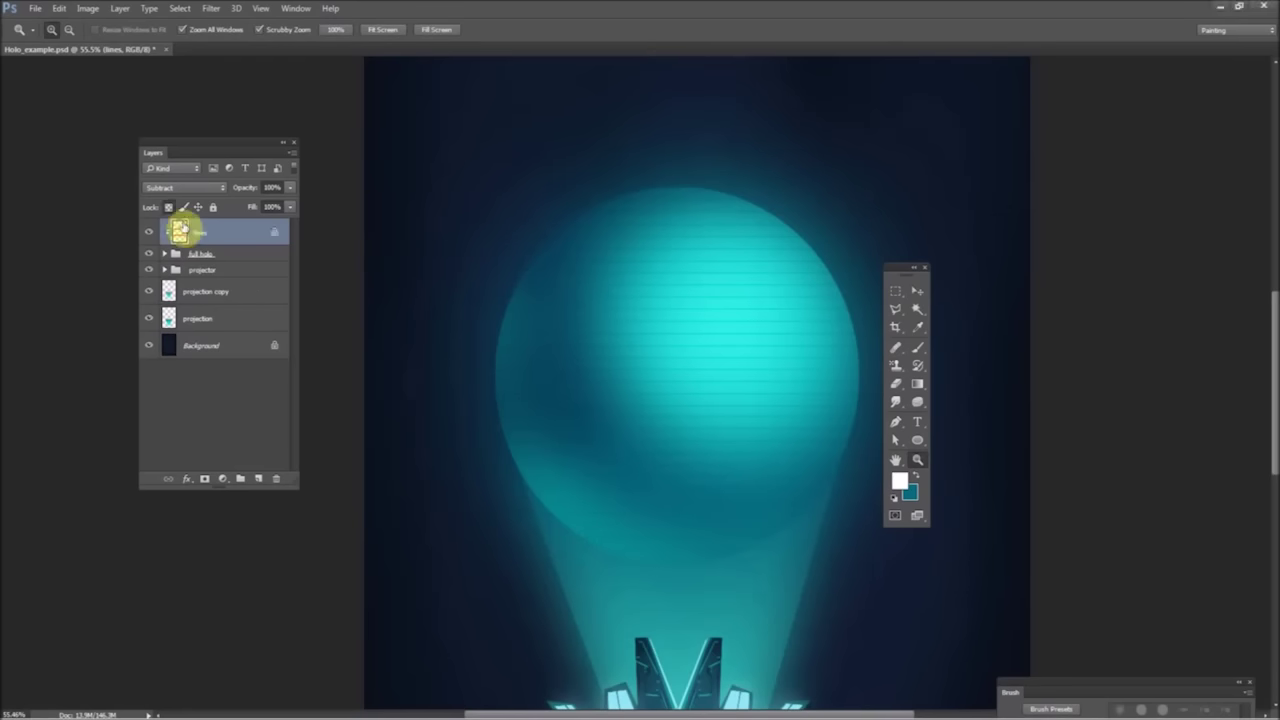
- Fill the scan lines with white while the layer's transparent pixels are locked
key("alt+BackSpace")
left_click(917, 290)
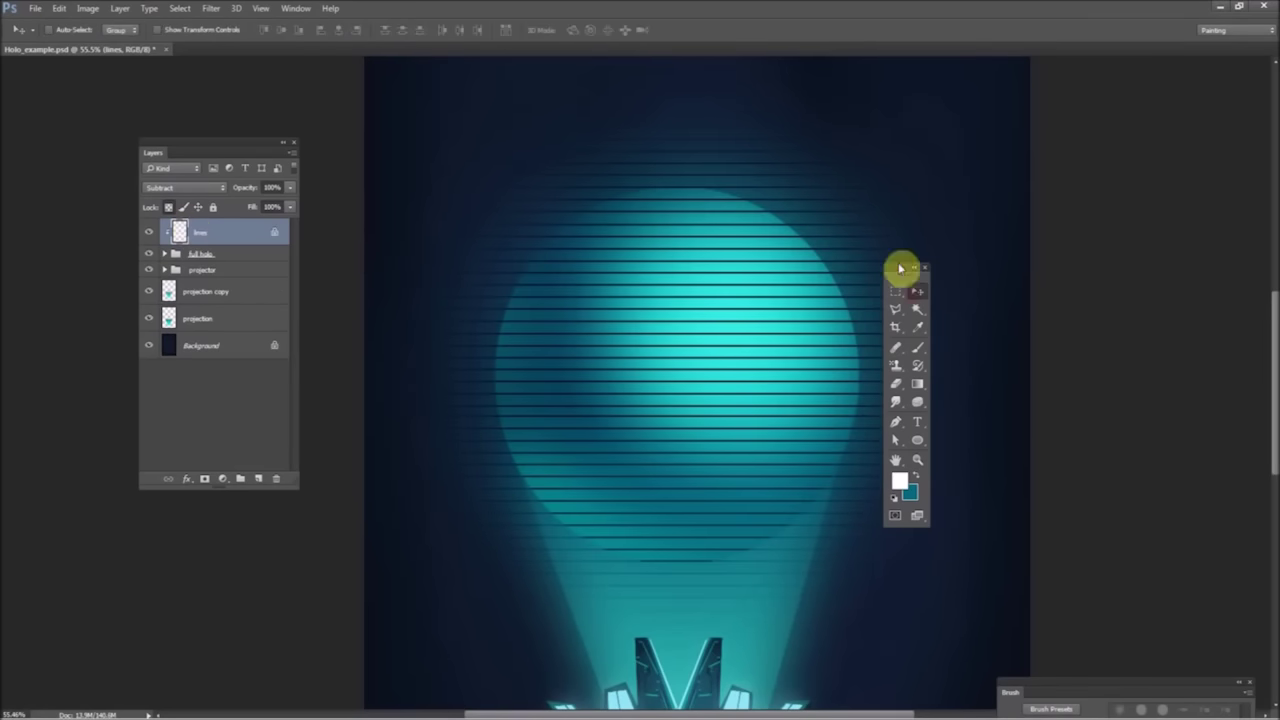
- Duplicate the lines layer and place the copy directly above the projection copy layer
right_click(222, 240)
left_click(255, 198)
left_click(745, 232)
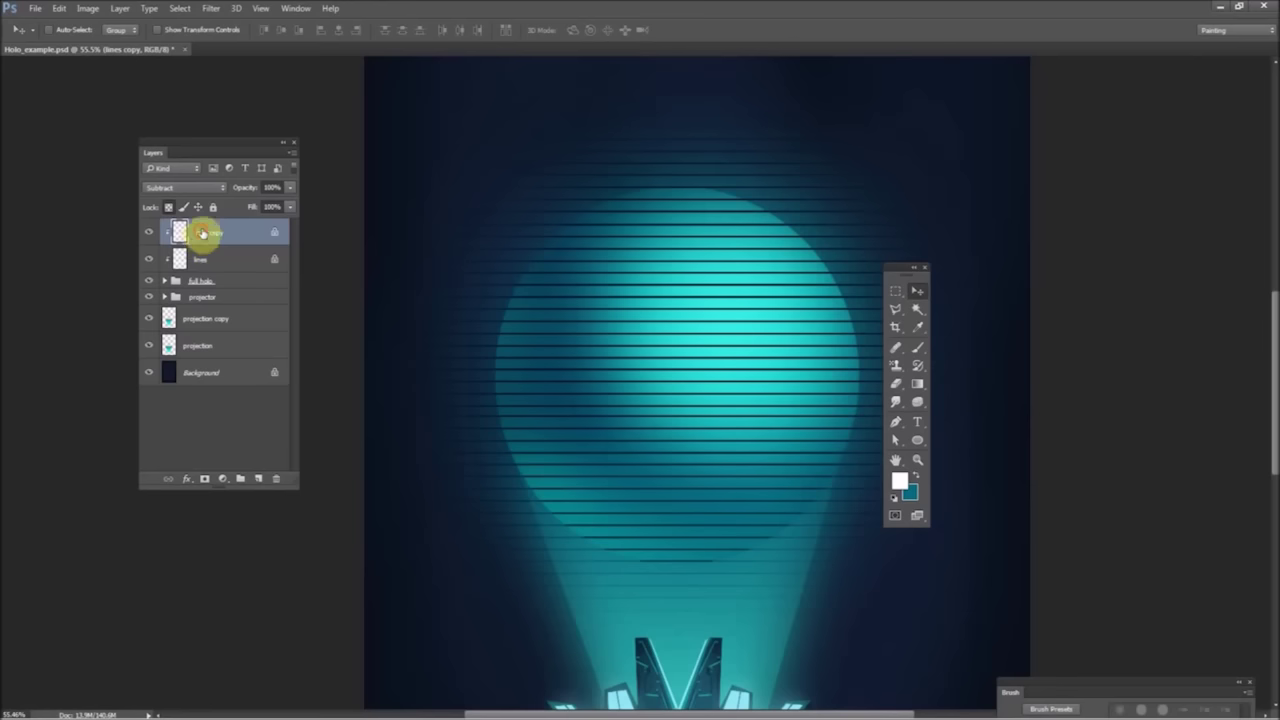
left_click_drag(178, 235, 222, 322)
- Merge the projection copy layer down into the projection layer
left_click(222, 322)
right_click(220, 322)
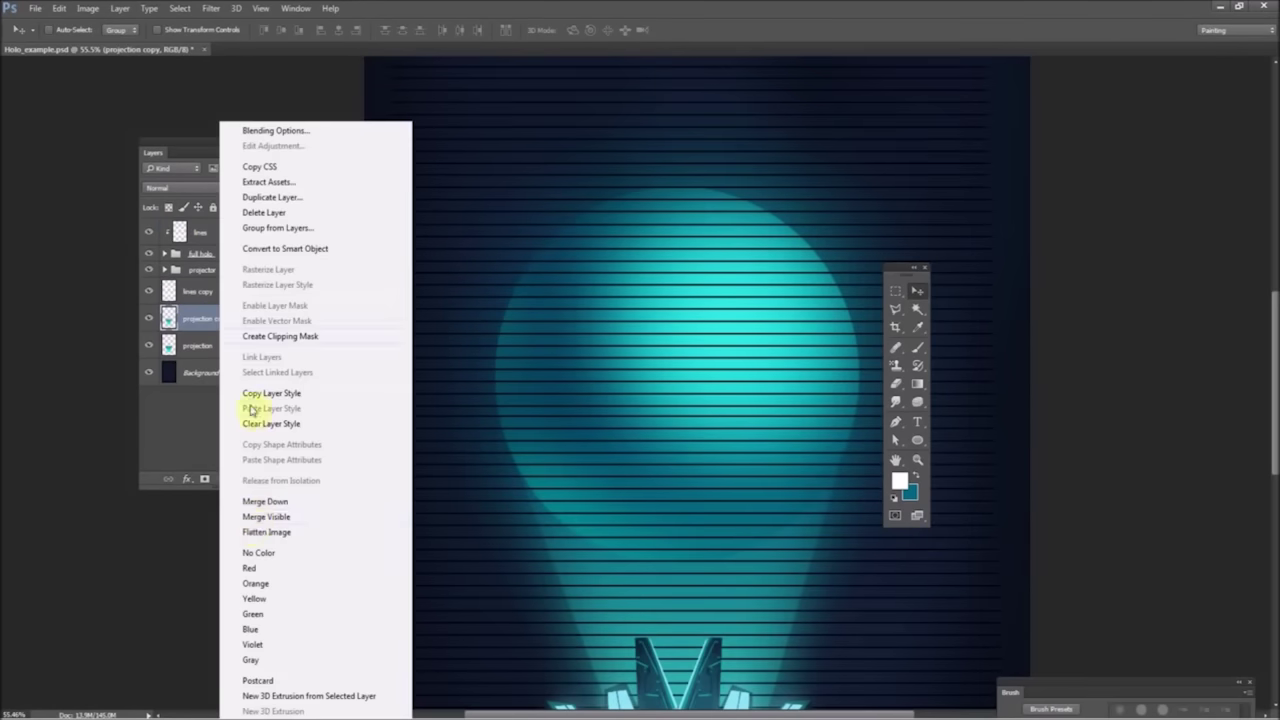
left_click(252, 502)
- Clip the lines copy layer to the merged projection layer with a clipping mask
right_click(198, 293)
left_click(234, 336)
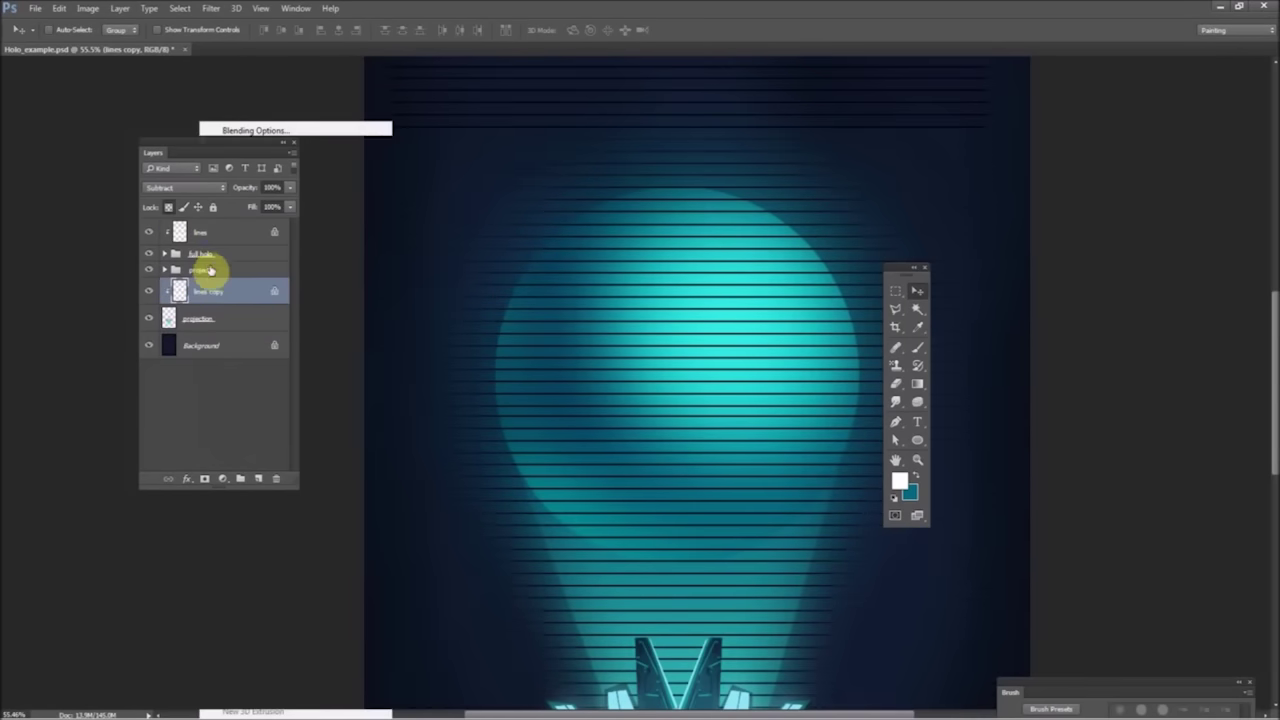
left_click(919, 463)
left_click_drag(726, 391, 645, 345)
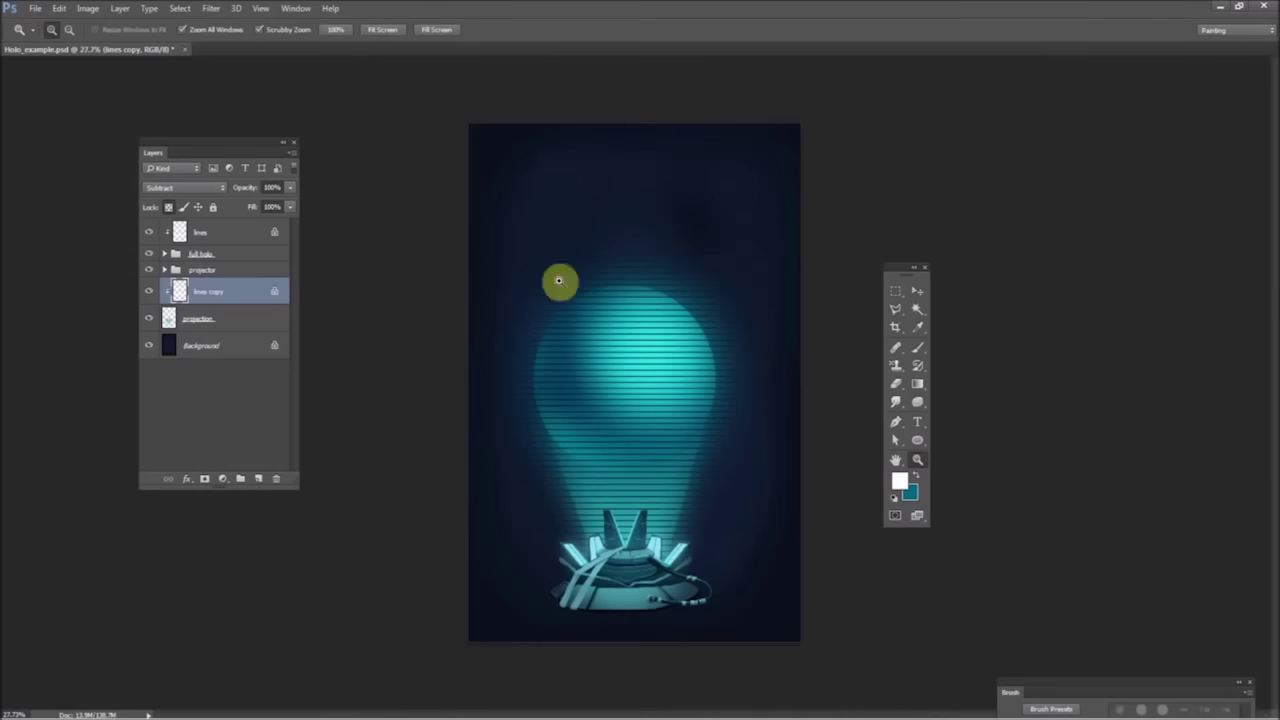
- Lower the opacity of the lines layer and set the lines copy layer's opacity to 36%
left_click(220, 232)
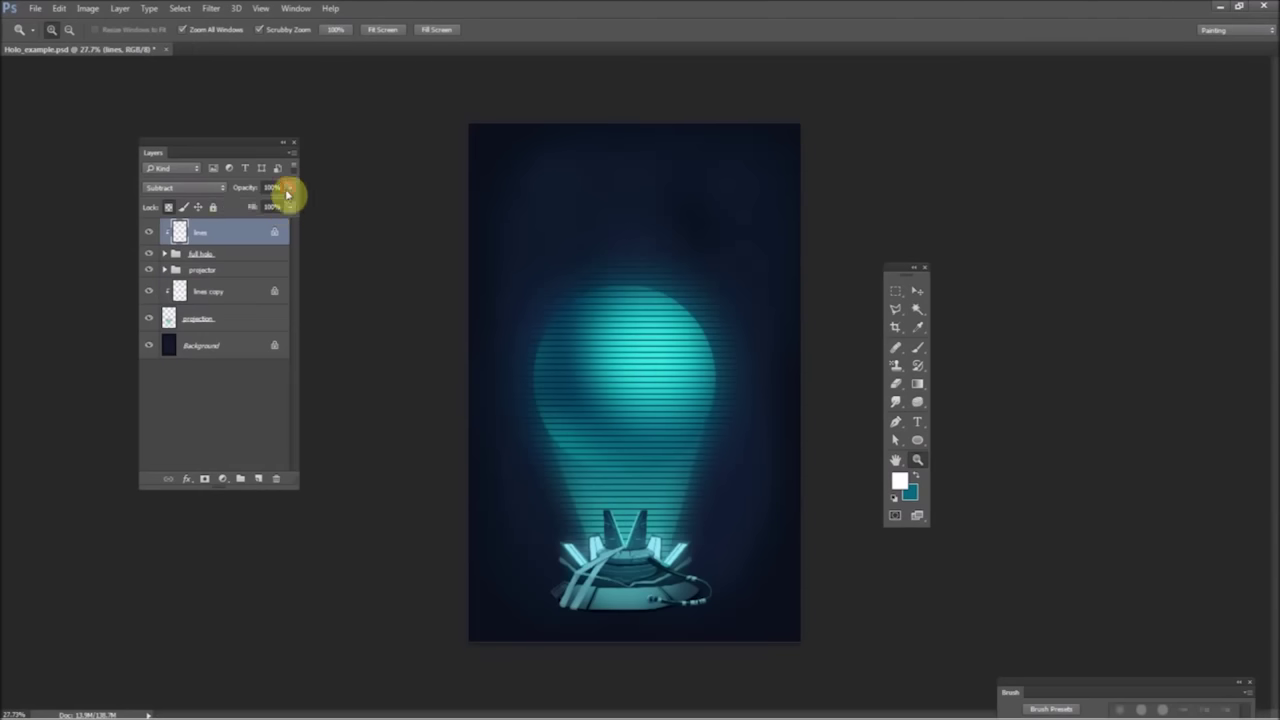
left_click_drag(290, 188, 233, 215)
left_click(215, 290)
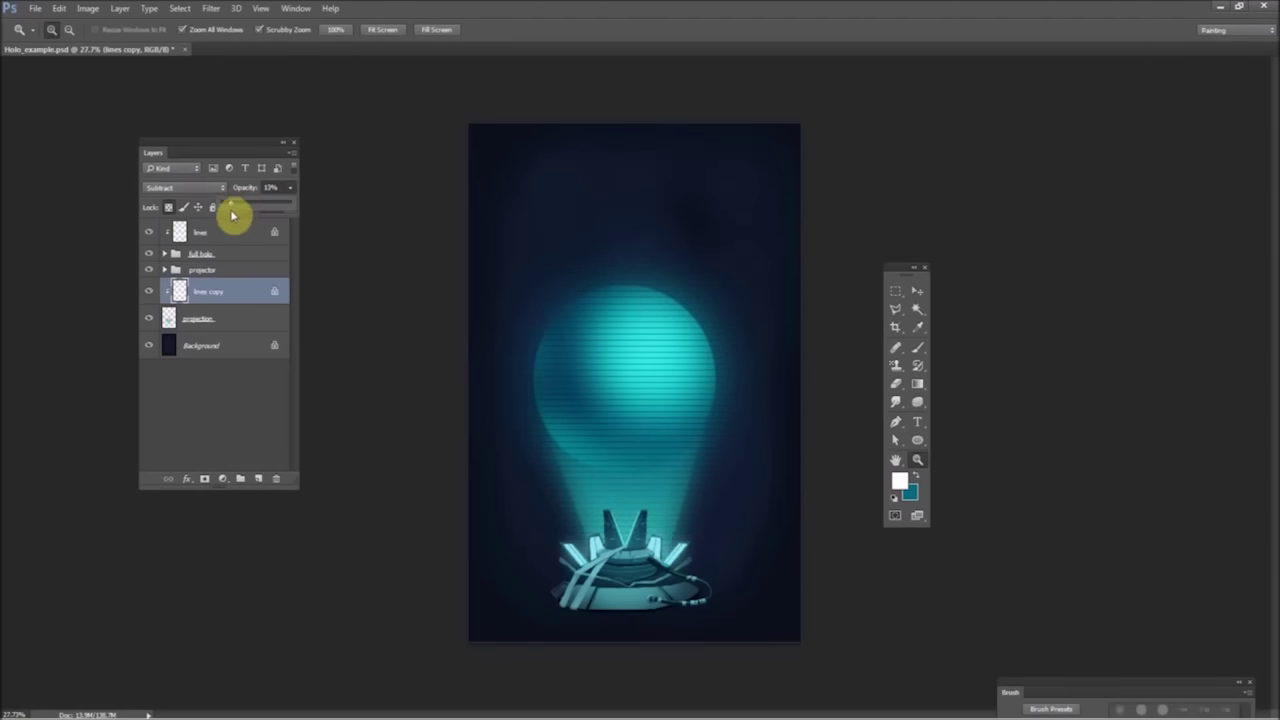
left_click(896, 291)
right_click(589, 438)
left_click(638, 576)
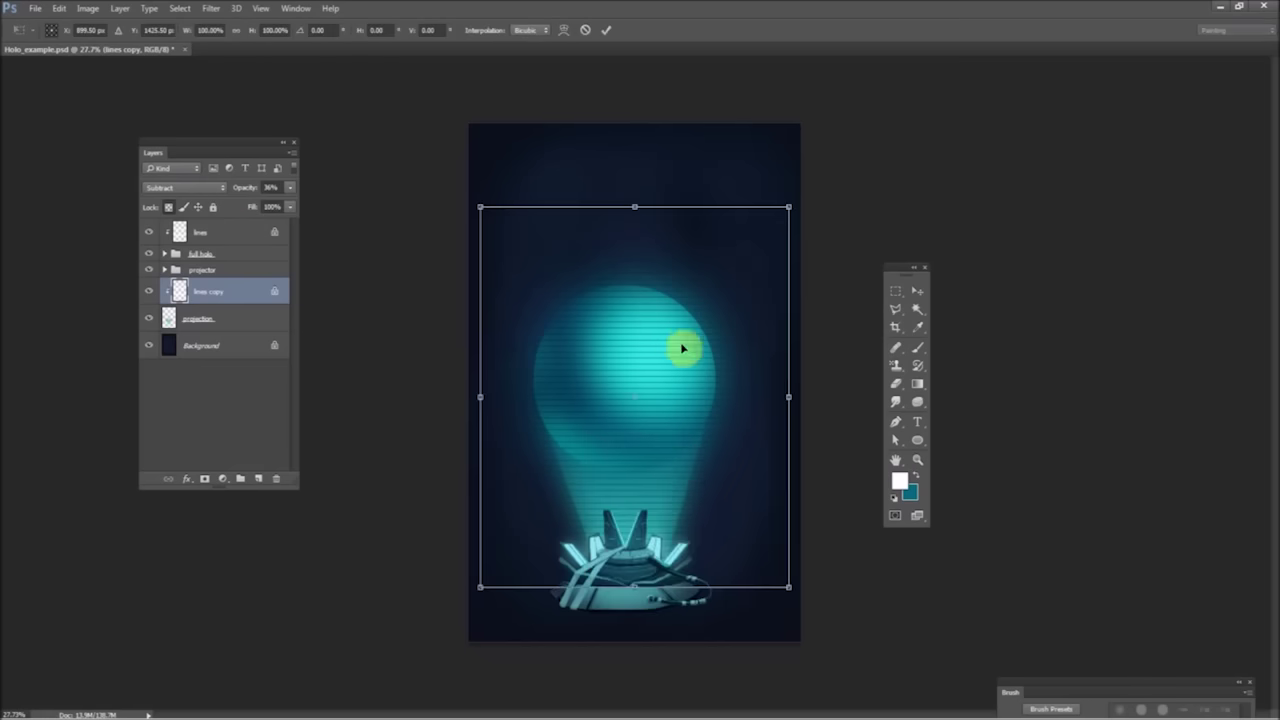
left_click(897, 292)
- Select the lower half of the lines copy and compress it to about 87% height with Free Transform
left_click_drag(781, 359, 468, 642)
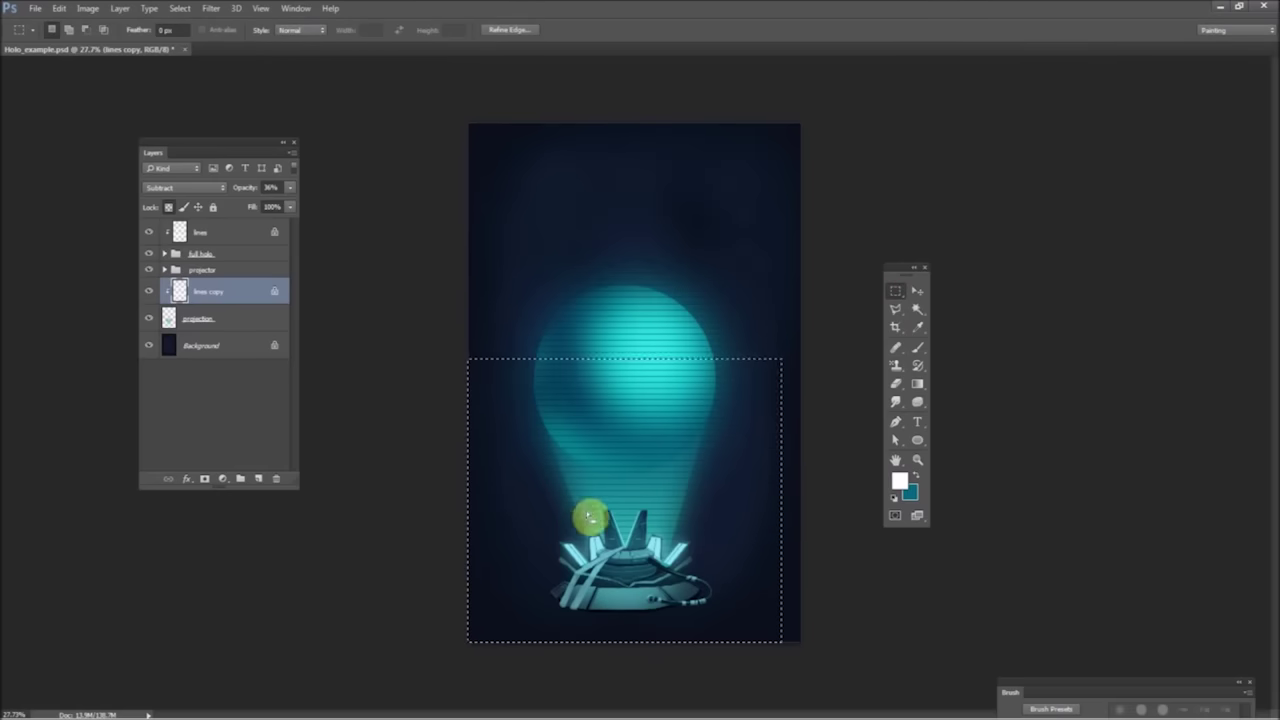
right_click(580, 528)
left_click(609, 374)
left_click_drag(623, 642, 611, 612)
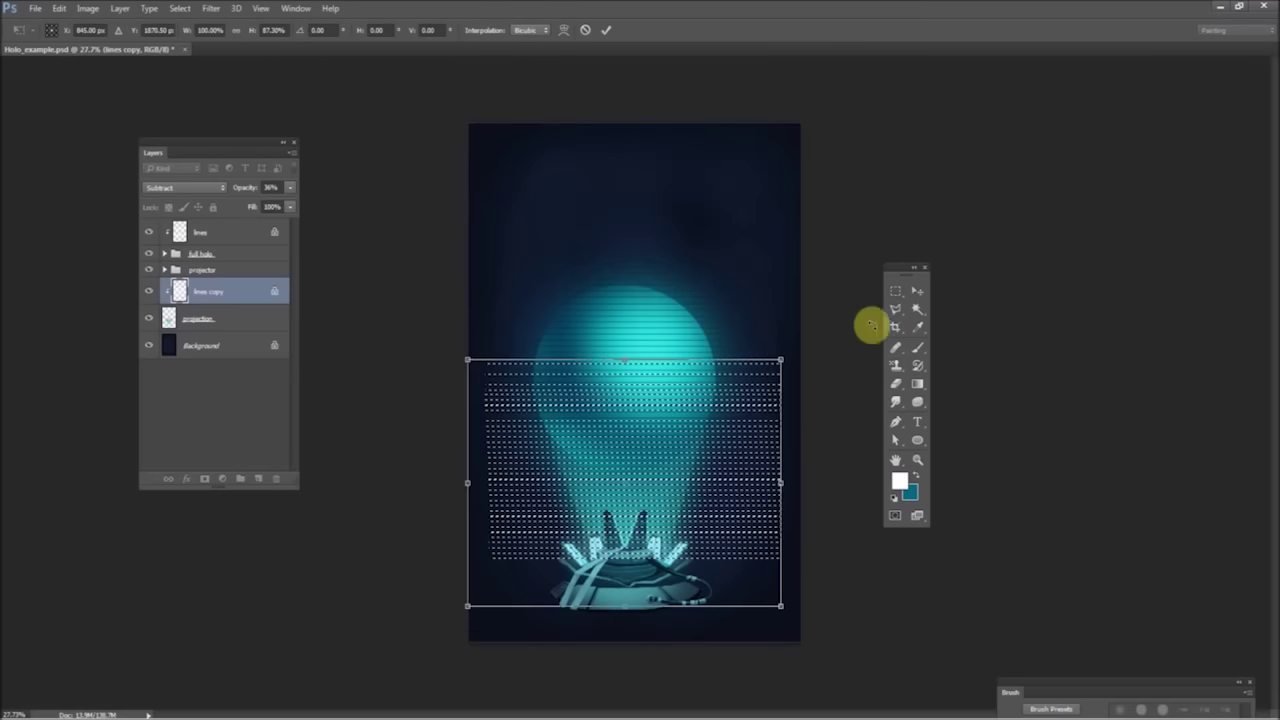
left_click(896, 291)
left_click(609, 276)
- Select the lines copy around the projector, compress that area to about 95% height with Free Transform, and deselect
left_click(788, 484)
left_click_drag(788, 484, 460, 663)
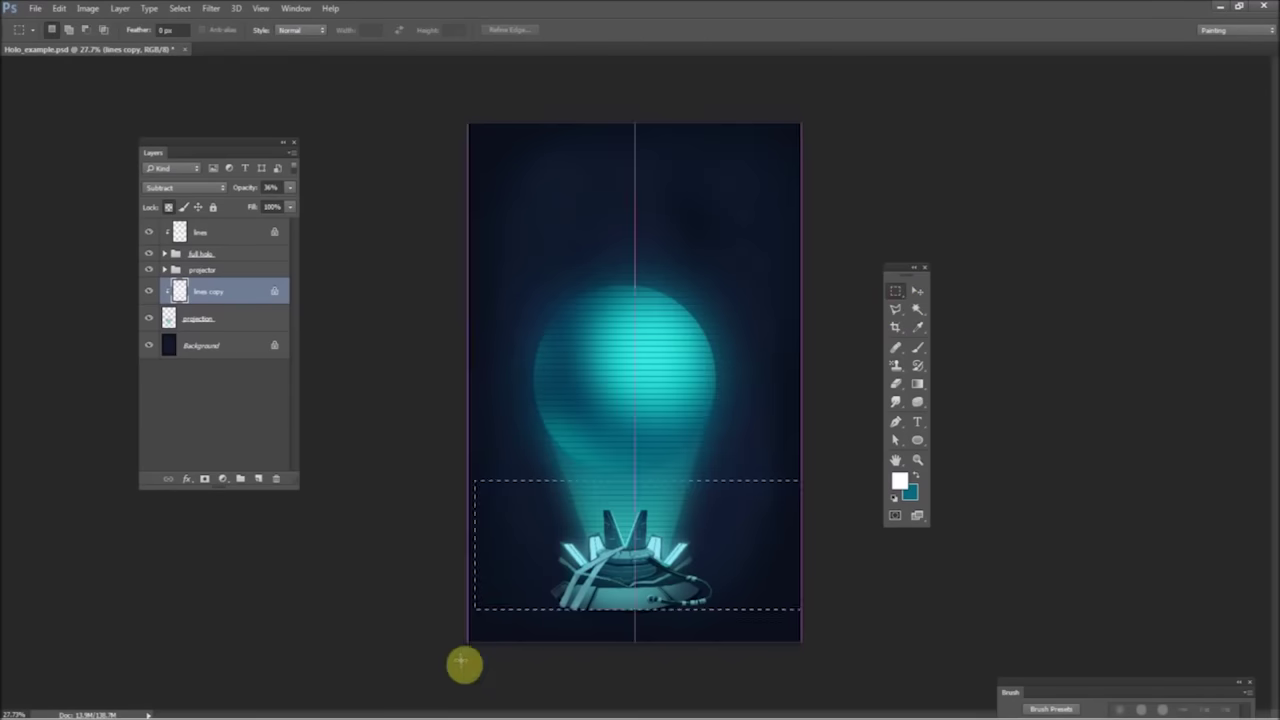
right_click(580, 468)
left_click(606, 237)
mouse_move(633, 641)
left_mouse_down()
mouse_move(623, 611)
mouse_move(633, 634)
left_mouse_up()
left_click(896, 291)
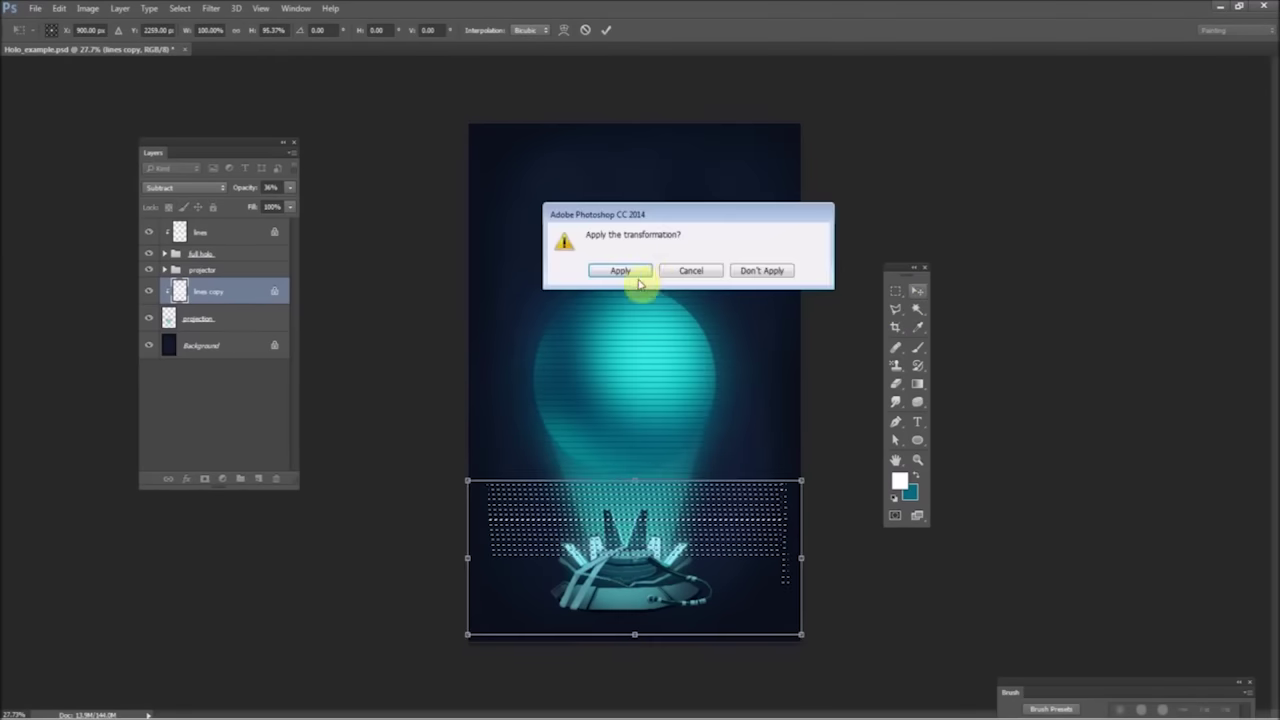
left_click(640, 275)
left_click(855, 290)
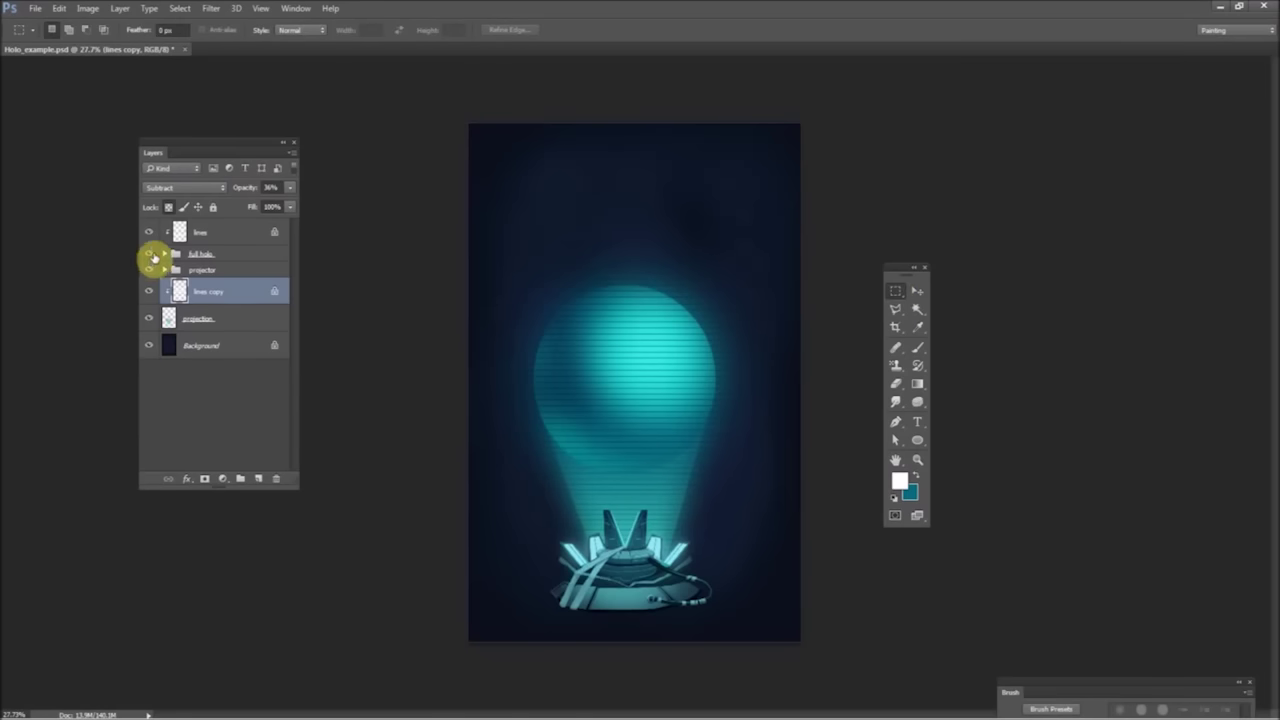
- Try out a reduced opacity for the full holo group
left_click(150, 256)
left_click(150, 258)
left_click(209, 253)
left_click(291, 188)
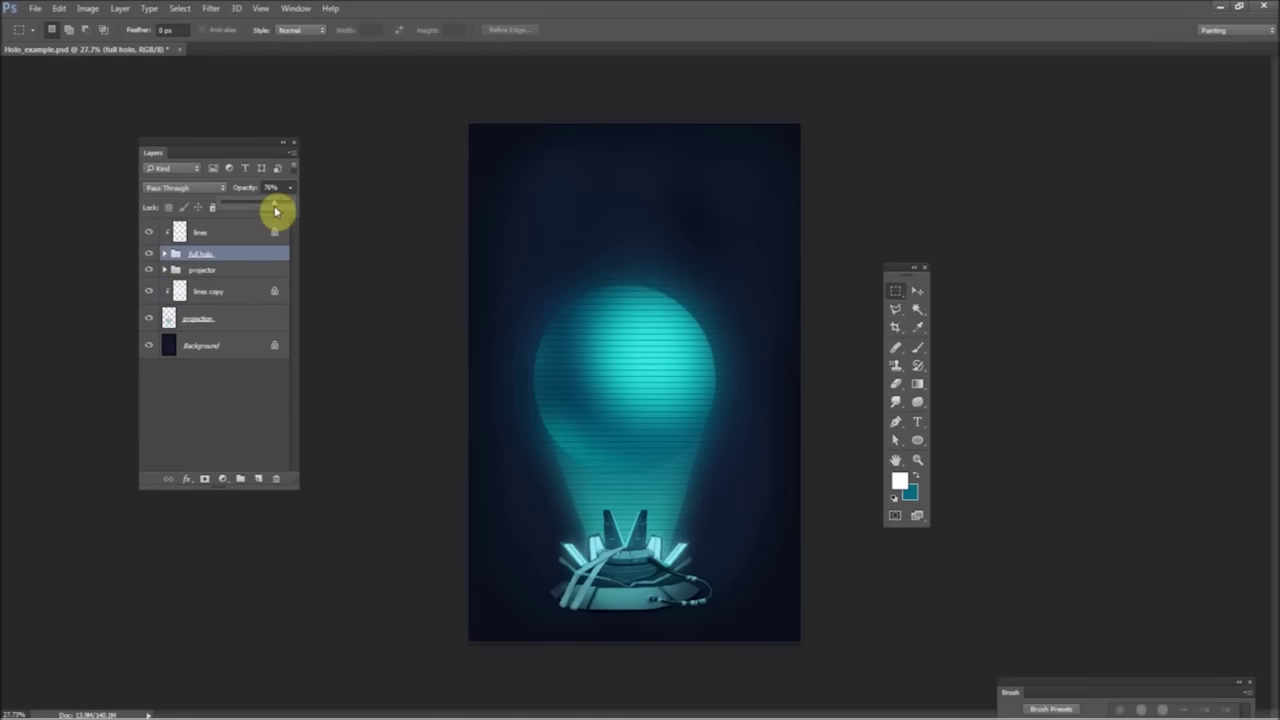
mouse_move(277, 209)
left_mouse_down()
mouse_move(254, 214)
mouse_move(286, 194)
mouse_move(295, 204)
left_mouse_up()
- Duplicate the lights copy 2 layer inside the full holo group
left_click(167, 254)
left_click(200, 268)
right_click(205, 272)
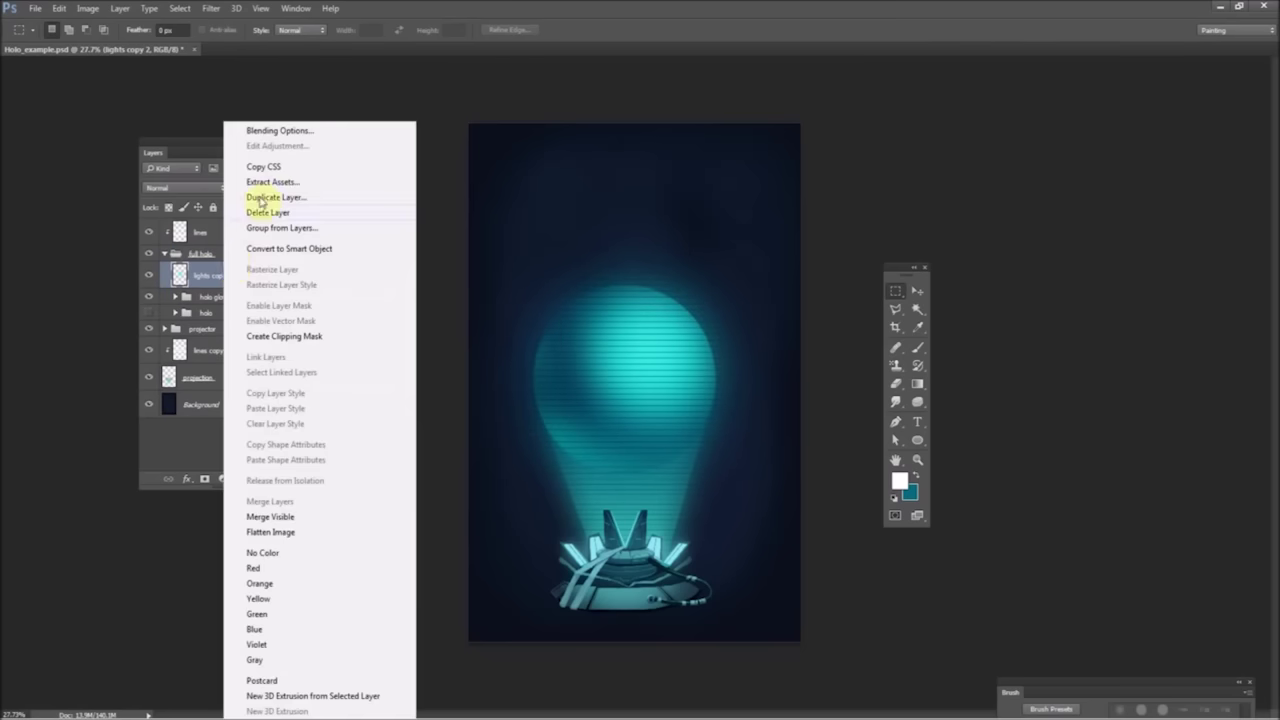
left_click(263, 199)
key("Return")
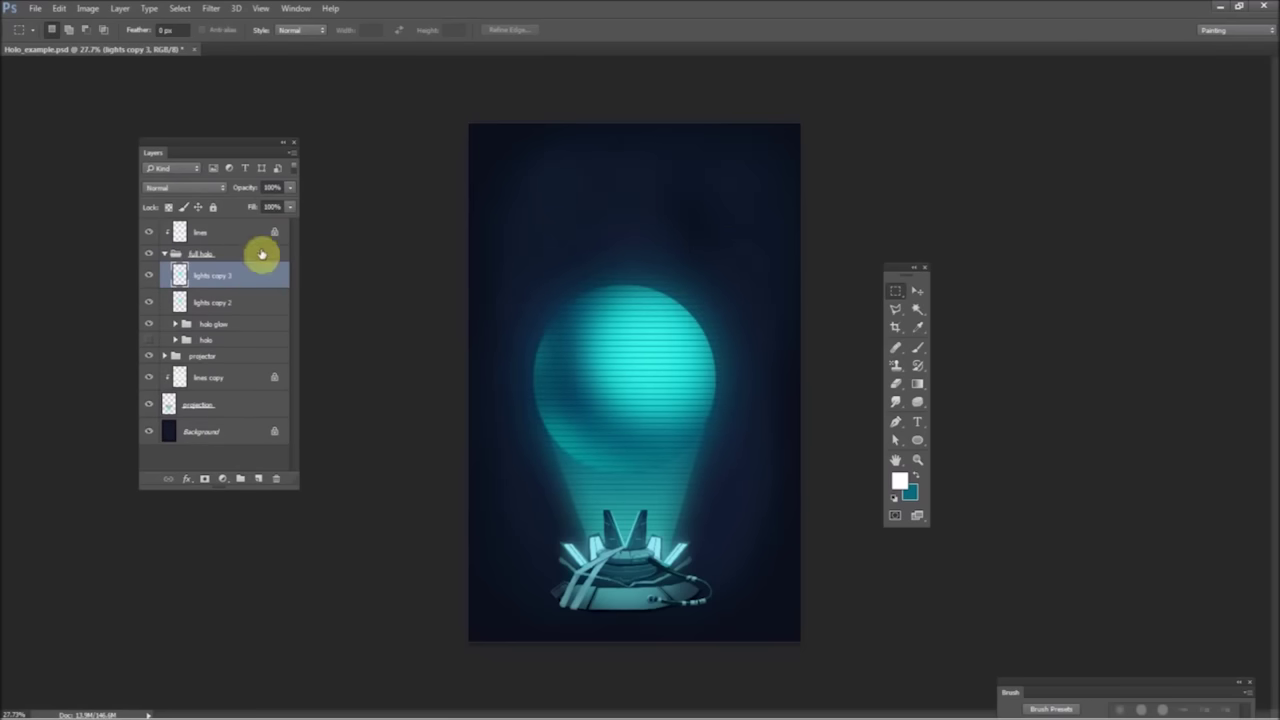
- Set the full holo group's opacity to about 87%
left_click(263, 252)
left_click(286, 189)
left_click_drag(280, 206, 283, 208)
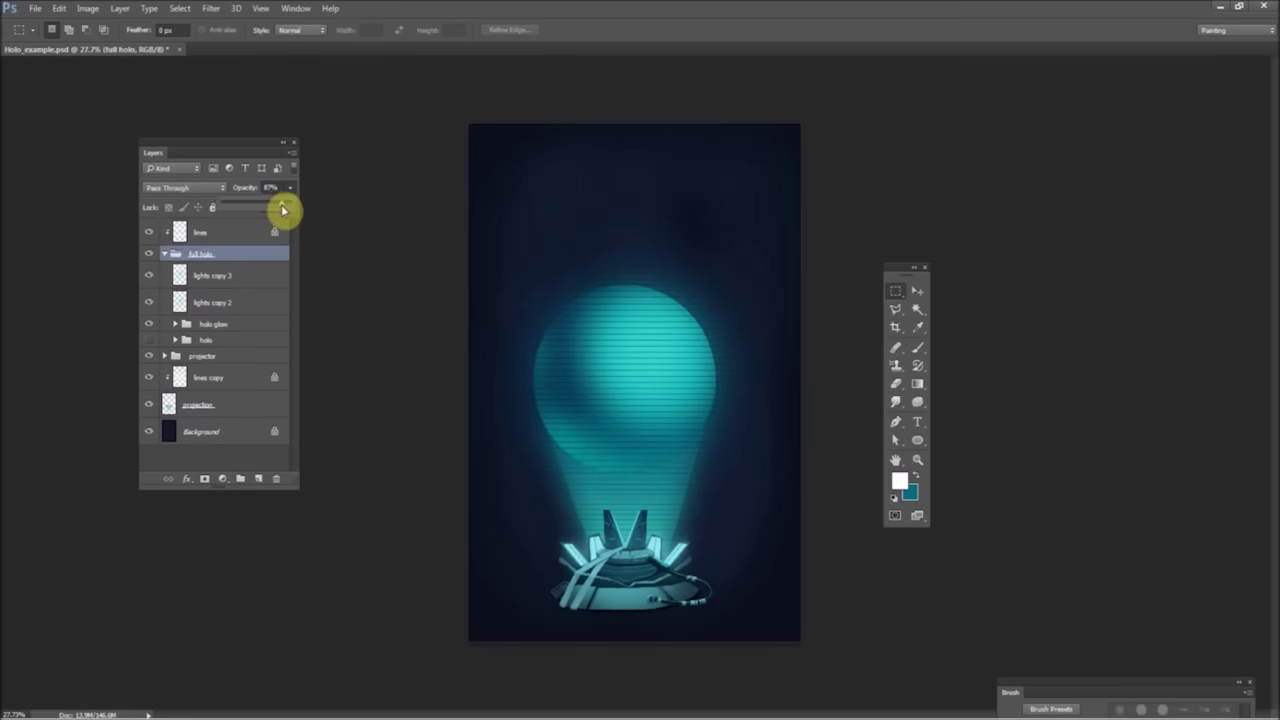
- Set the projection layer's opacity to 62%
left_click(211, 404)
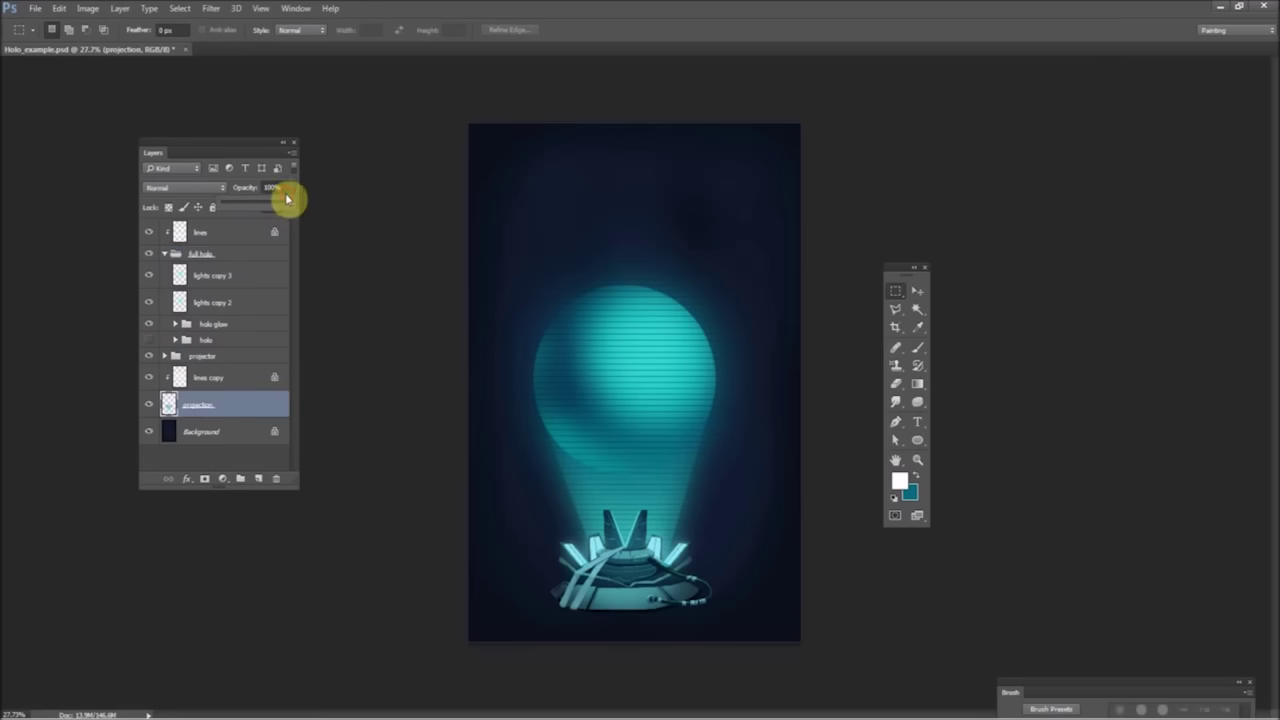
left_click_drag(286, 198, 262, 213)
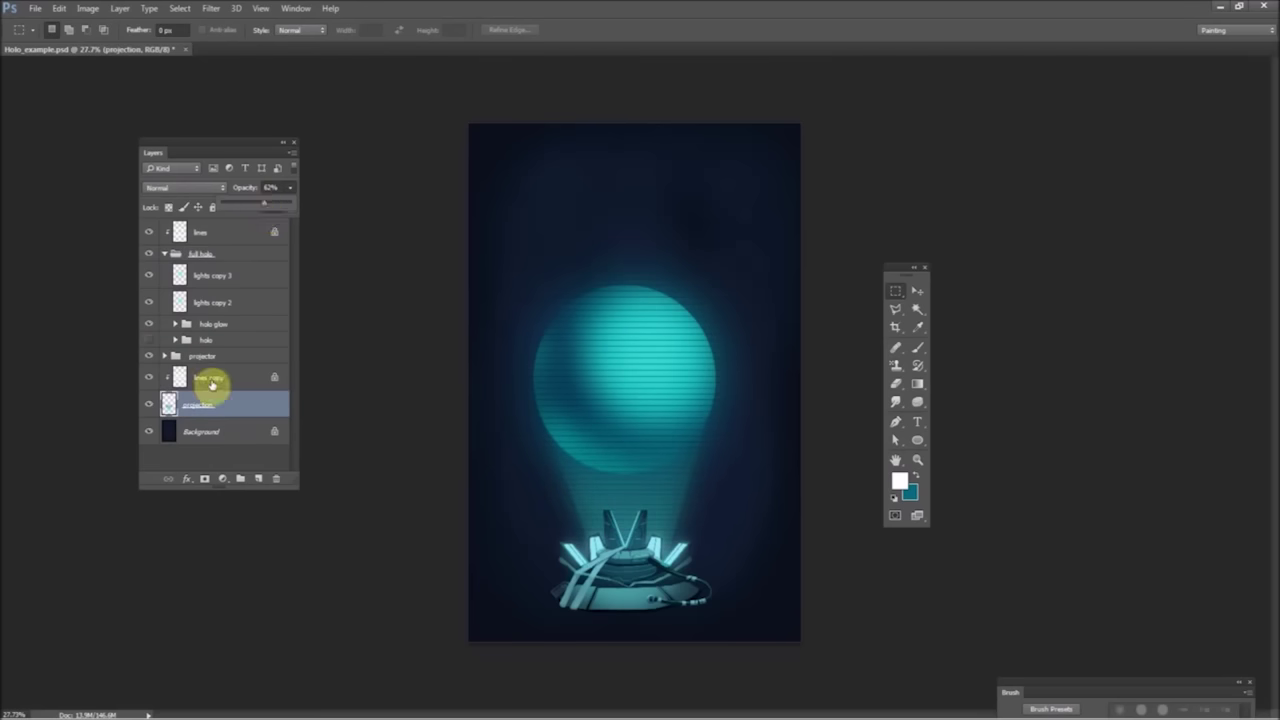
left_click(220, 408)
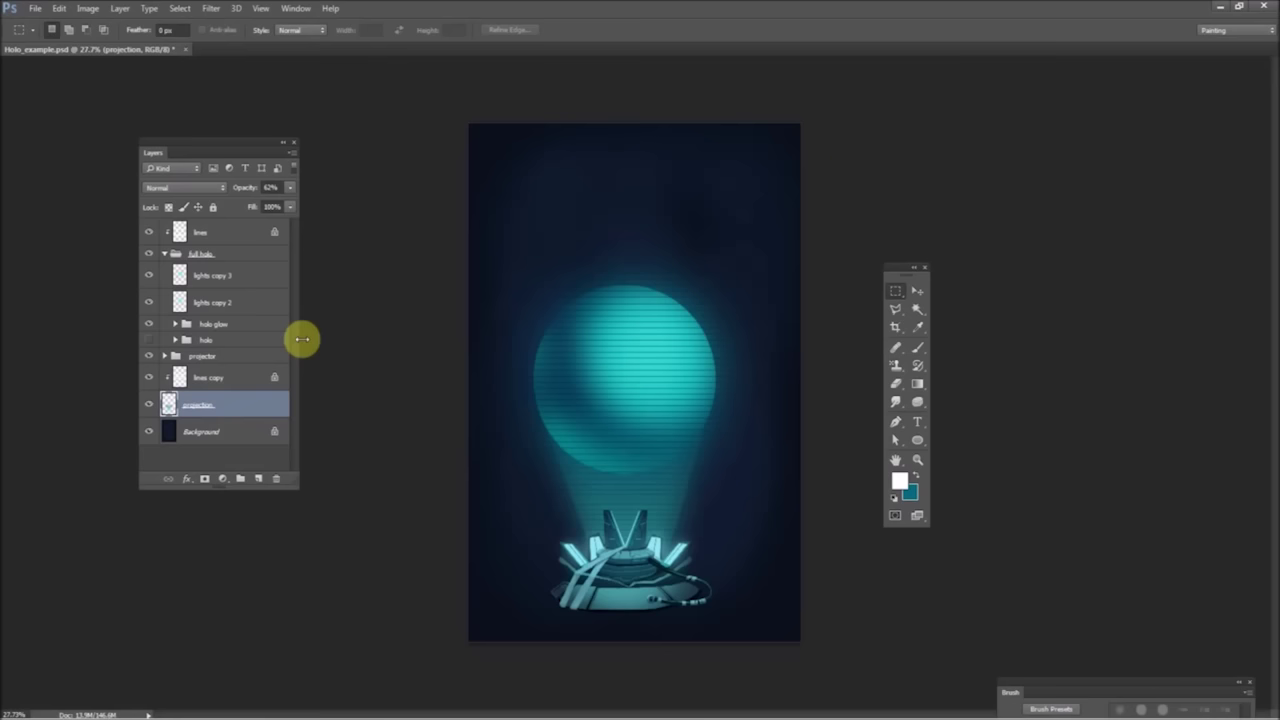
- Group the lines copy and projection layers under the name "bottom light"
left_click(218, 380, "ctrl")
right_click(218, 380)
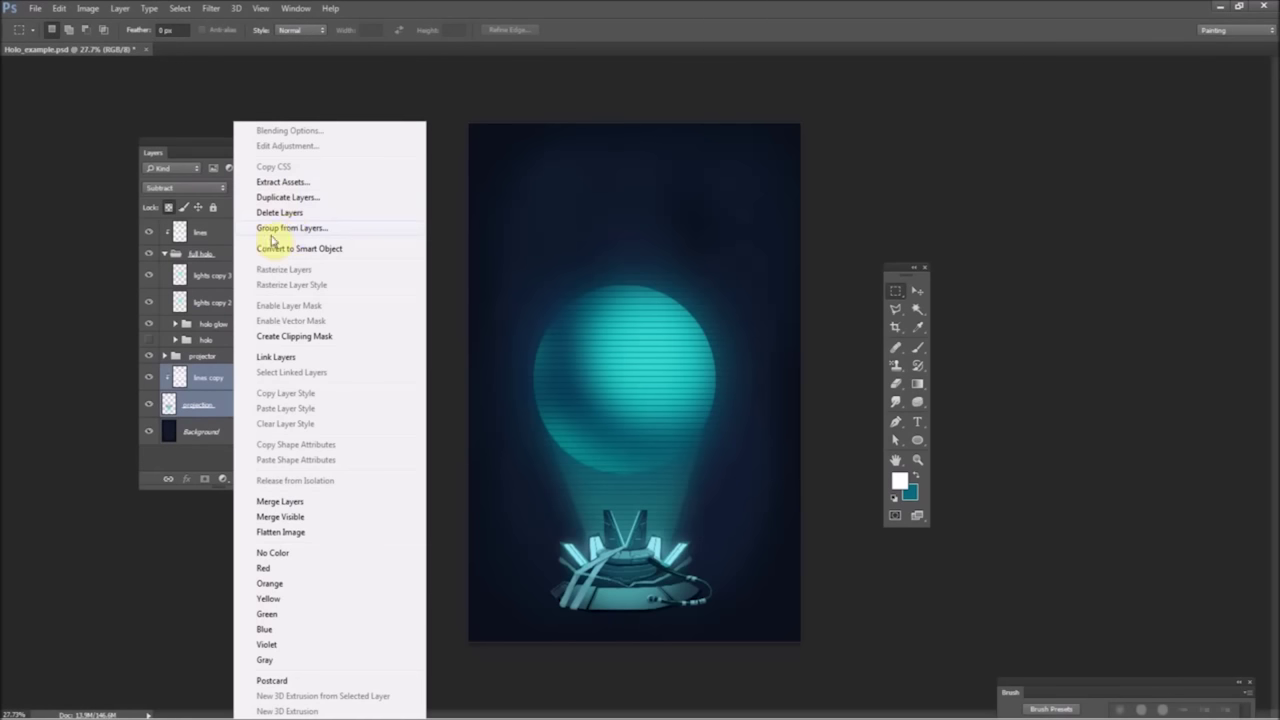
left_click(288, 229)
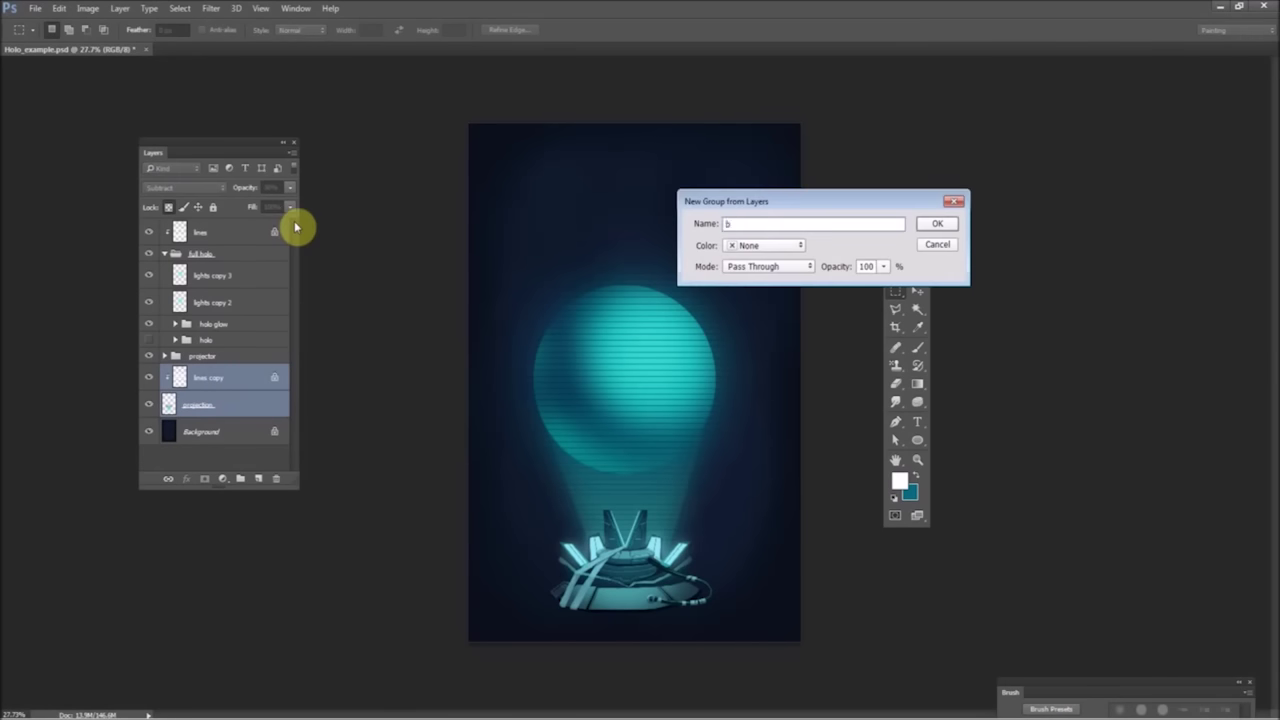
type("bottom light")
key("Return")
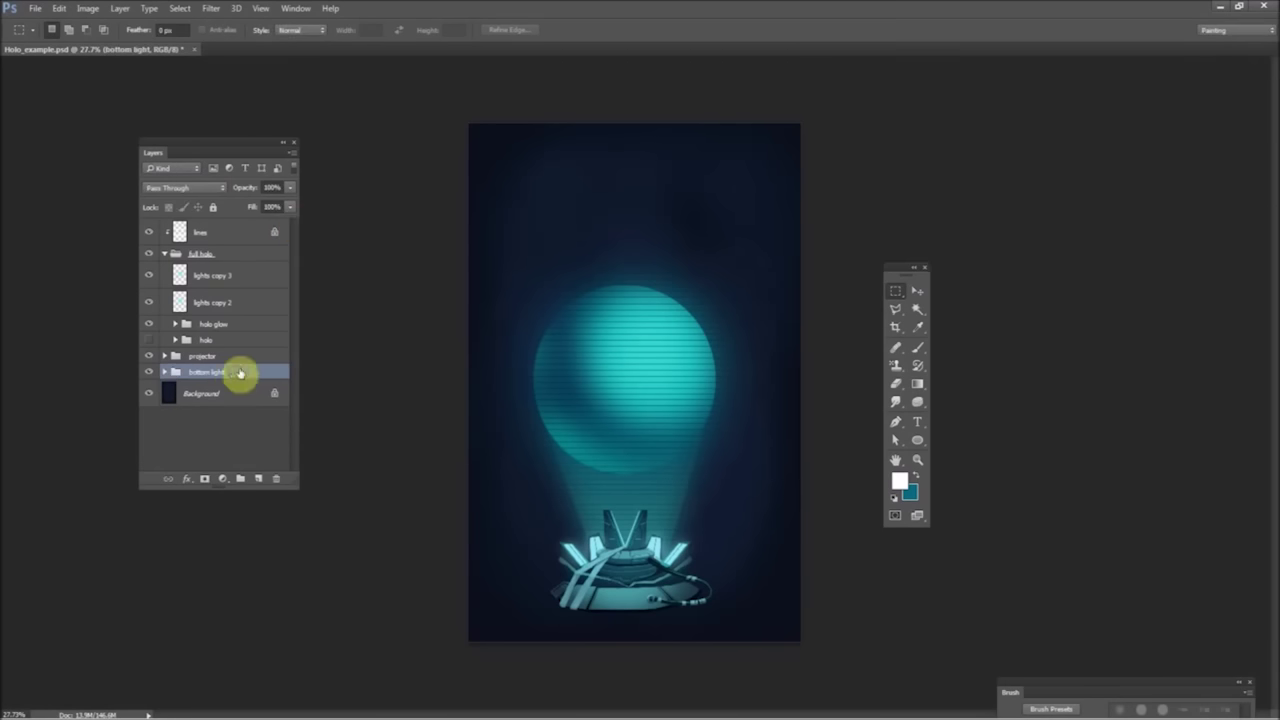
- Duplicate the bottom light group
right_click(246, 371)
left_click(277, 370)
left_click(746, 230)
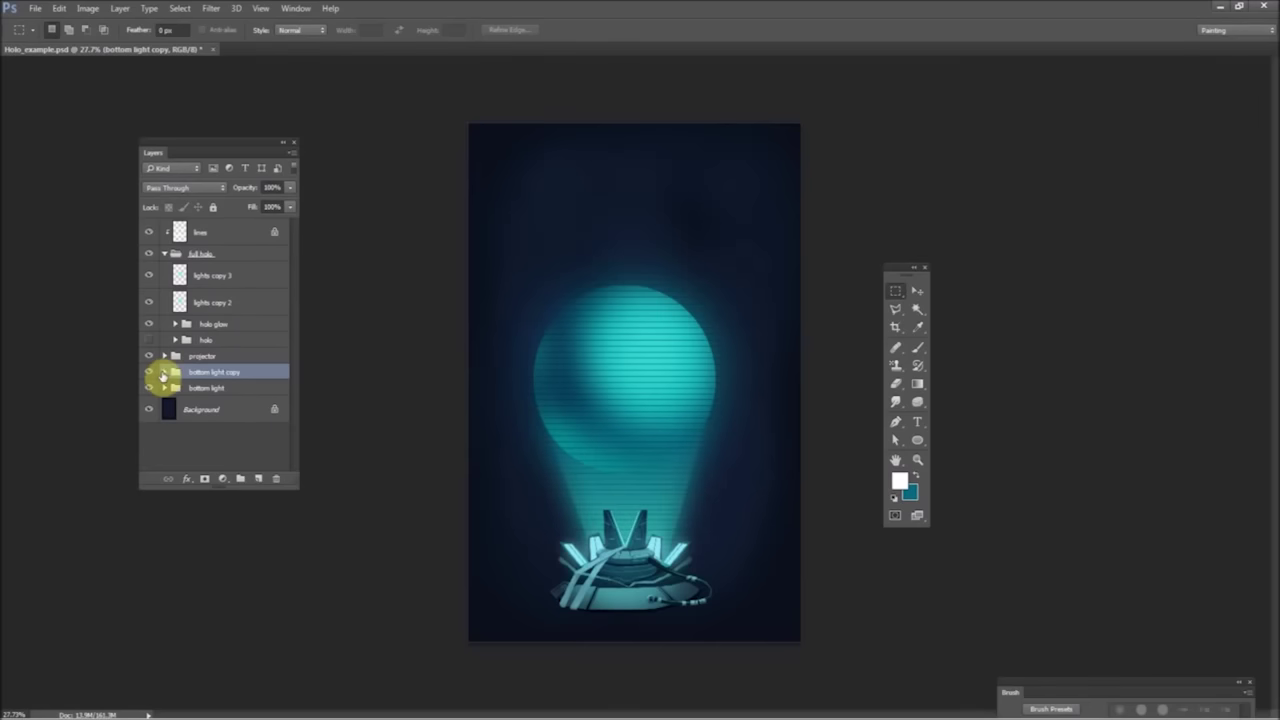
- Set the opacity of the projection layer inside the bottom light copy group to 100%
left_click(165, 371)
left_click(203, 421)
left_click(290, 188)
left_click_drag(288, 205, 306, 206)
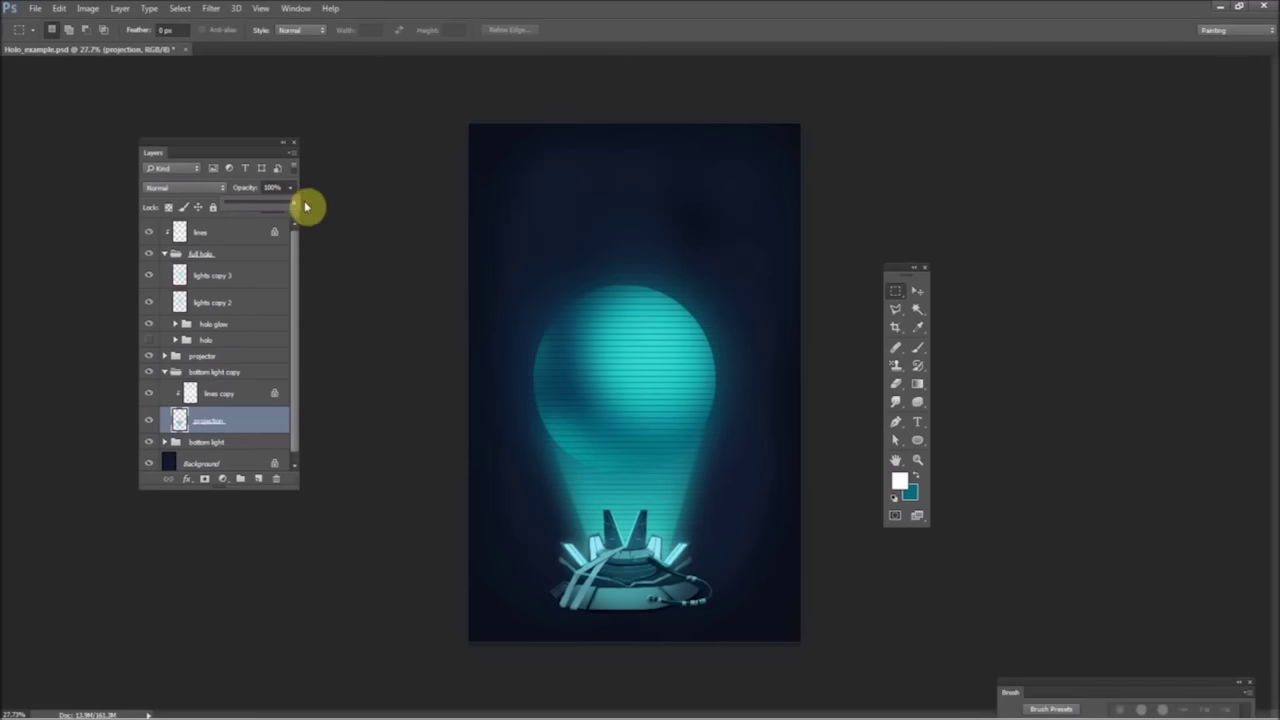
- Erase parts of the duplicated projection layer around the sphere's lower edge and light beam with a soft 452 px Eraser
left_click(896, 385)
right_click(594, 380)
key("Return")
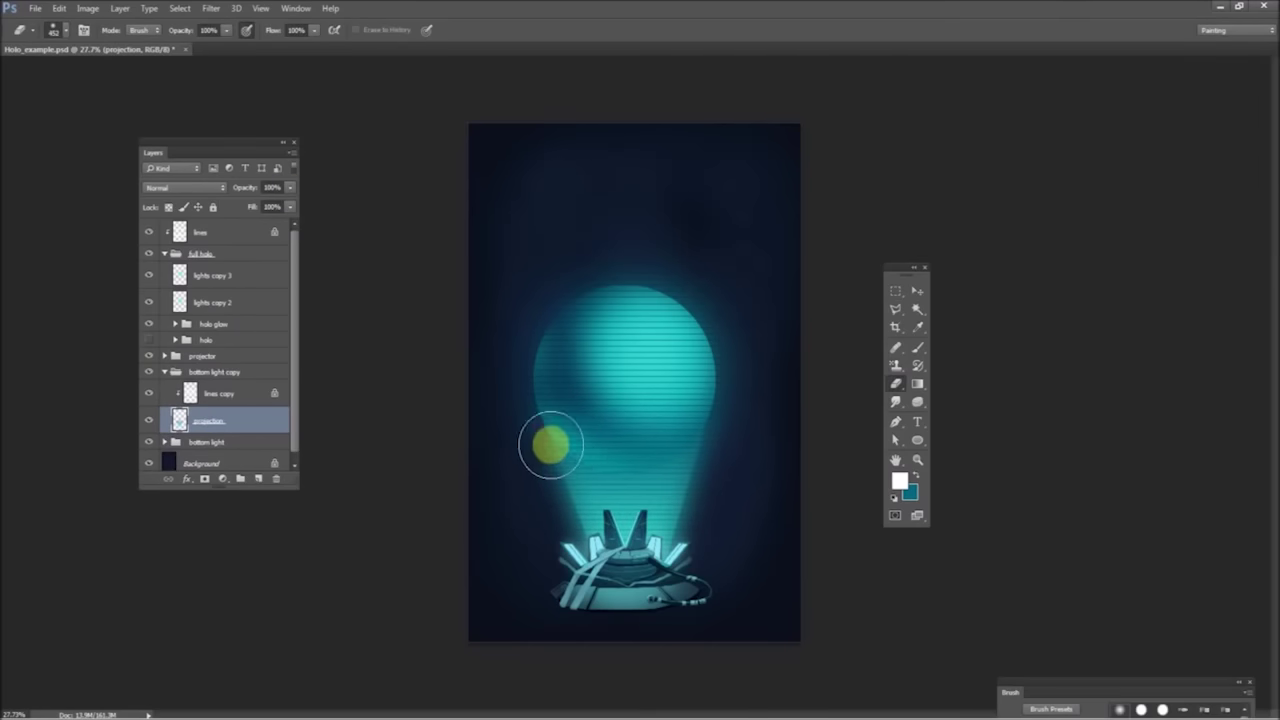
mouse_move(628, 468)
left_mouse_down()
mouse_move(671, 445)
mouse_move(671, 497)
left_mouse_up()
left_click_drag(577, 494, 574, 500)
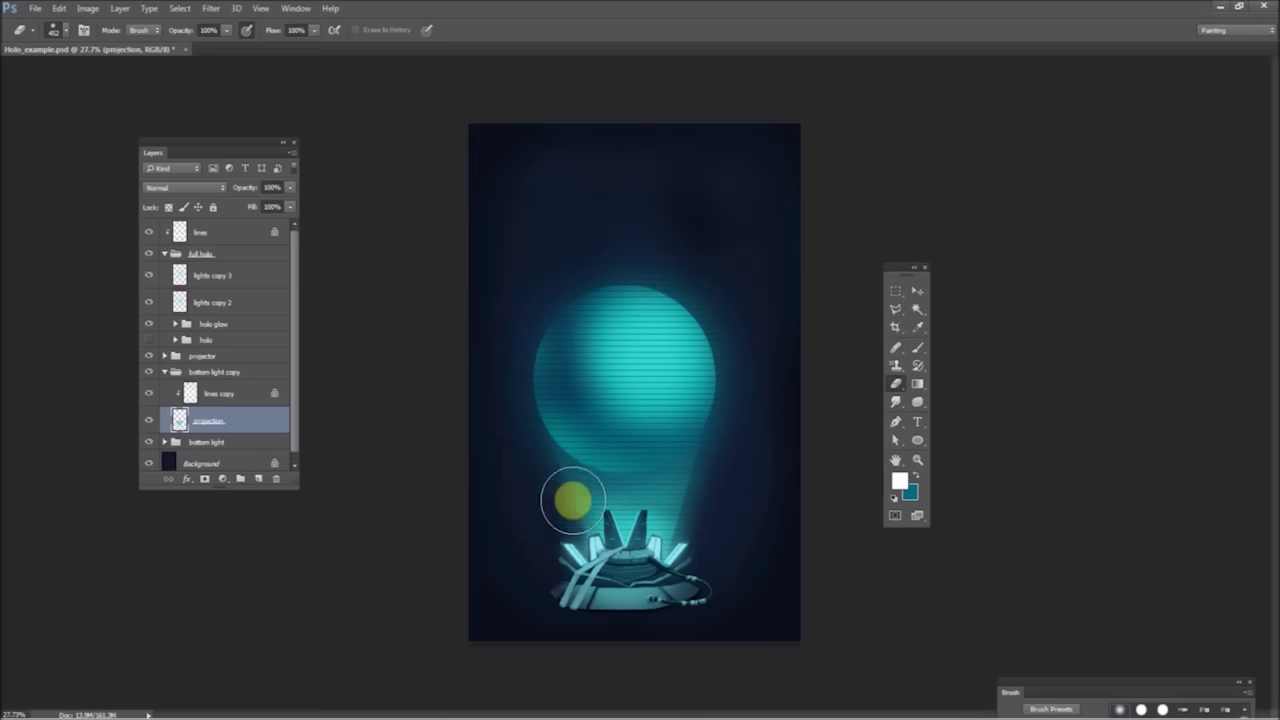
left_click_drag(660, 471, 691, 515)
left_click_drag(570, 506, 552, 444)
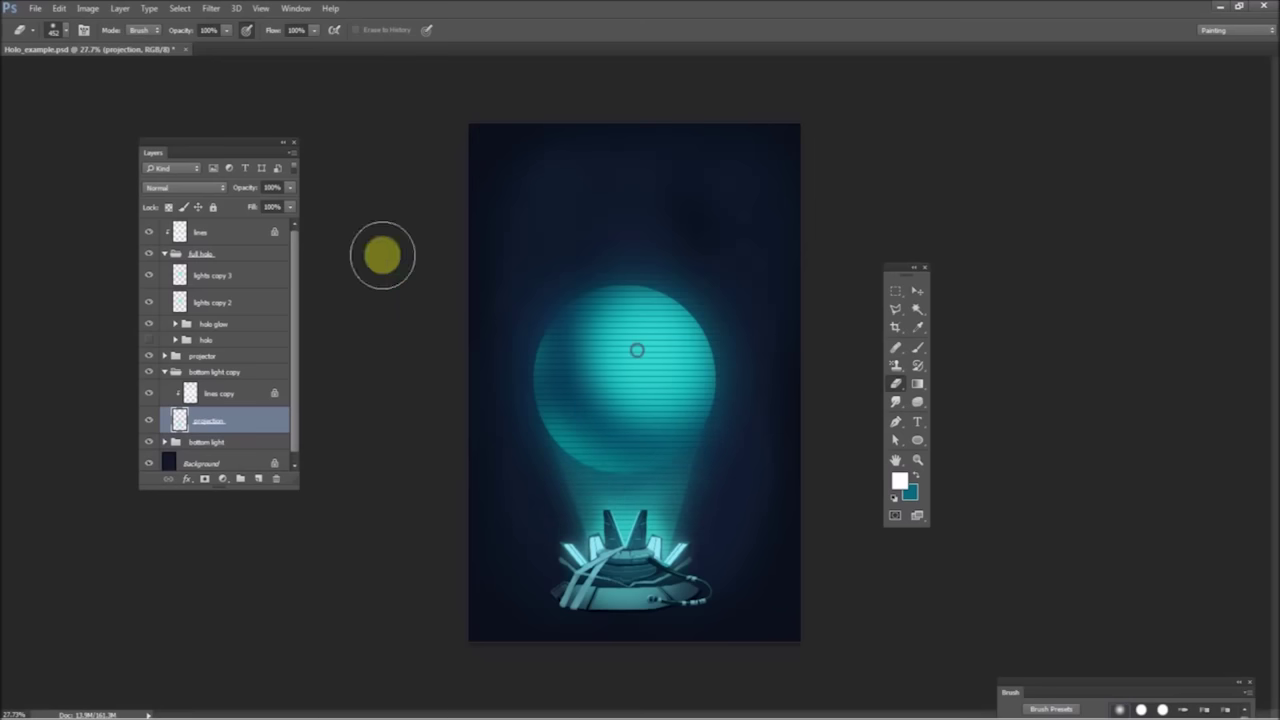
left_click(164, 372)
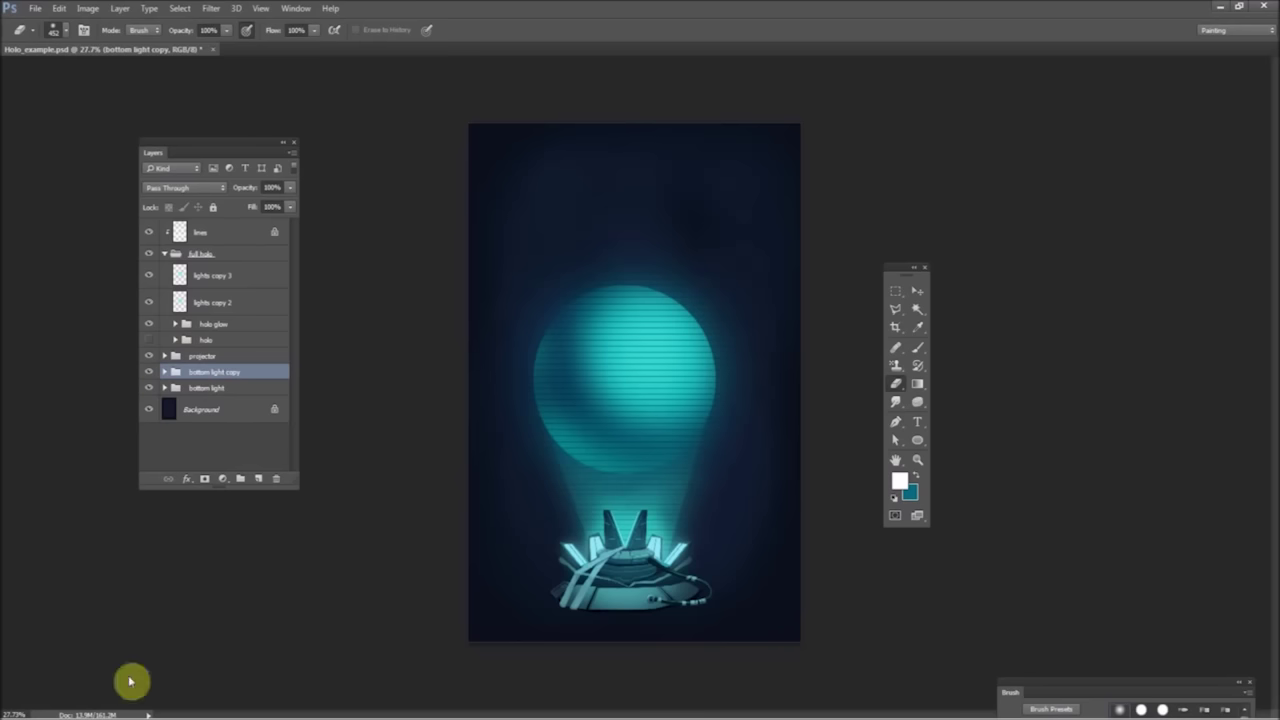
left_click(226, 276)
right_click(226, 276)
left_click(289, 199)
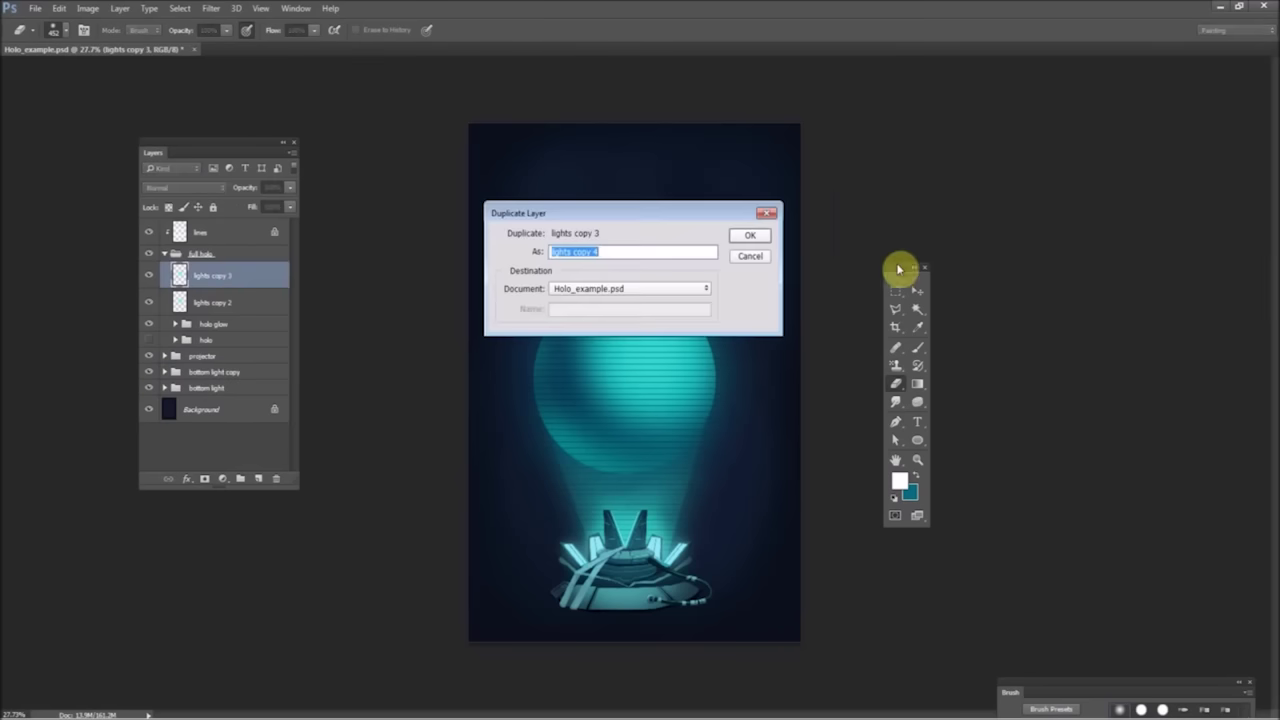
left_click(749, 232)
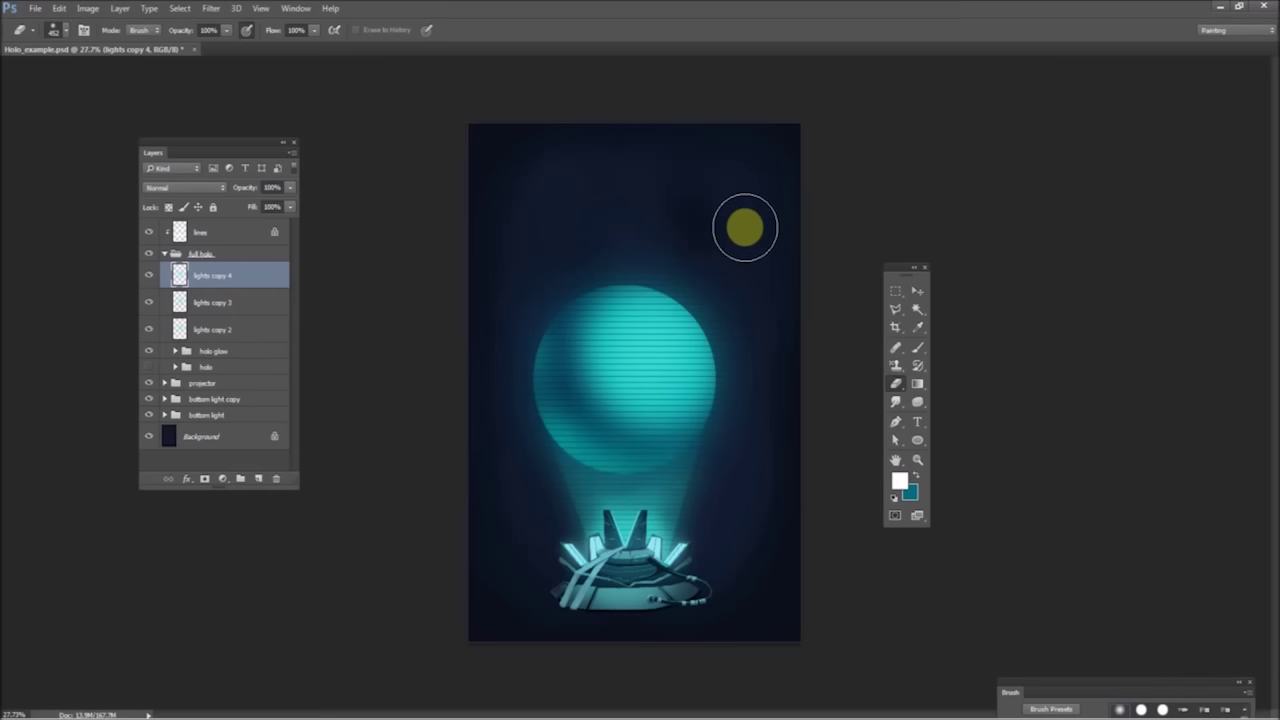
key("ctrl+z")
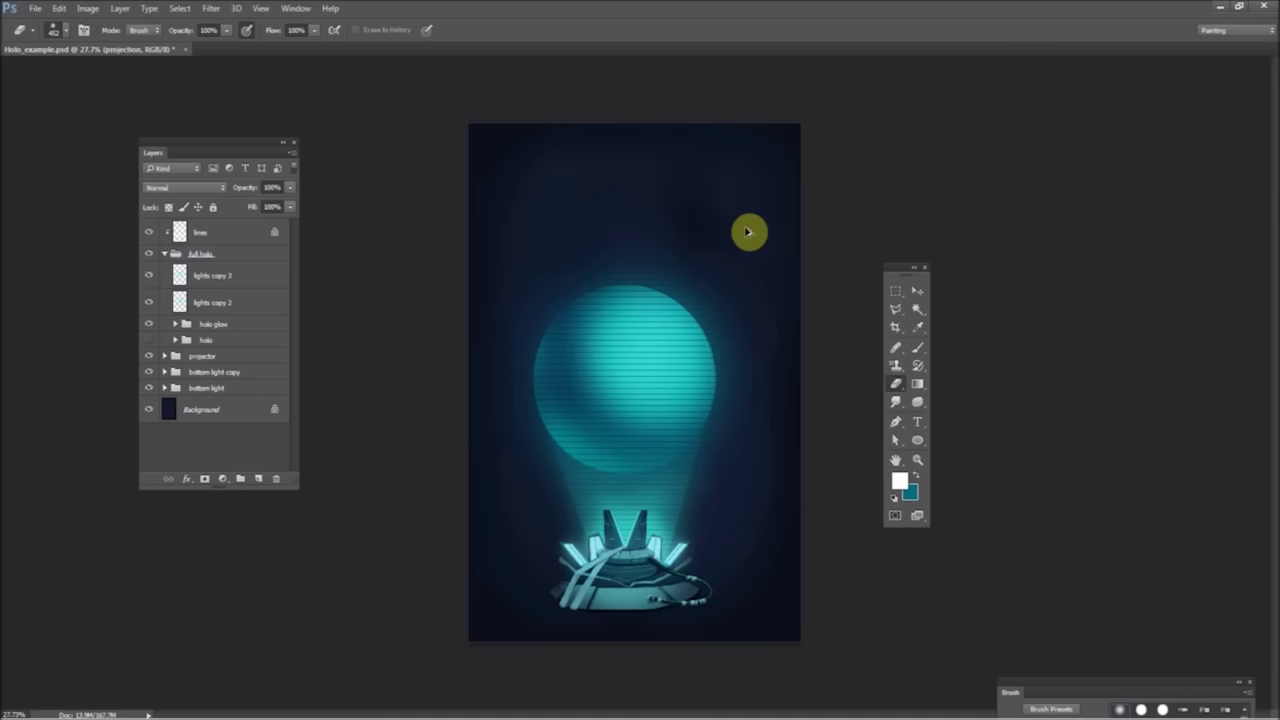
- Create a new layer directly above the lights copy 3 layer in the full holo group
left_click(227, 281)
left_click(292, 153)
left_click(332, 157)
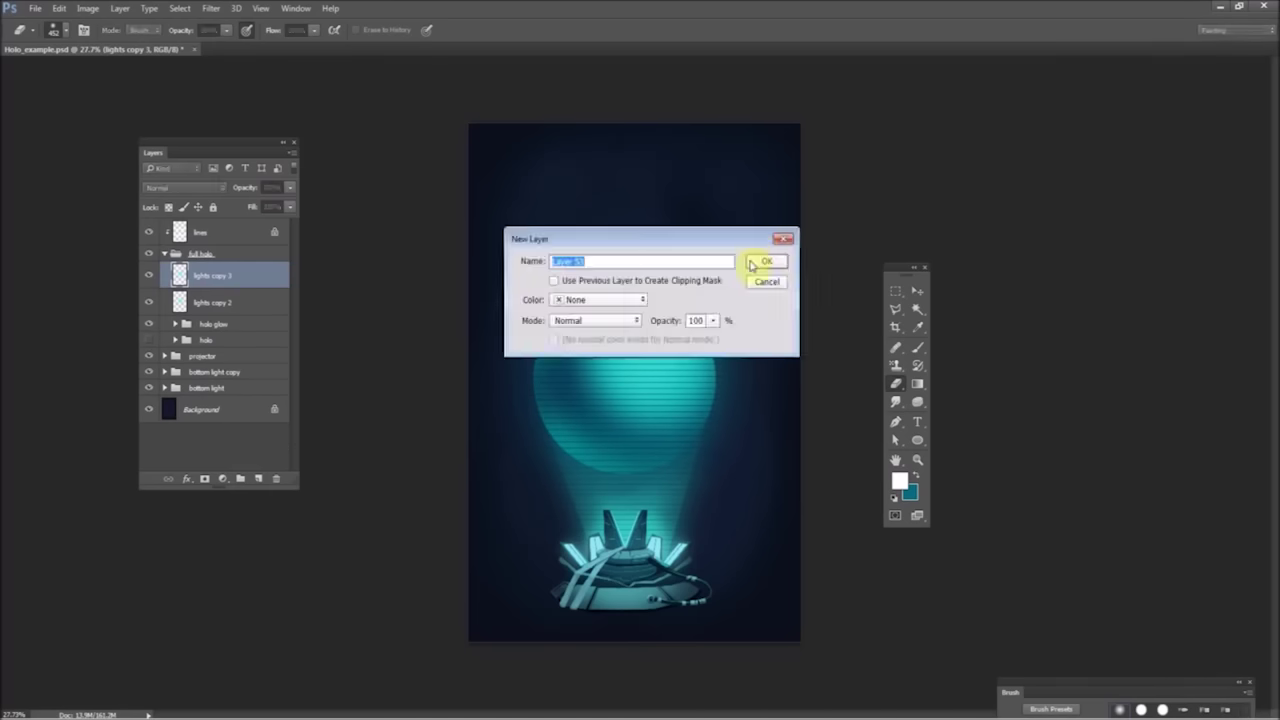
left_click(760, 258)
- Set the foreground colour to a very pale aqua for the sphere's highlight
left_click(899, 481)
left_click(651, 325)
left_click(639, 387)
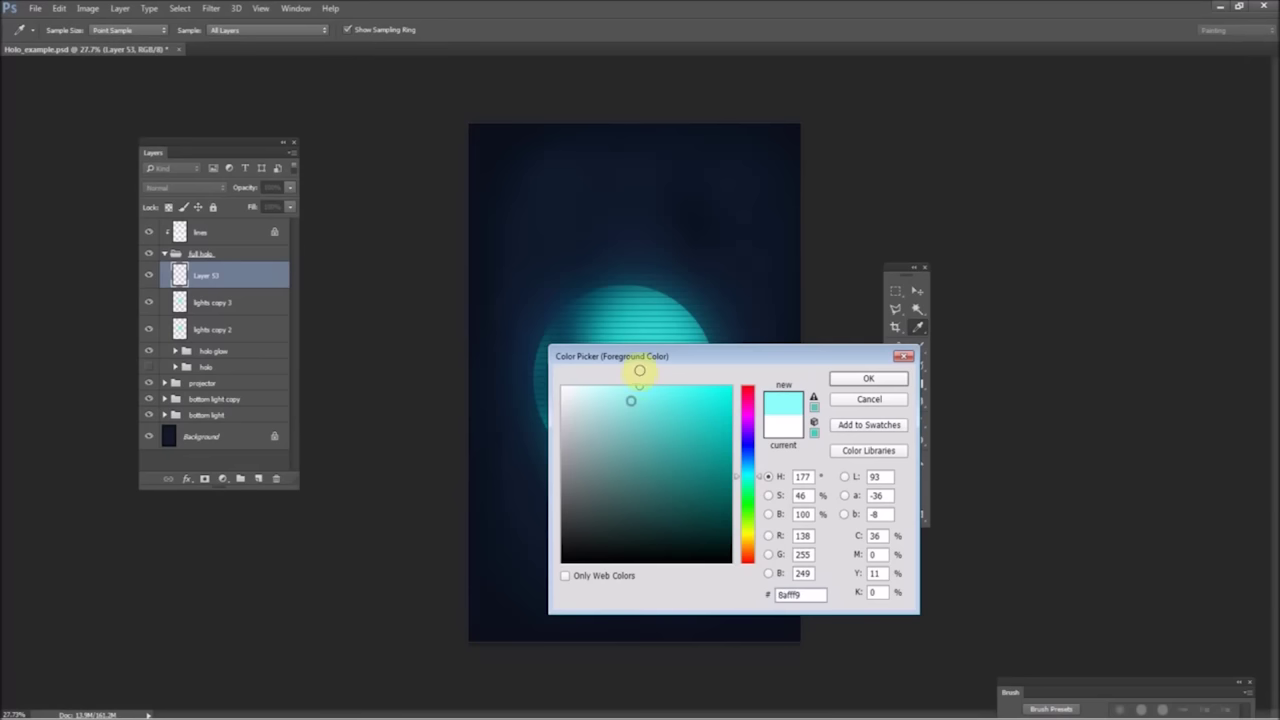
left_click(743, 478)
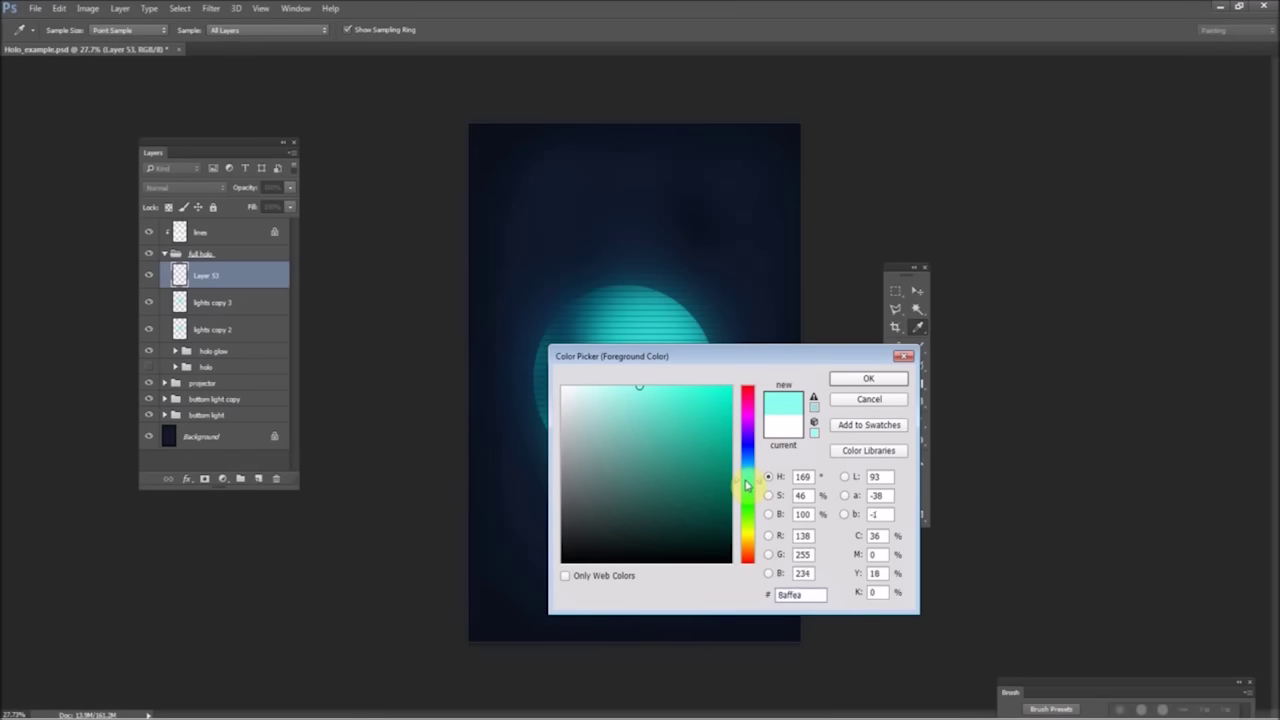
left_click(850, 379)
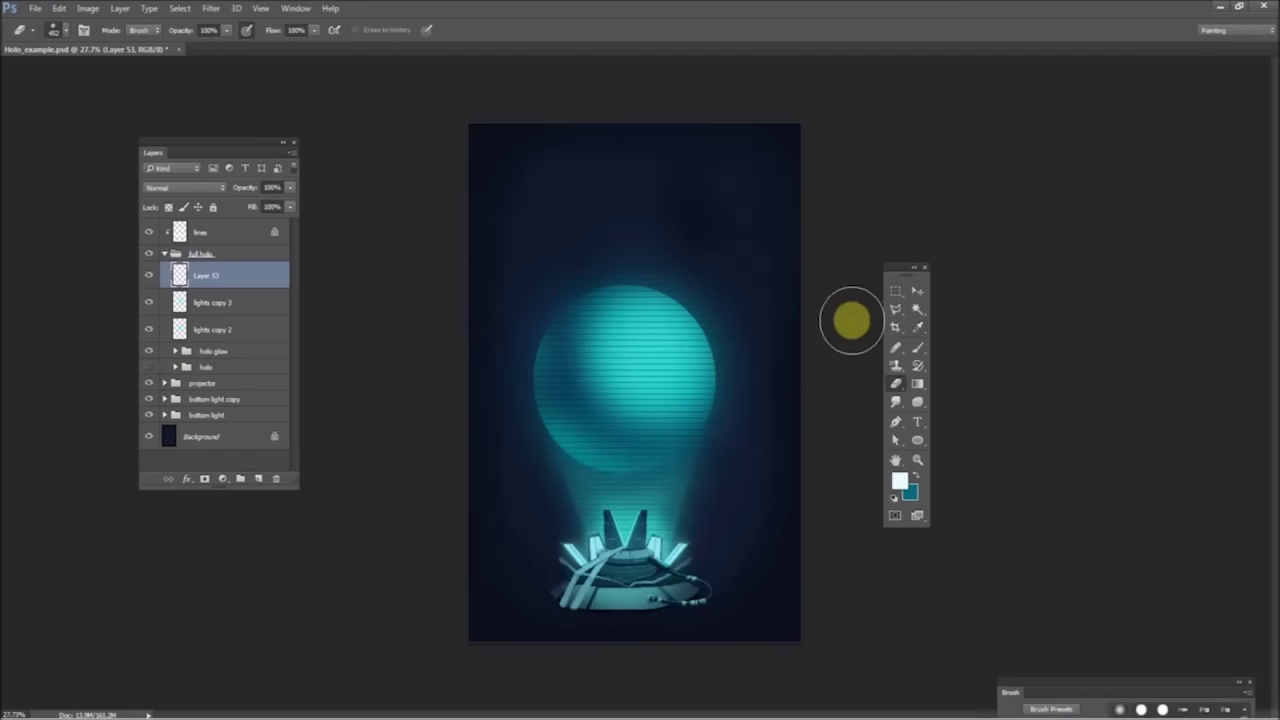
- Paint a bright round highlight on the sphere's upper right and a small dab at its lower-left edge with a 151 px Brush
left_click(917, 347)
right_click(634, 363)
left_click(683, 479)
key("Return")
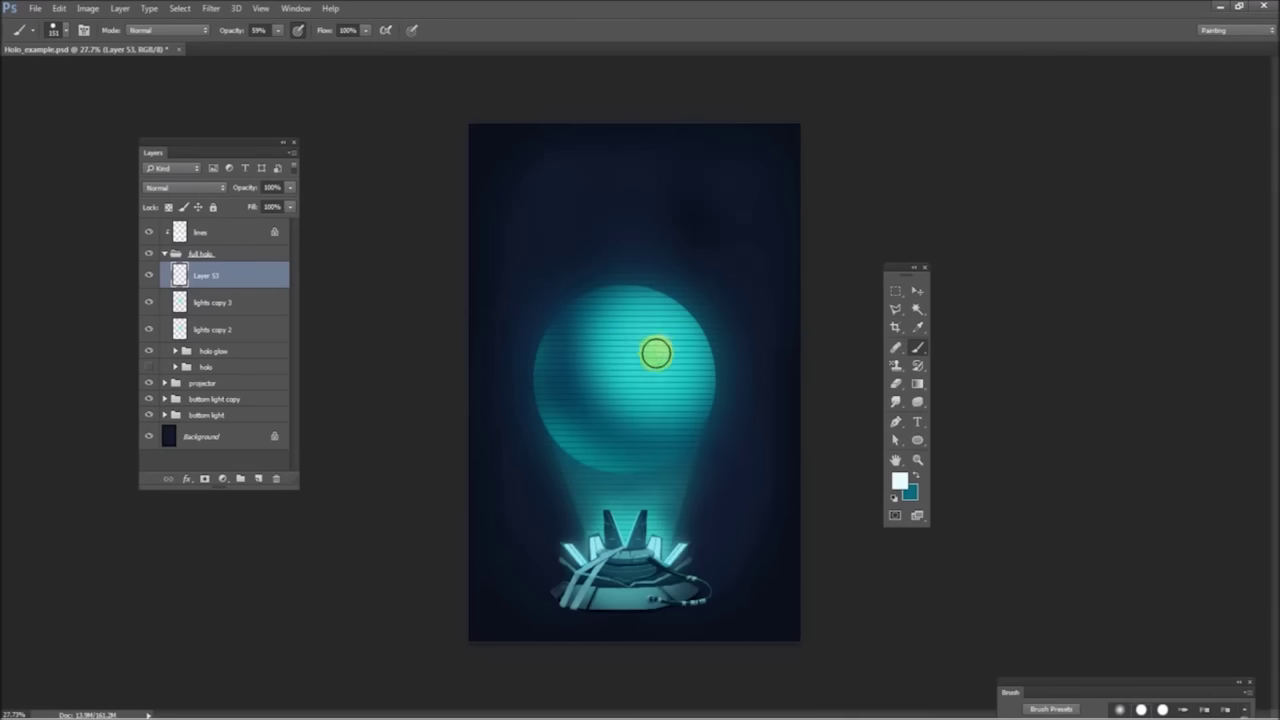
mouse_move(654, 344)
left_mouse_down()
mouse_move(646, 357)
mouse_move(669, 334)
mouse_move(645, 336)
left_mouse_up()
left_click(560, 445)
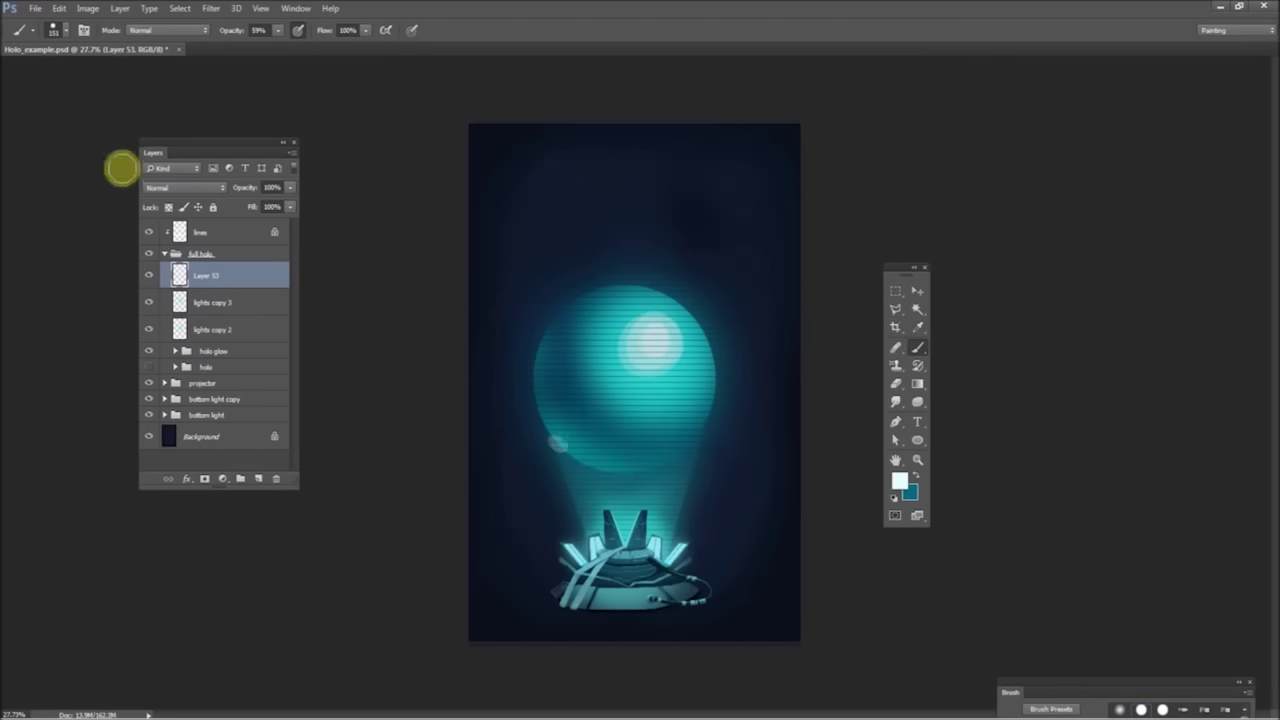
- Clip the new highlight layer to the lights copy 3 layer with a clipping mask
right_click(232, 276)
left_click(275, 330)
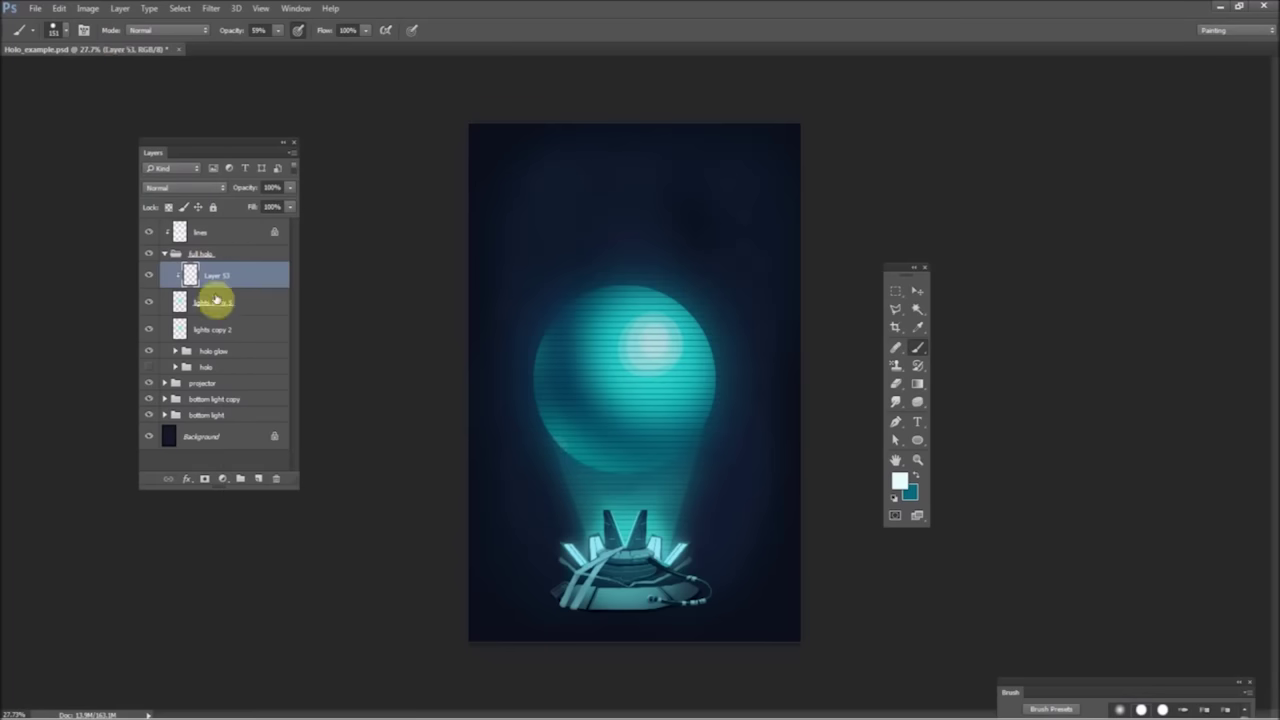
left_click(208, 300)
- Soften the highlight layer with a Gaussian Blur and compare the sphere with the layer hidden and shown
left_click(219, 277)
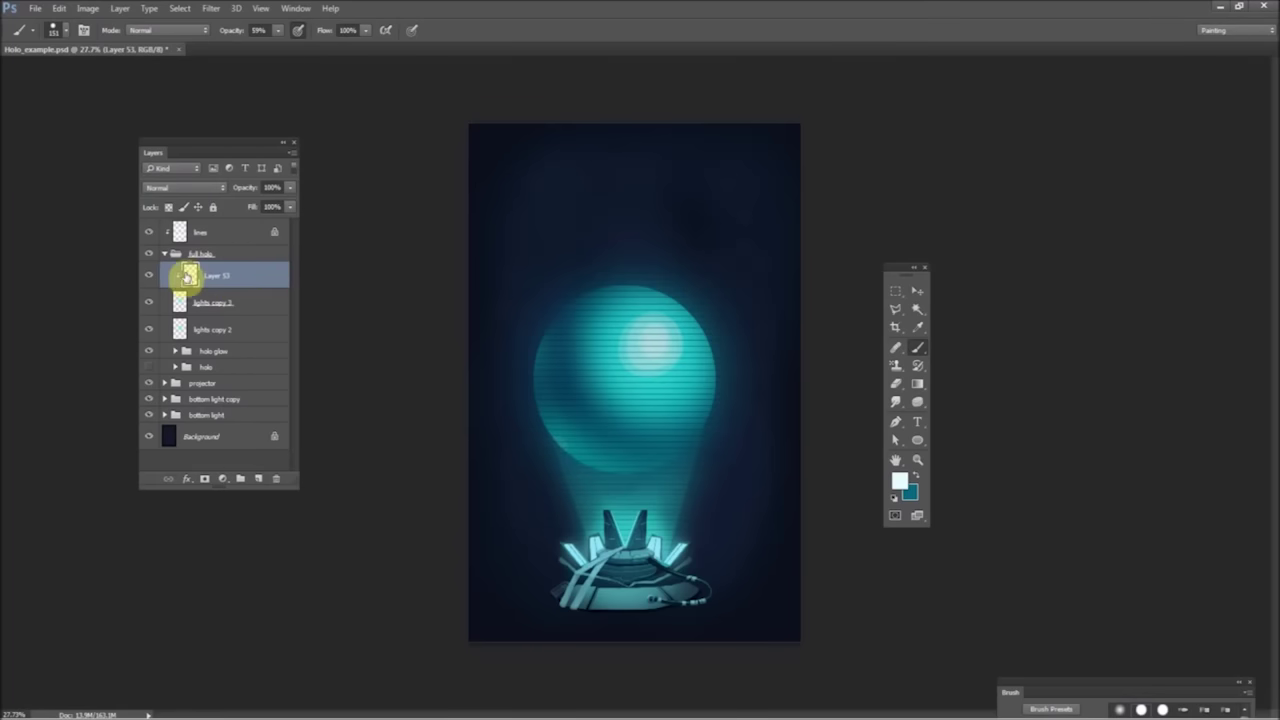
left_click(213, 10)
mouse_move(240, 149)
left_click(166, 214)
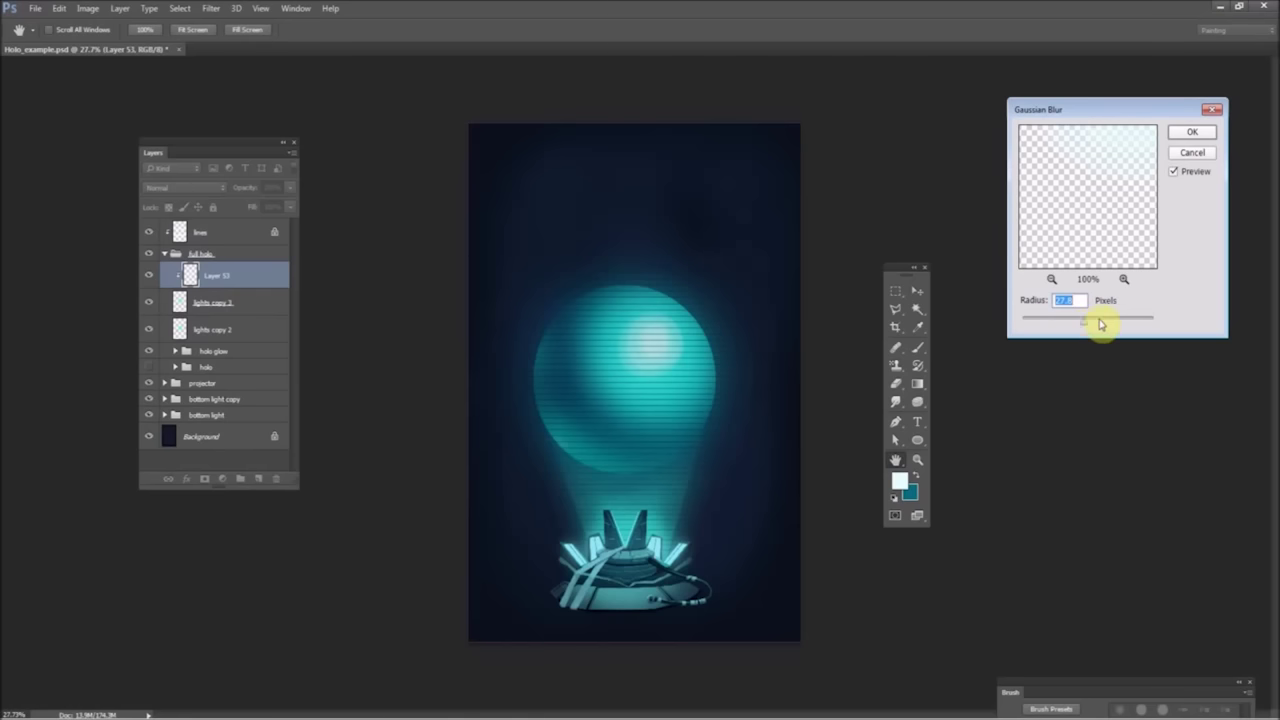
left_click_drag(1101, 323, 1092, 323)
left_click(1190, 130)
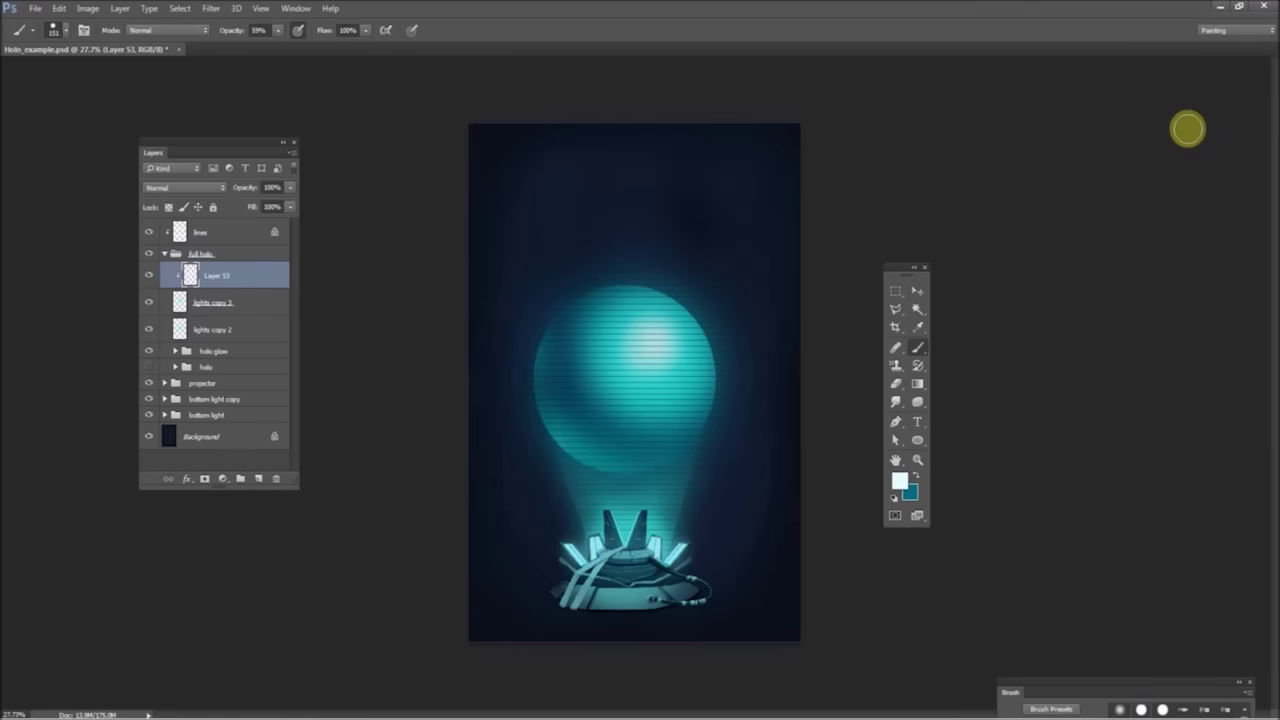
left_click(150, 278)
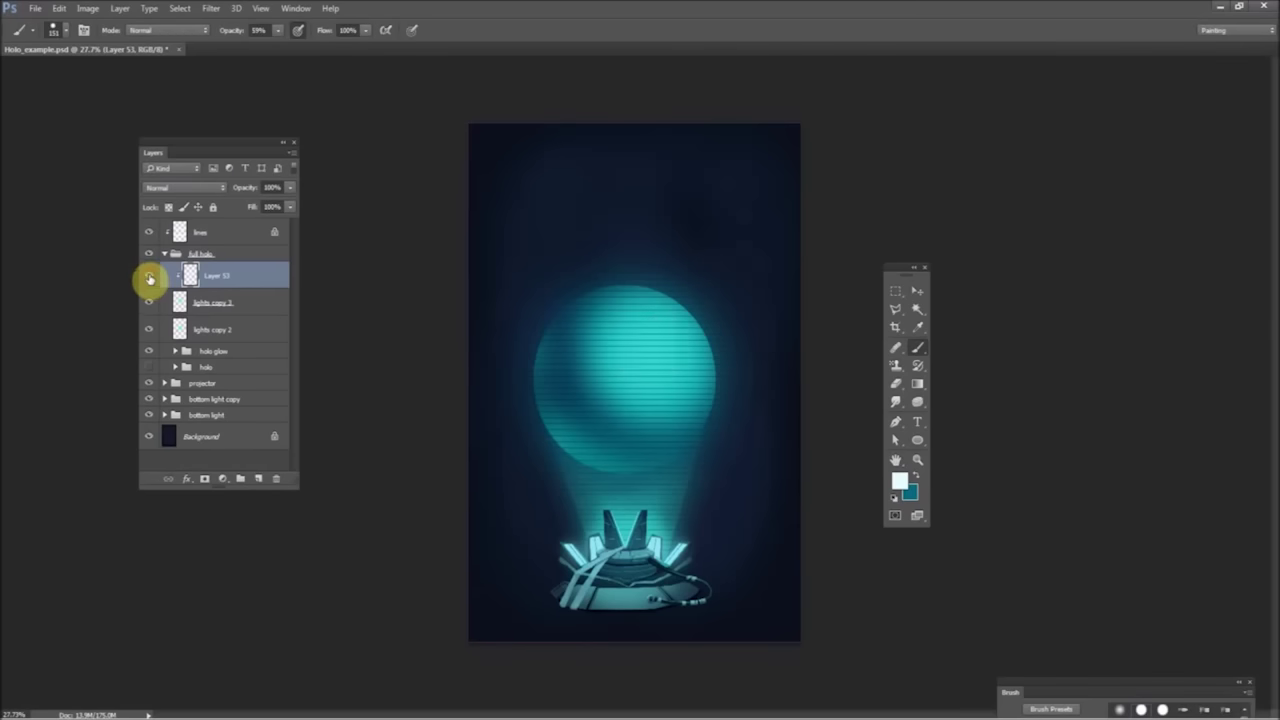
left_click(150, 278)
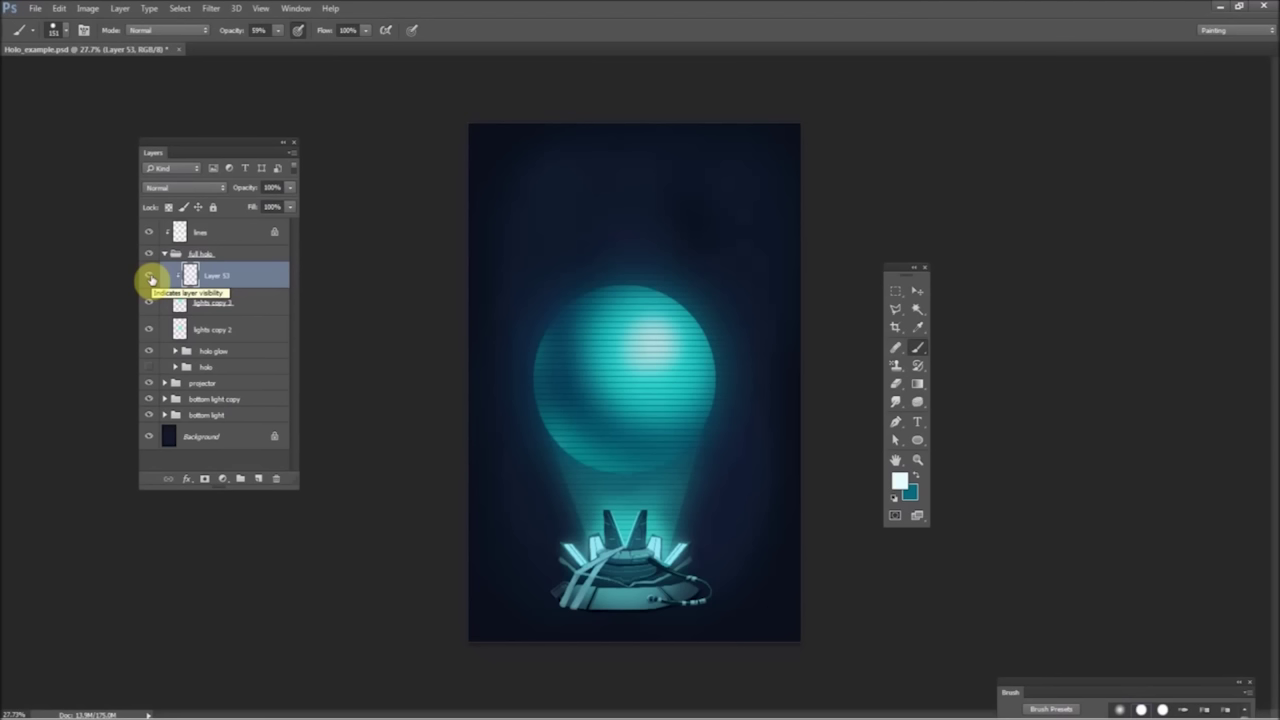